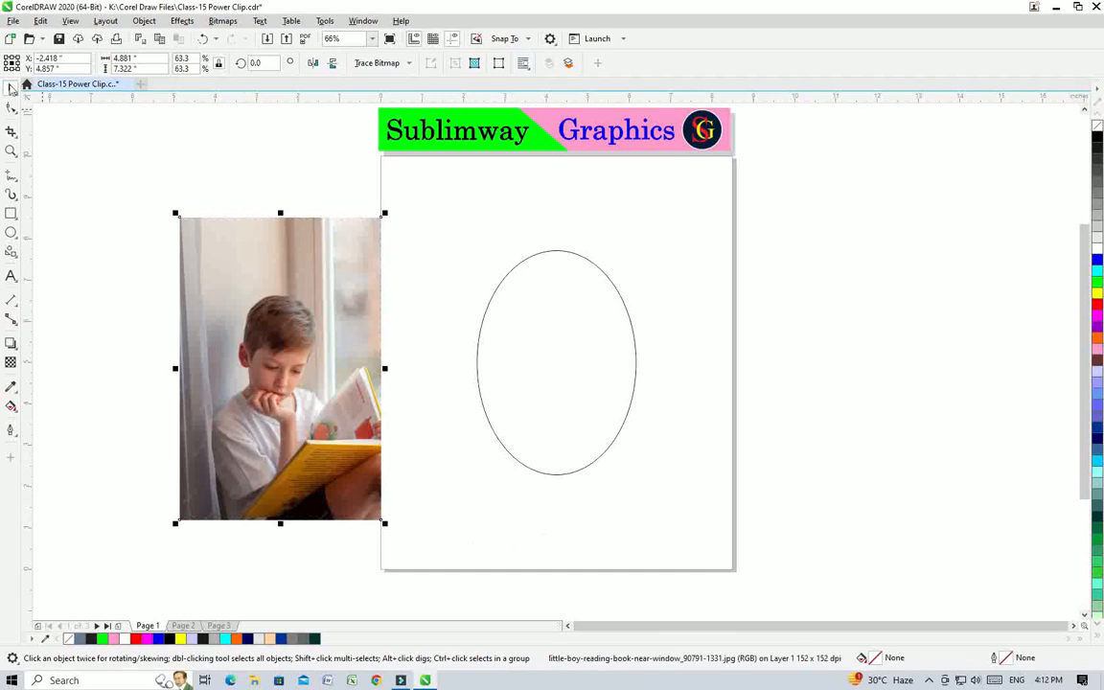
Step: PowerClip the photo of the boy reading inside the ellipse on the page
left_click(307, 251)
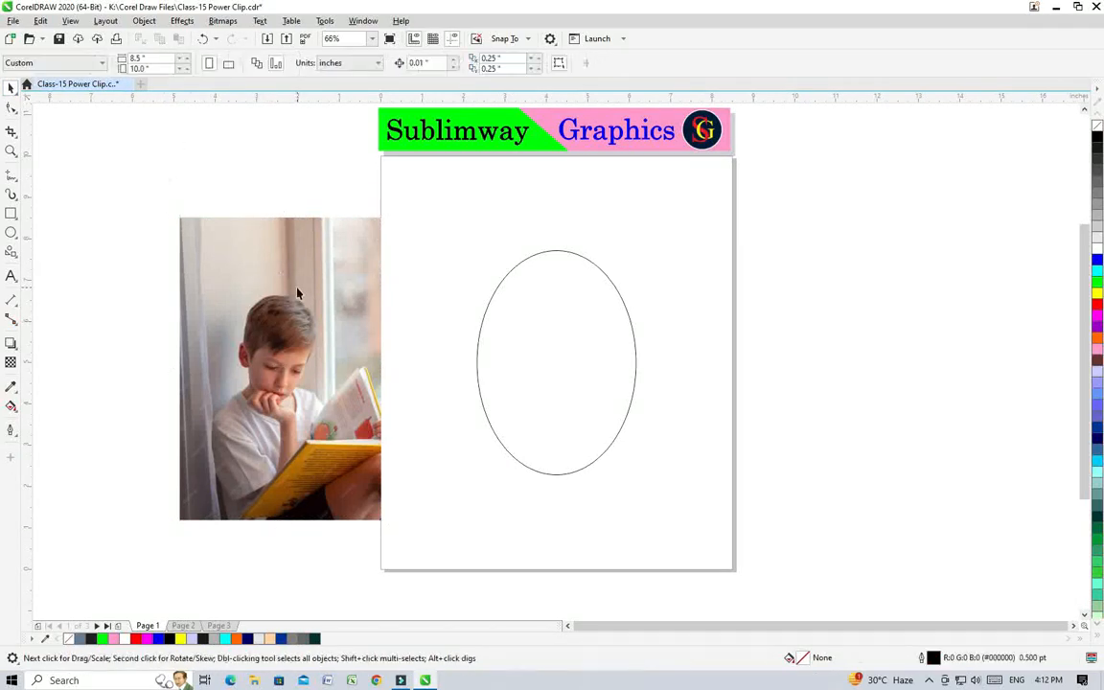
left_click(266, 257)
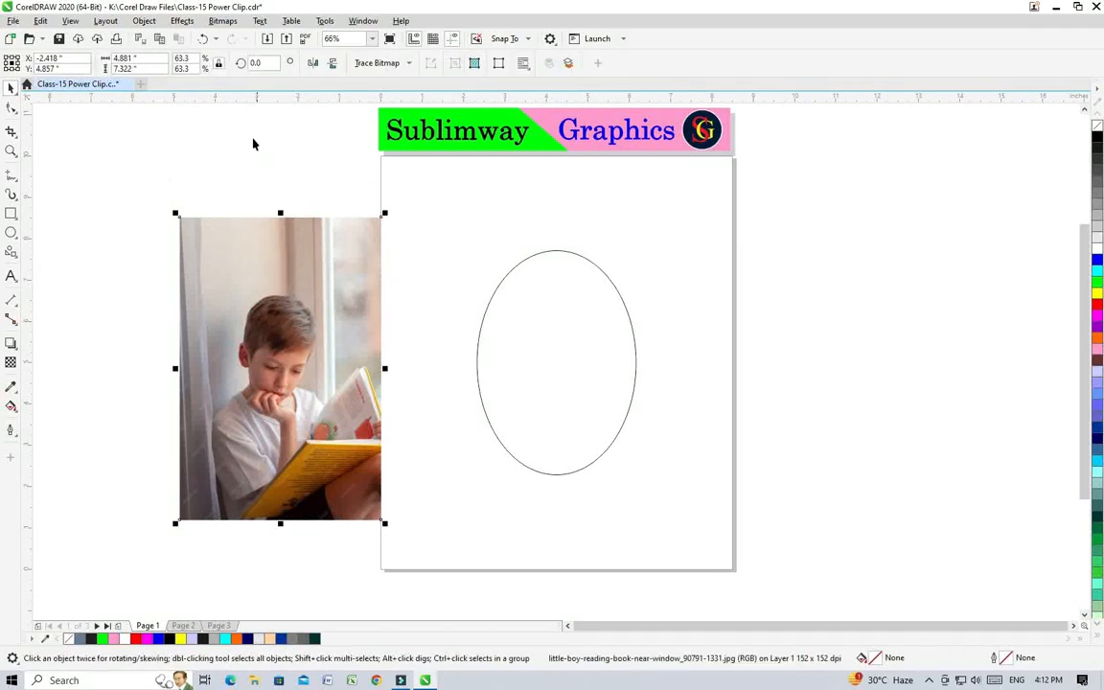
left_click(142, 21)
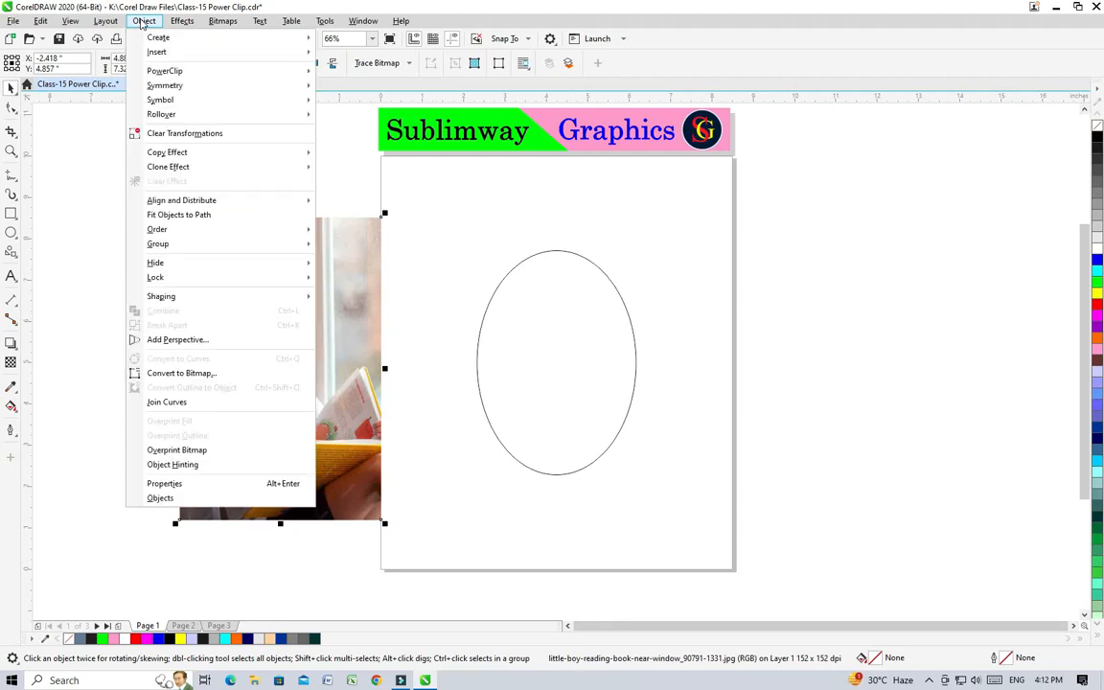
mouse_move(165, 76)
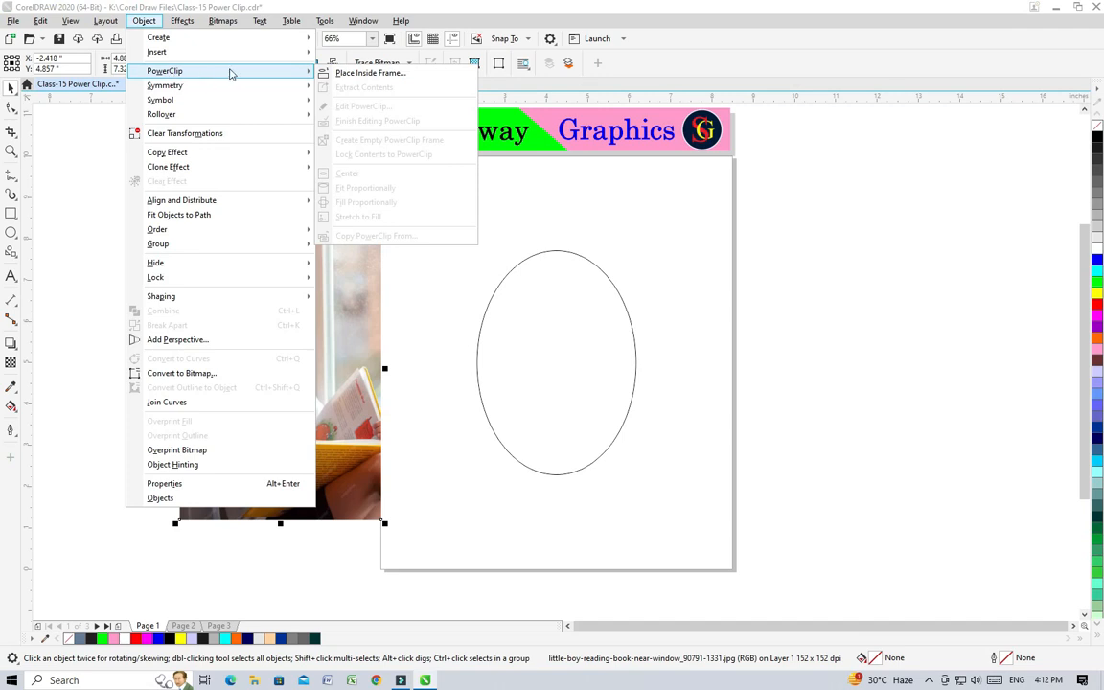
left_click(351, 75)
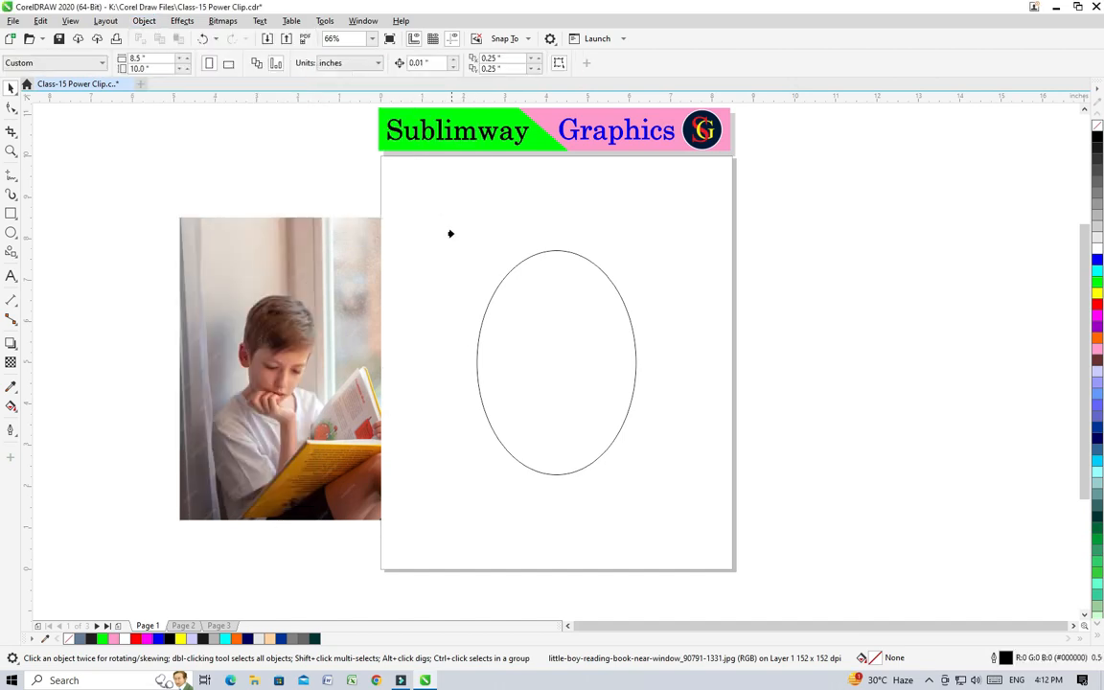
left_click(473, 356)
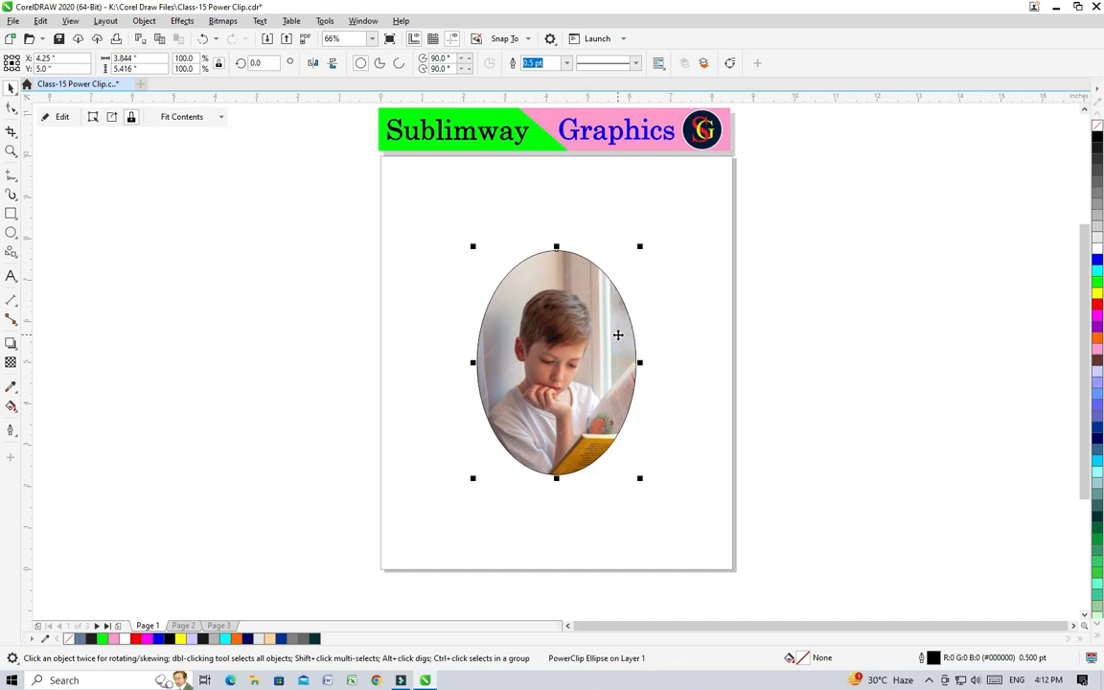
Step: Edit the oval PowerClip to shift the photo upward inside it, and move the finished oval off the page to its left
left_click_drag(498, 322, 496, 307)
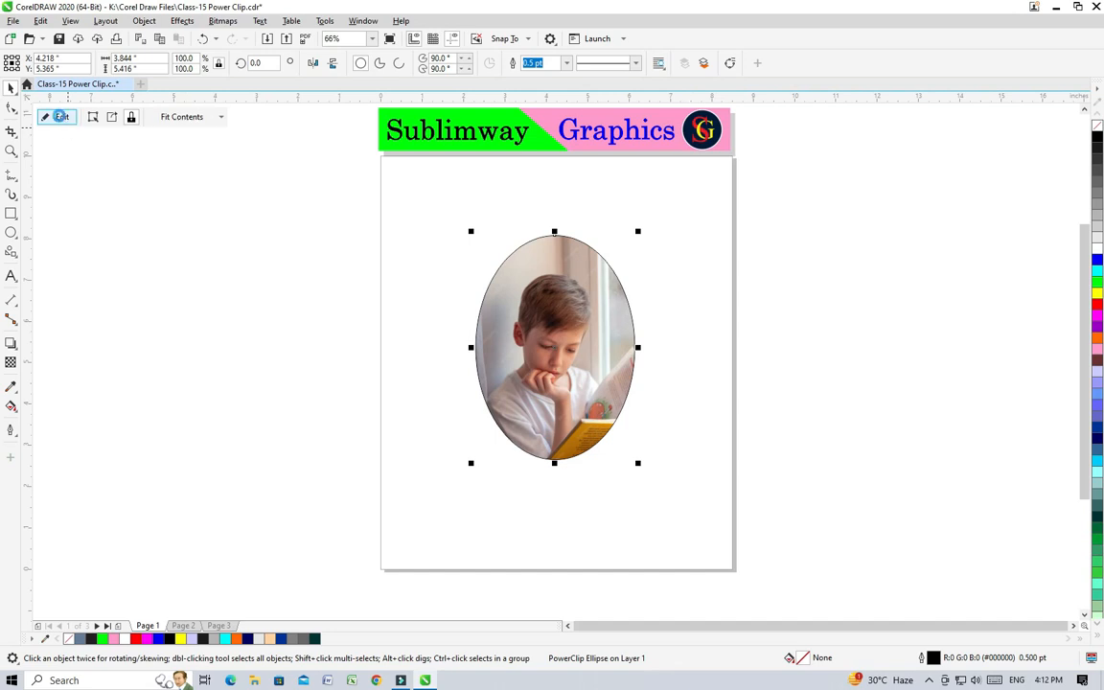
left_click(62, 118)
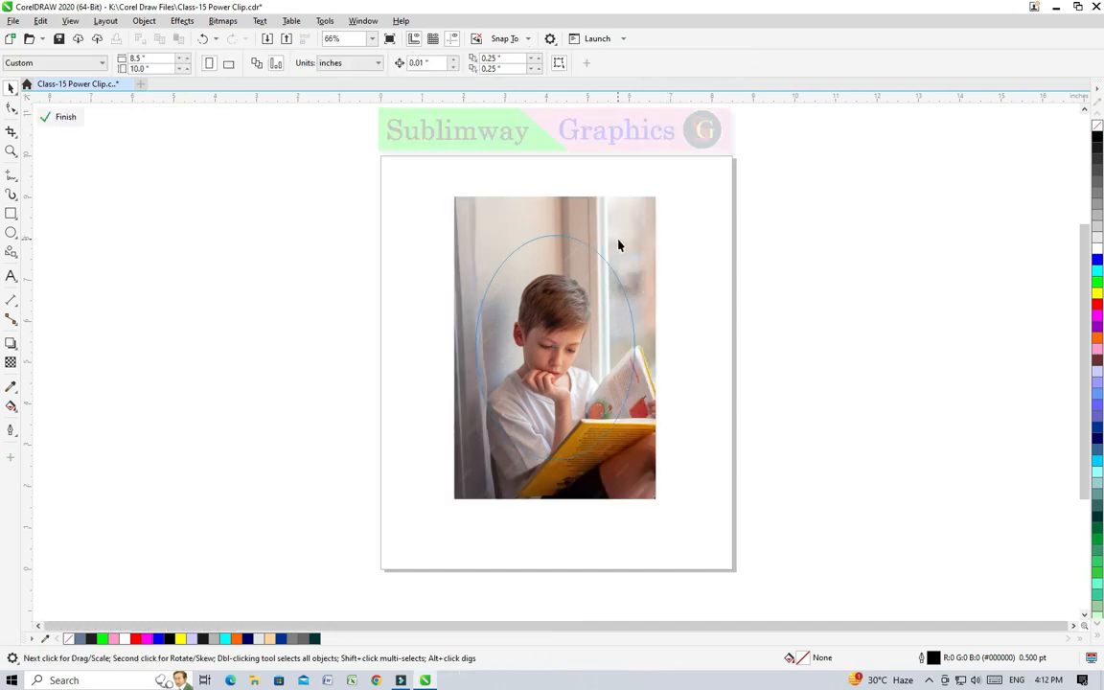
left_click_drag(618, 245, 619, 222)
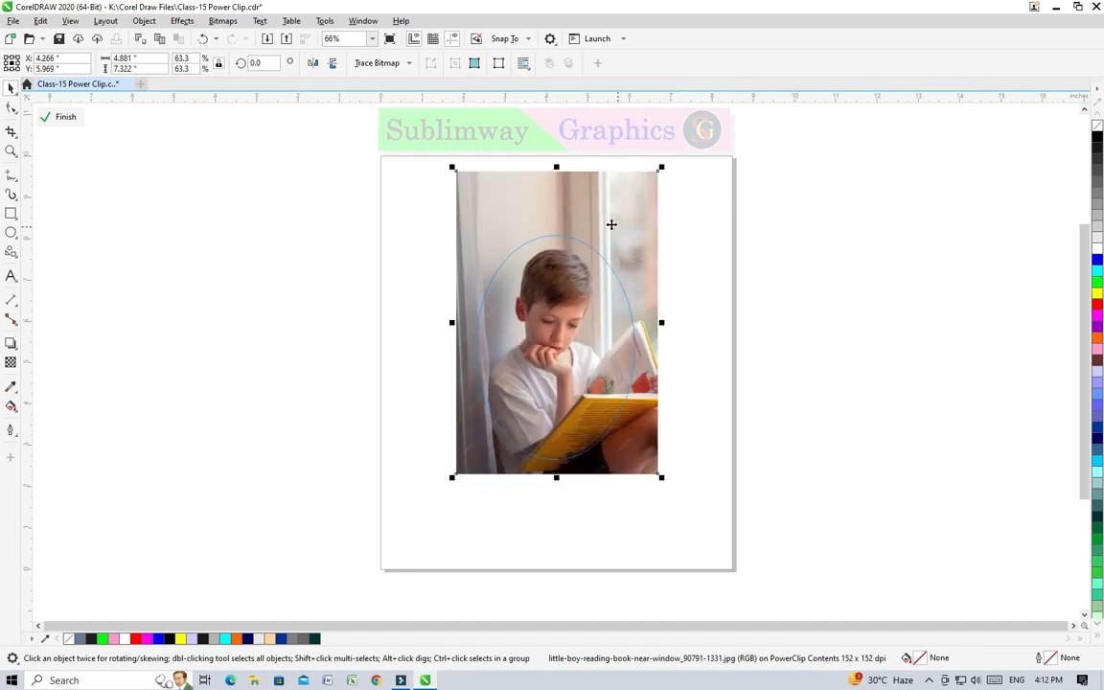
left_click(61, 119)
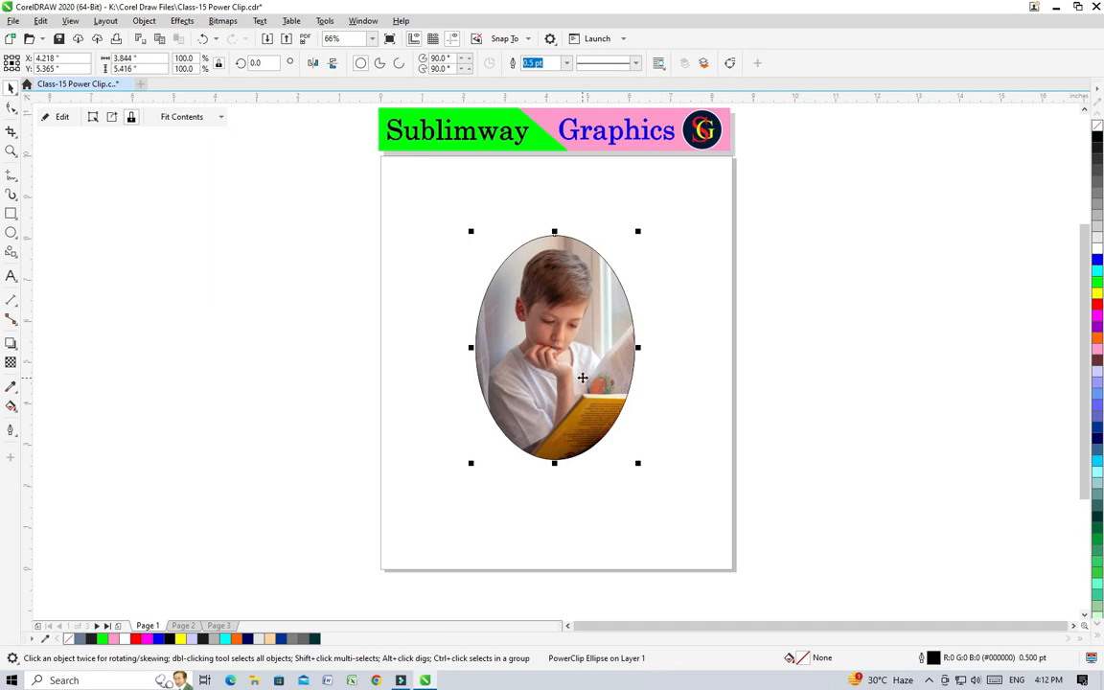
left_click_drag(582, 377, 269, 374)
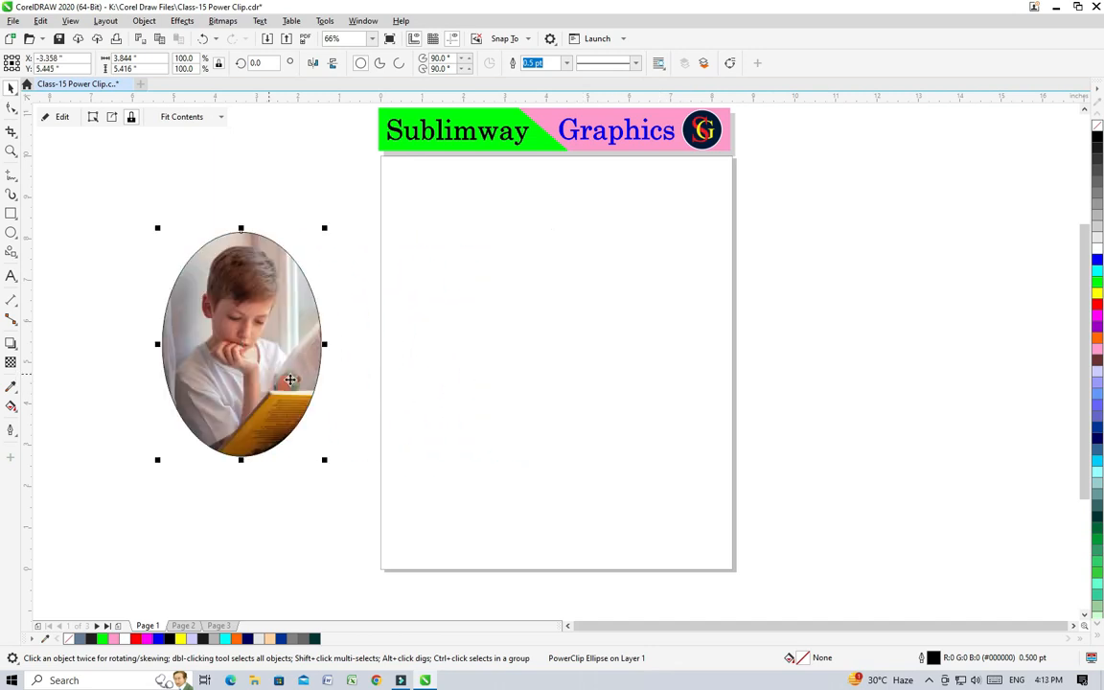
Step: Draw a heart from the basic common shapes on the page, about 5.9 by 6.8 inches
left_click(15, 256)
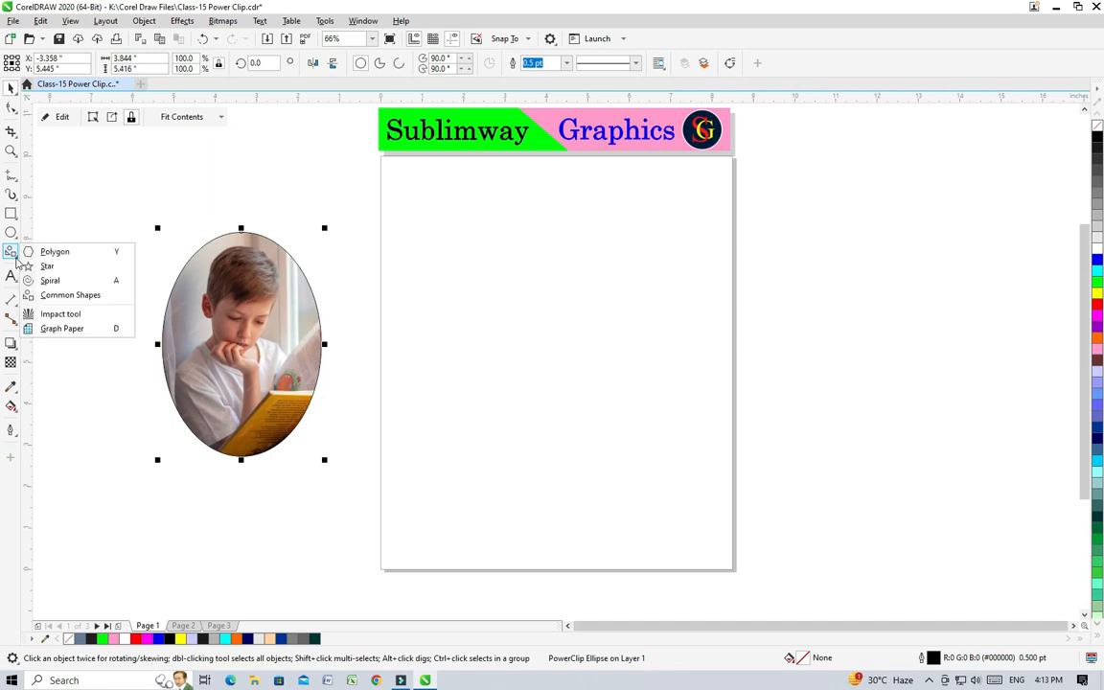
left_click(42, 297)
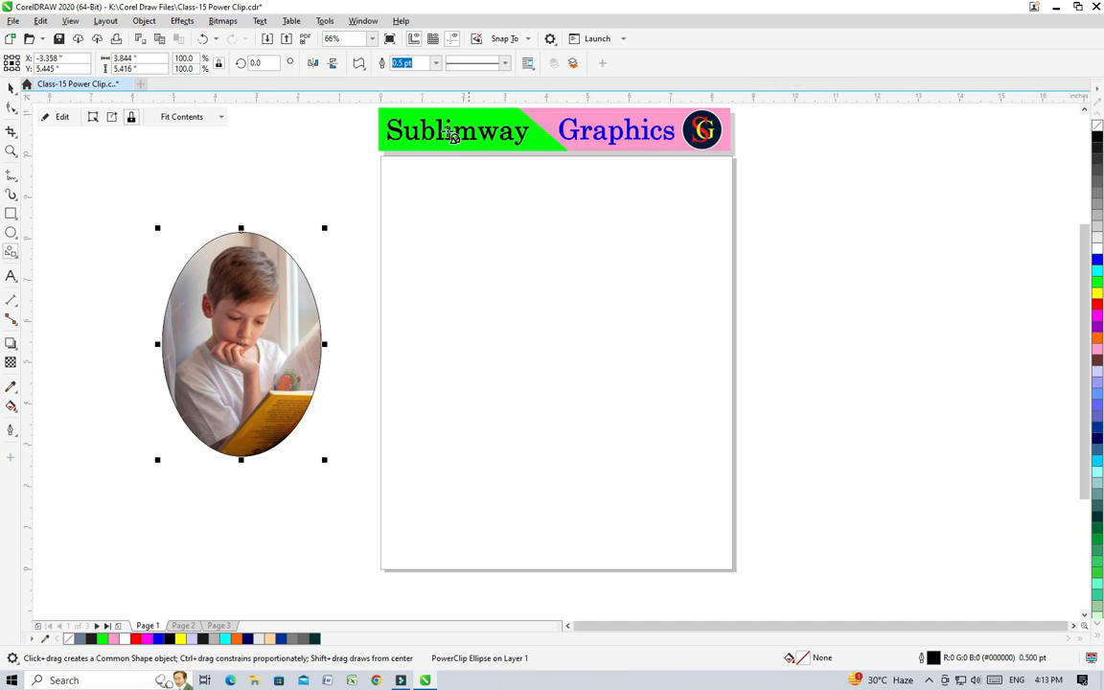
left_click(359, 63)
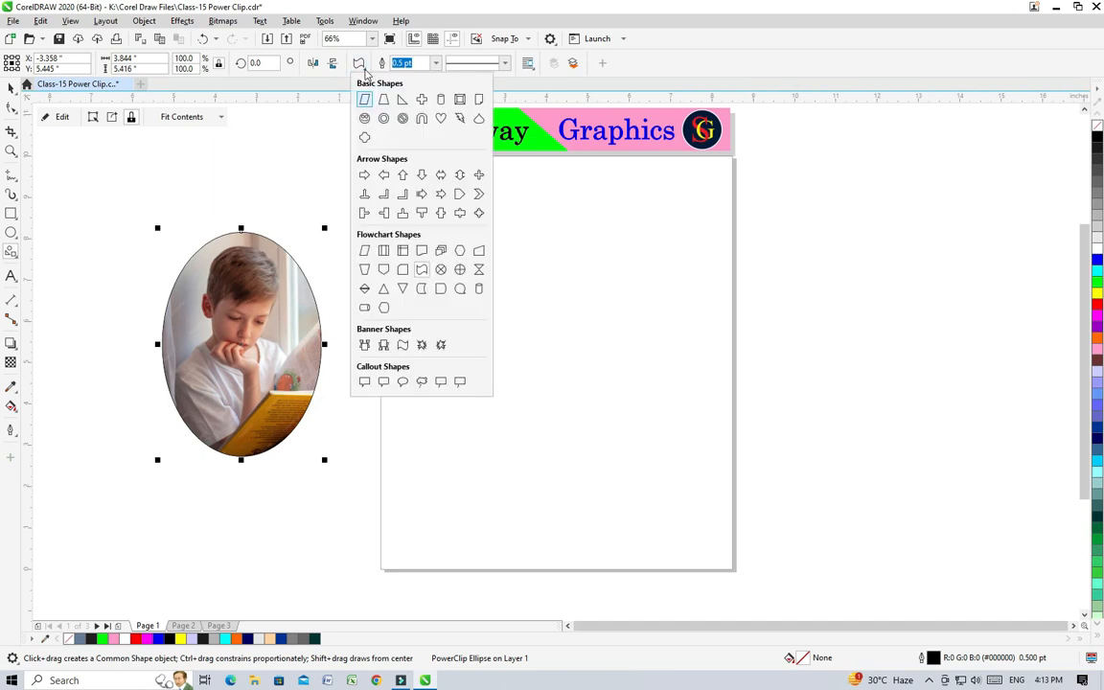
left_click(441, 118)
left_click_drag(466, 239, 715, 525)
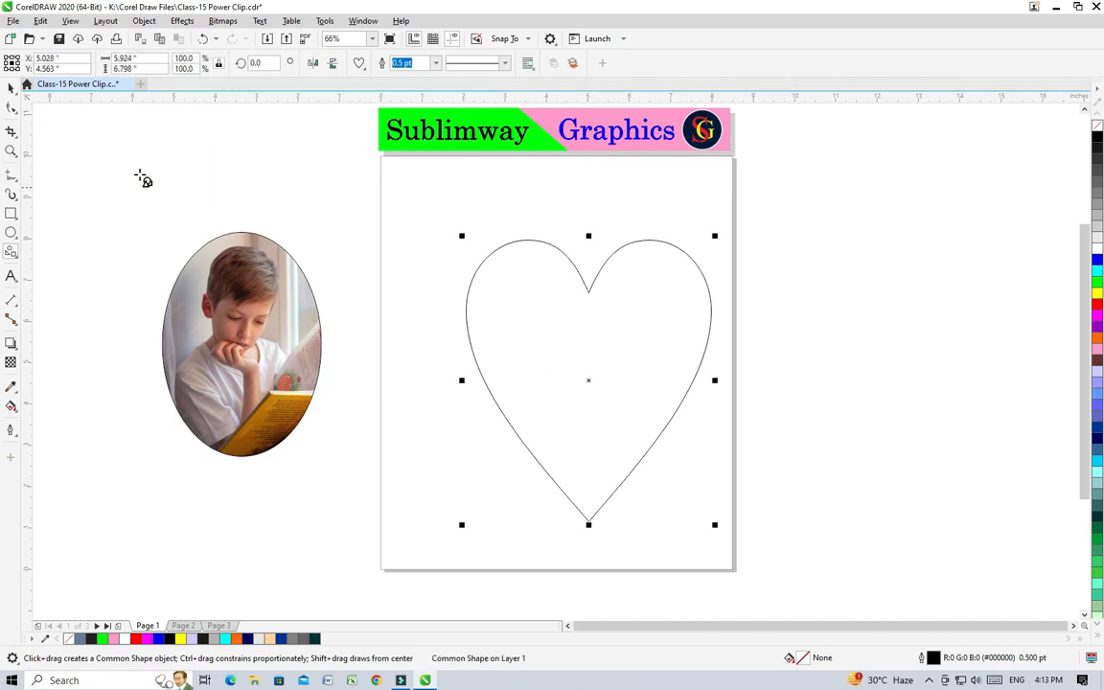
Step: Center the heart roughly on the page and move the clipped oval farther up and away from the page
left_click(10, 86)
left_click_drag(596, 372, 577, 355)
left_click_drag(262, 339, 153, 254)
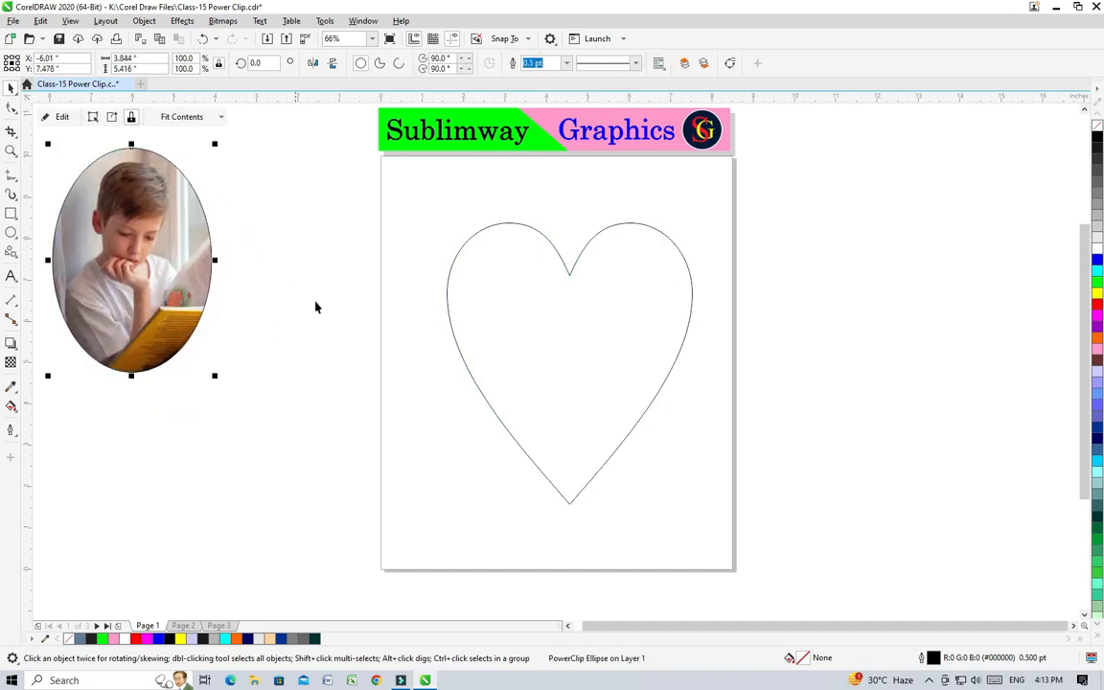
left_click_drag(607, 370, 591, 366)
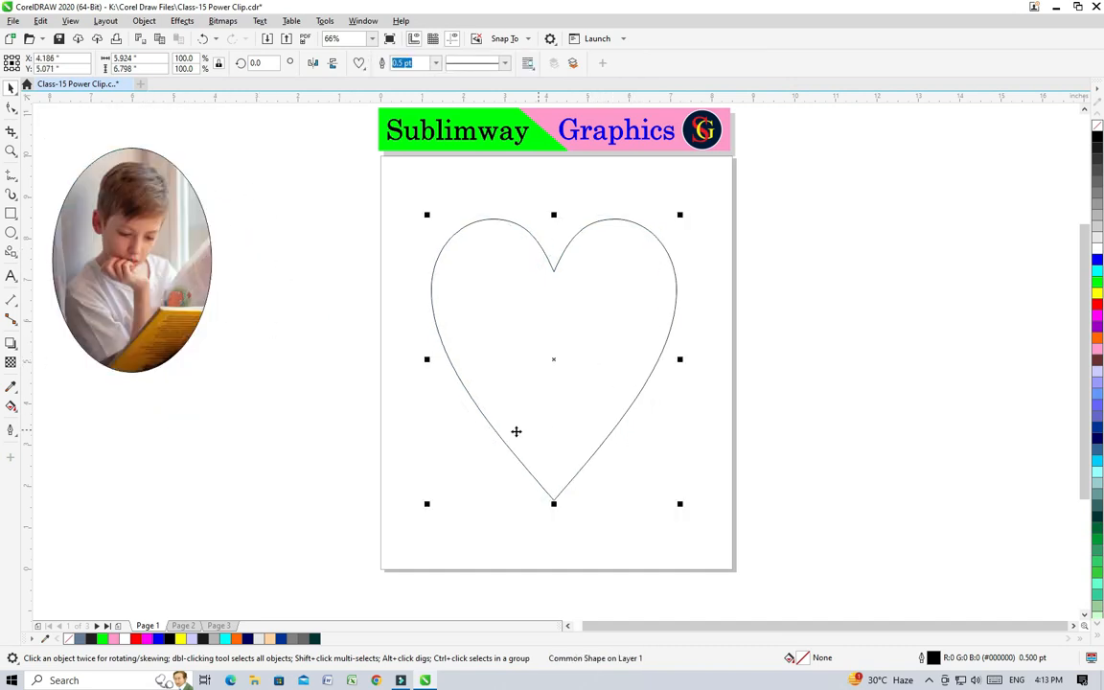
Step: Import little-boy-reading-book-near-window_90791-1331 and place it to the right of the page at about 5.2 by 7.8 inches
right_click(310, 379)
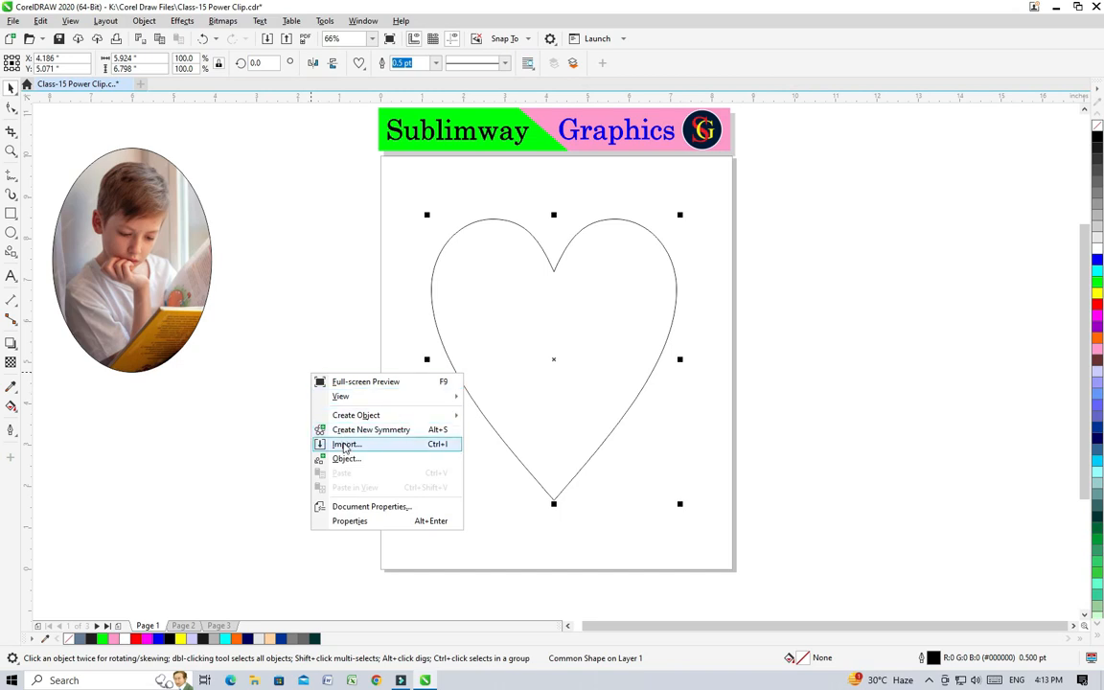
left_click(331, 443)
left_click(988, 107)
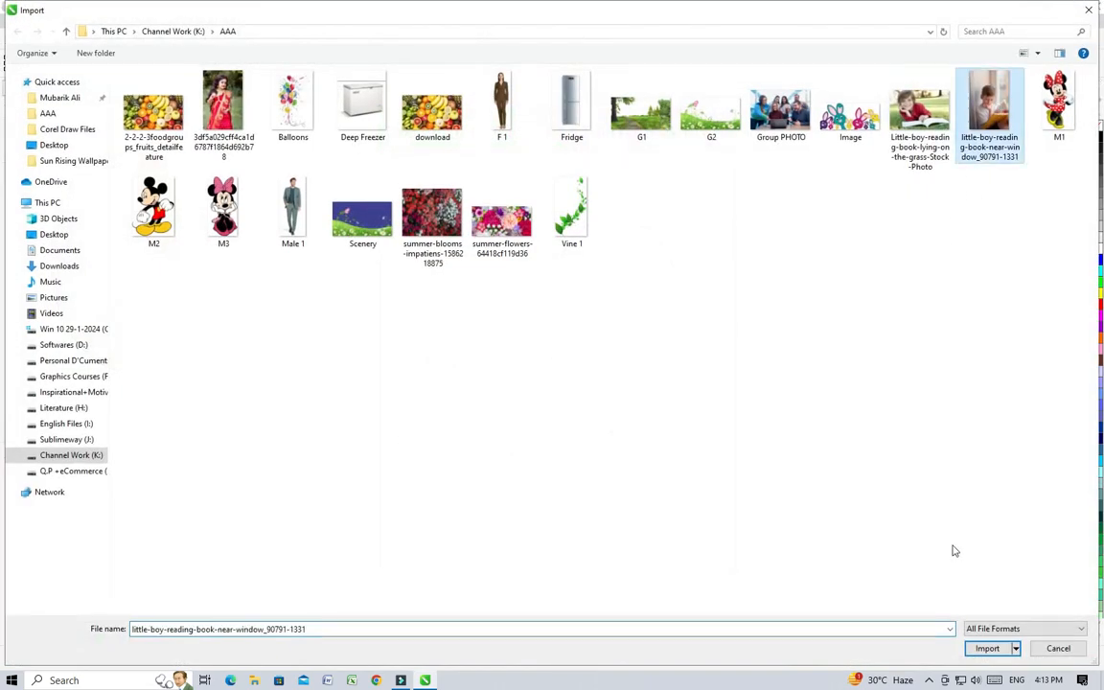
key("Return")
left_click_drag(772, 233, 992, 561)
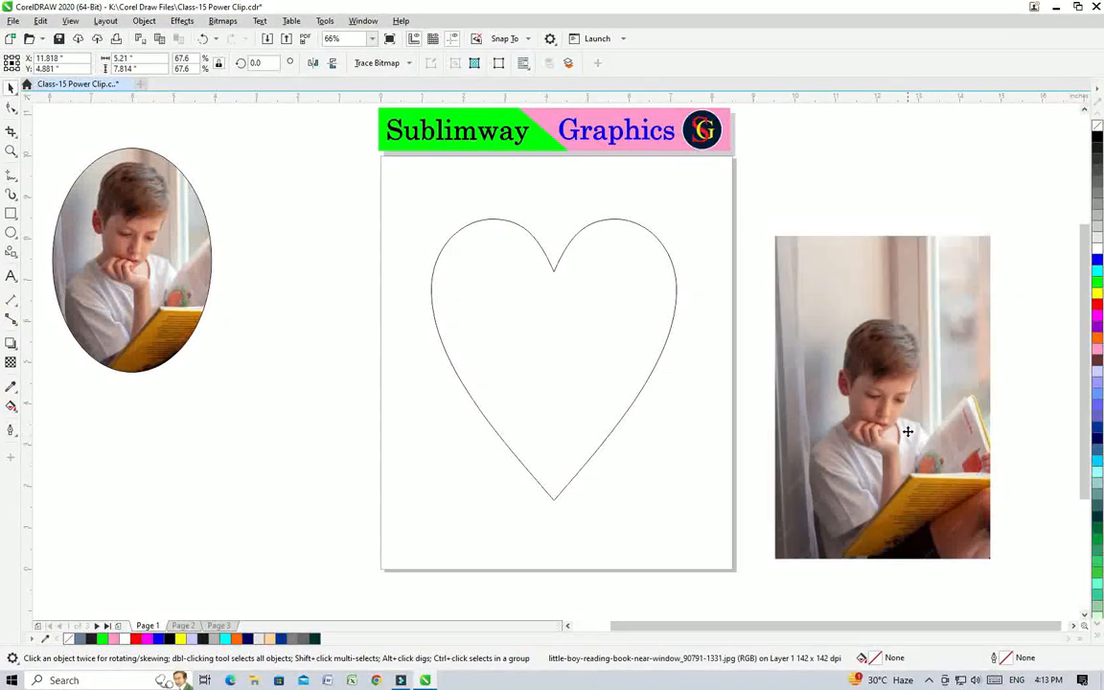
left_click_drag(821, 387, 808, 357)
Step: PowerClip the imported photo inside the heart
left_click(144, 21)
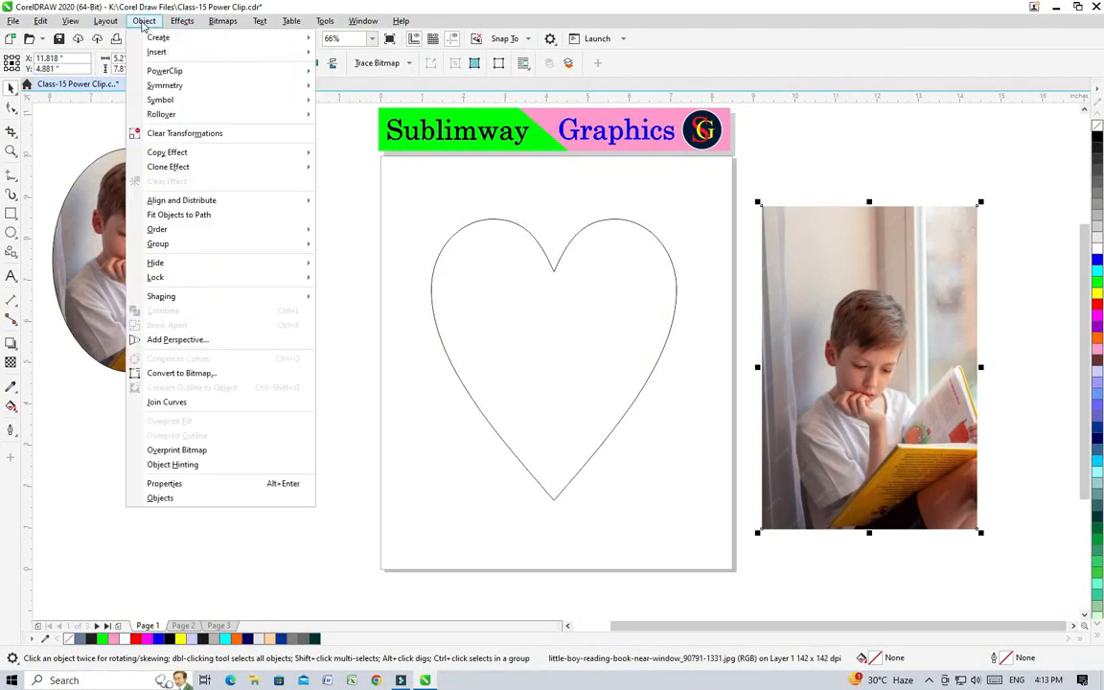
mouse_move(206, 72)
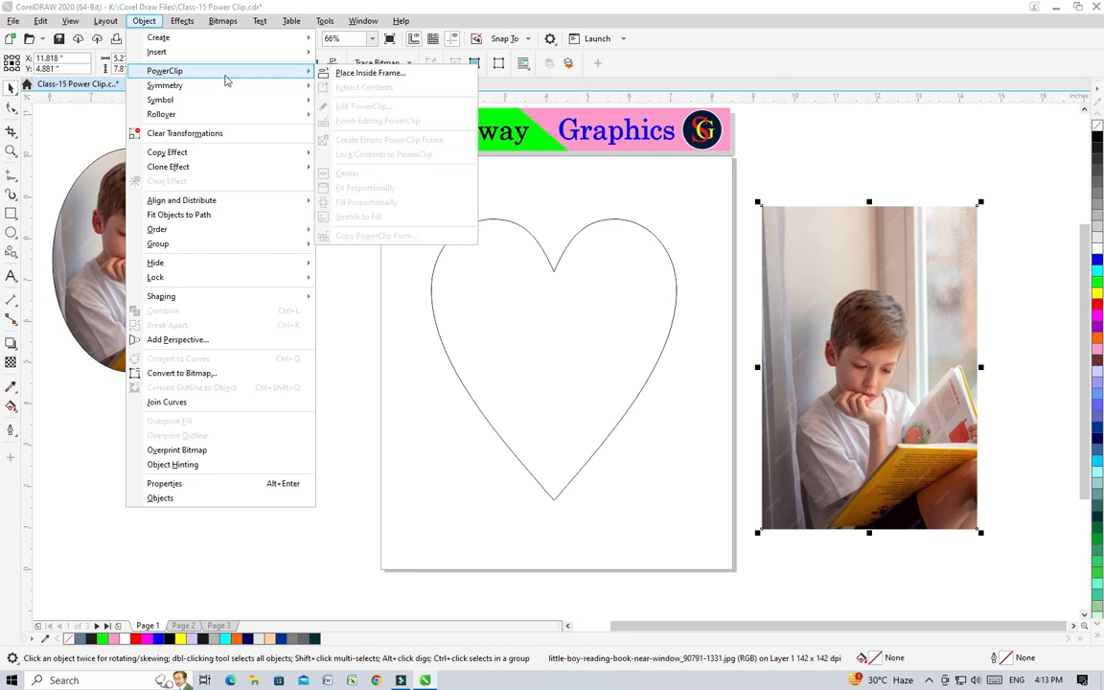
left_click(359, 74)
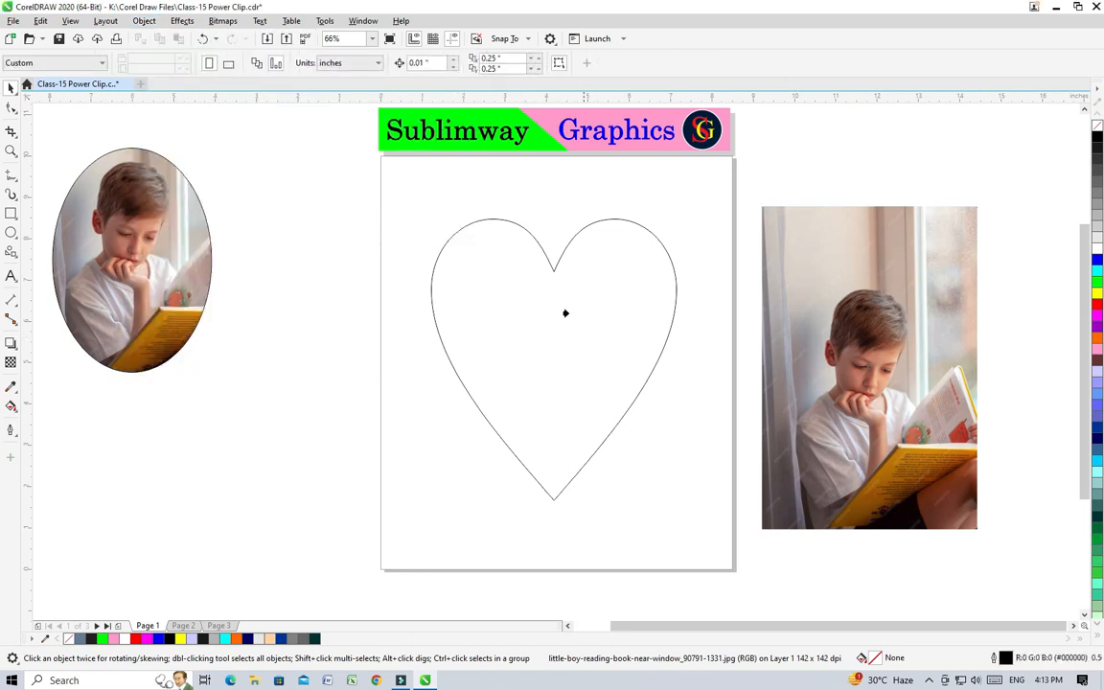
left_click(488, 344)
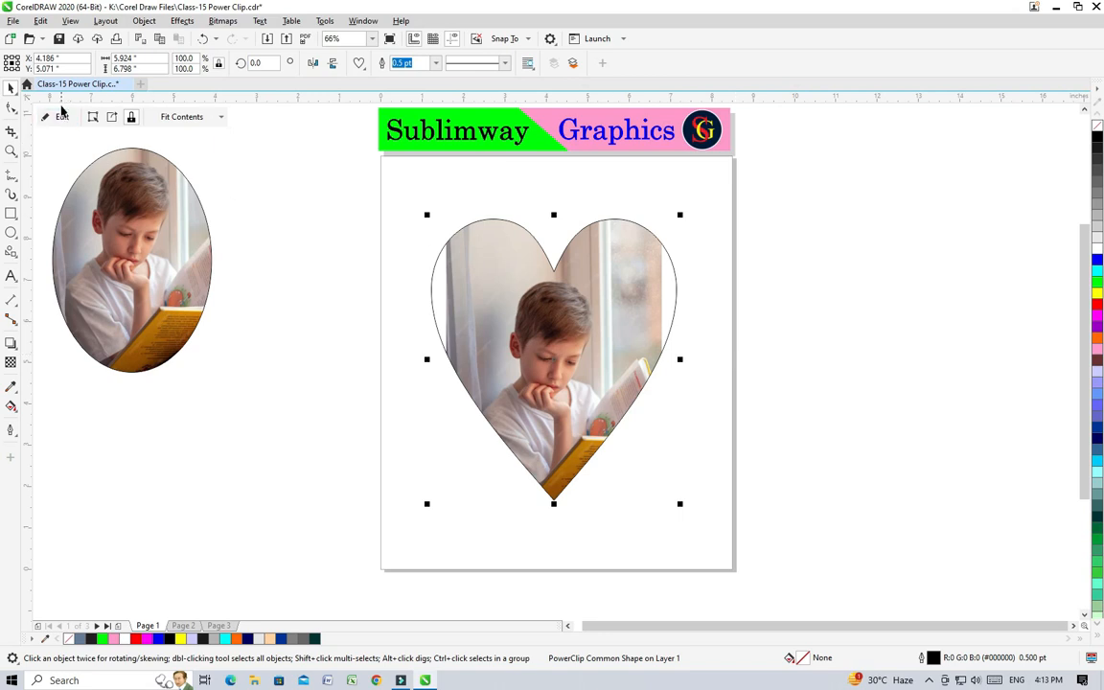
Step: Edit the heart's PowerClip contents, enlarge the photo to about 6.1 by 9.2 inches so it covers the heart, and finish editing
left_click(56, 116)
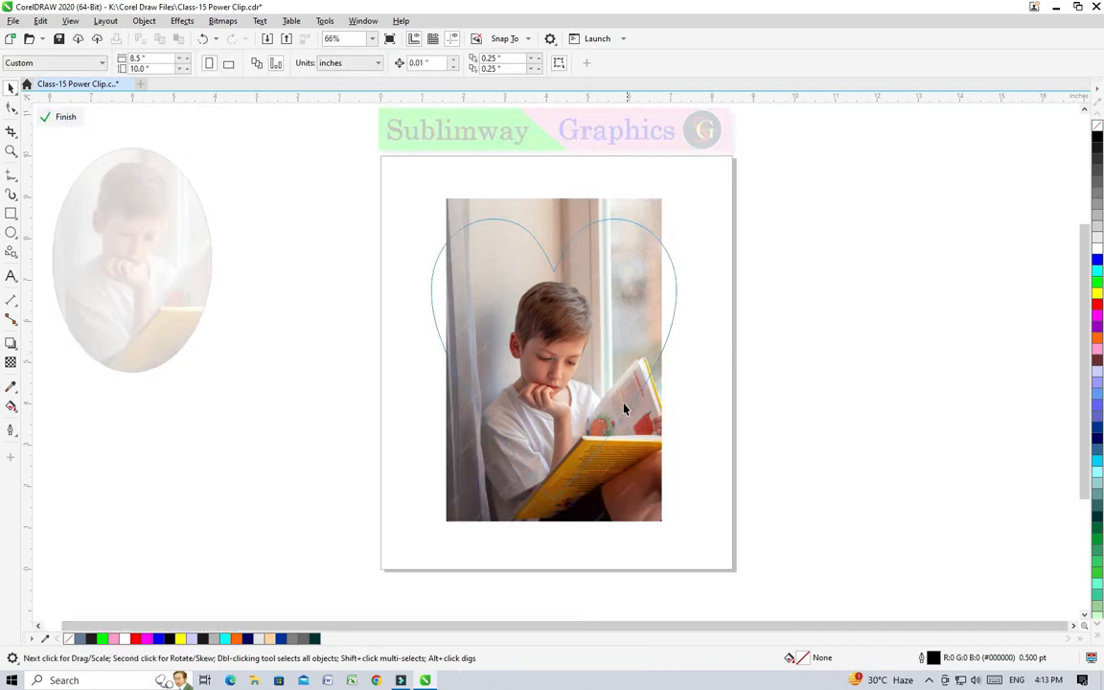
left_click(623, 308)
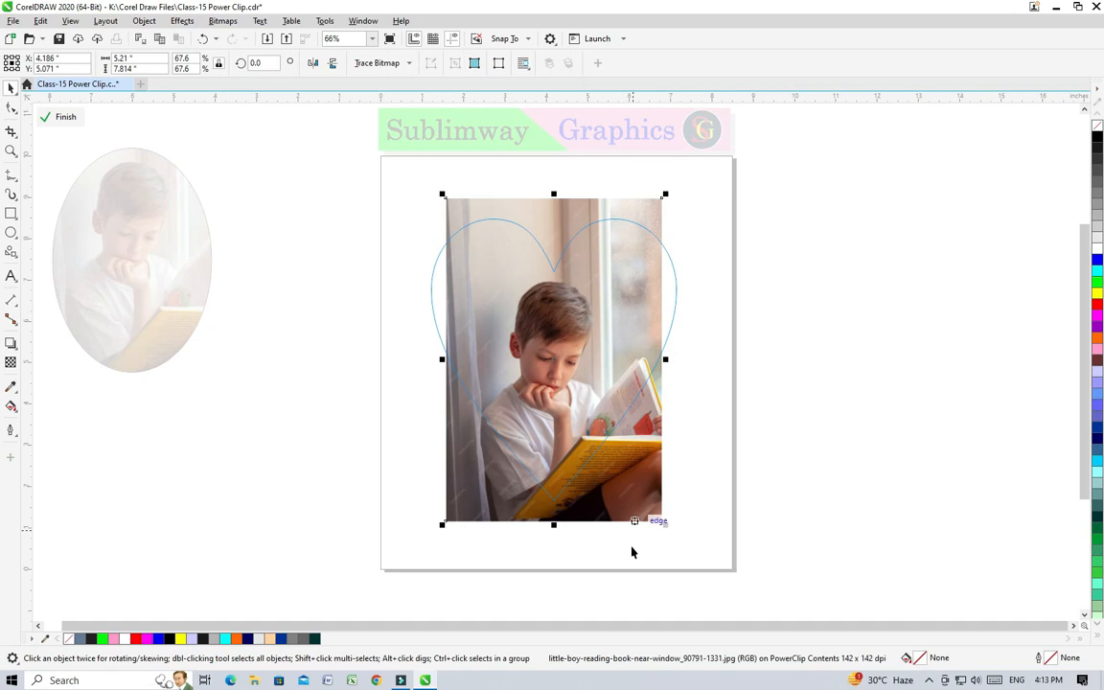
left_click_drag(664, 524, 708, 558)
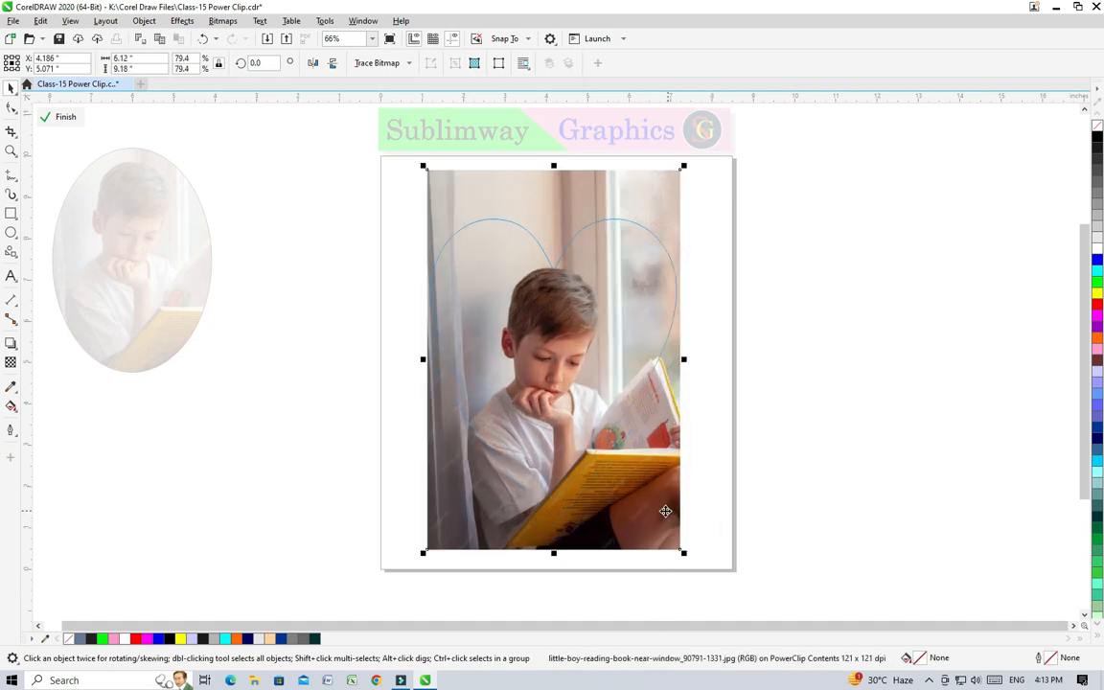
left_click(59, 116)
Step: Reposition the clipped heart near the page's center and color its outline blue
left_click_drag(530, 319, 597, 330)
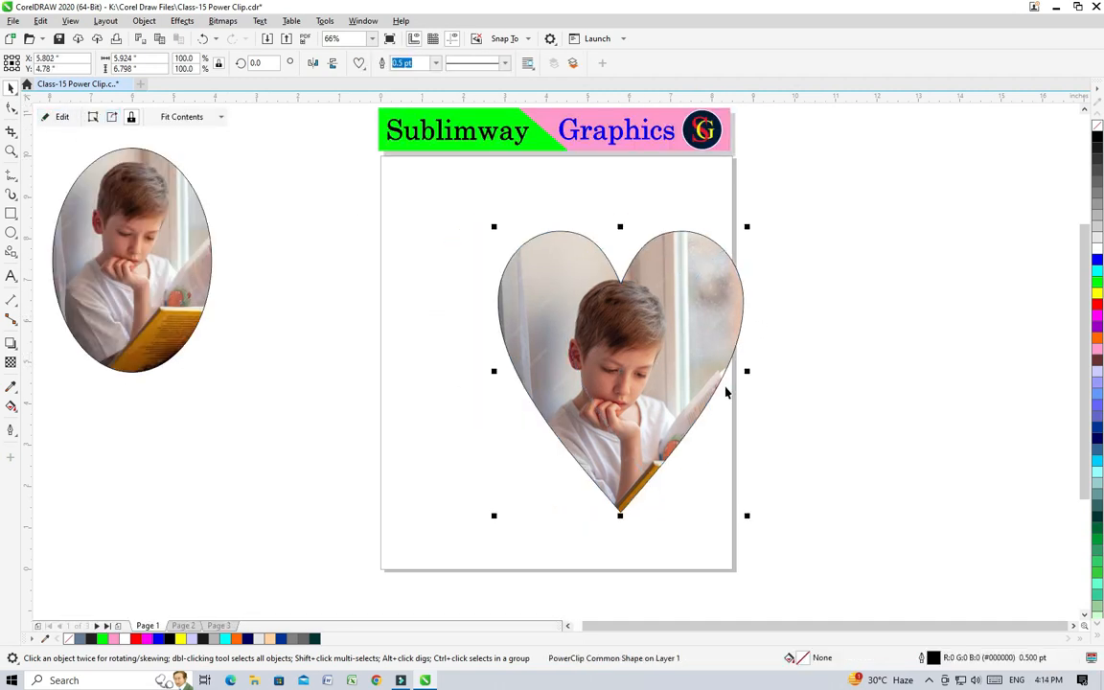
left_click_drag(677, 307, 625, 298)
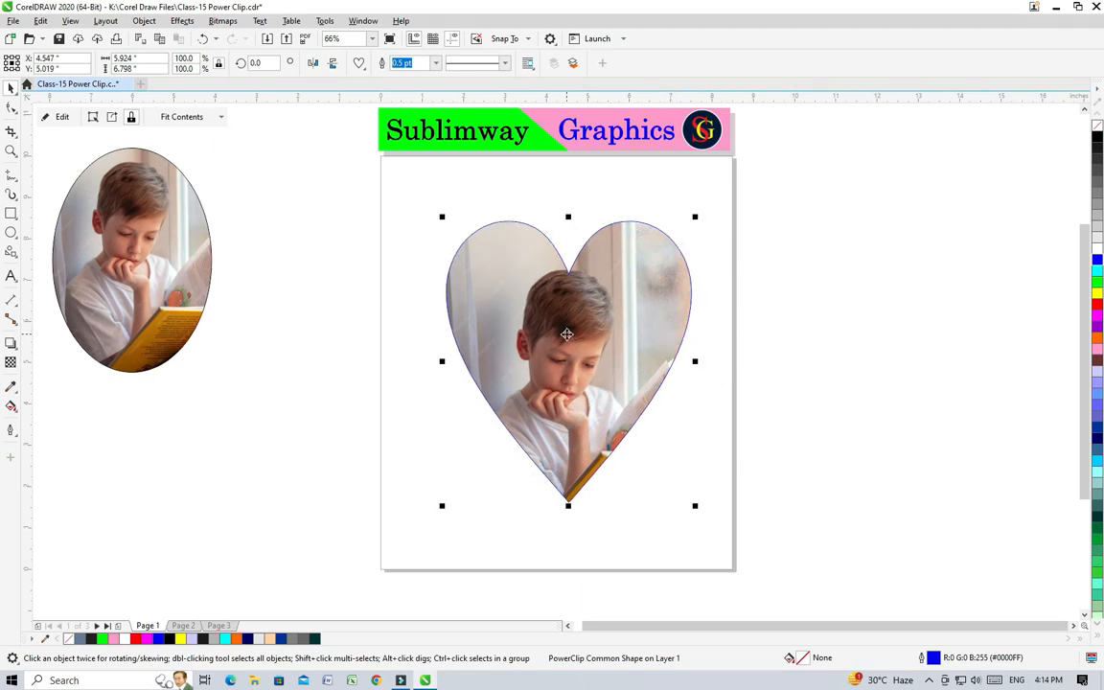
left_click_drag(506, 298, 494, 301)
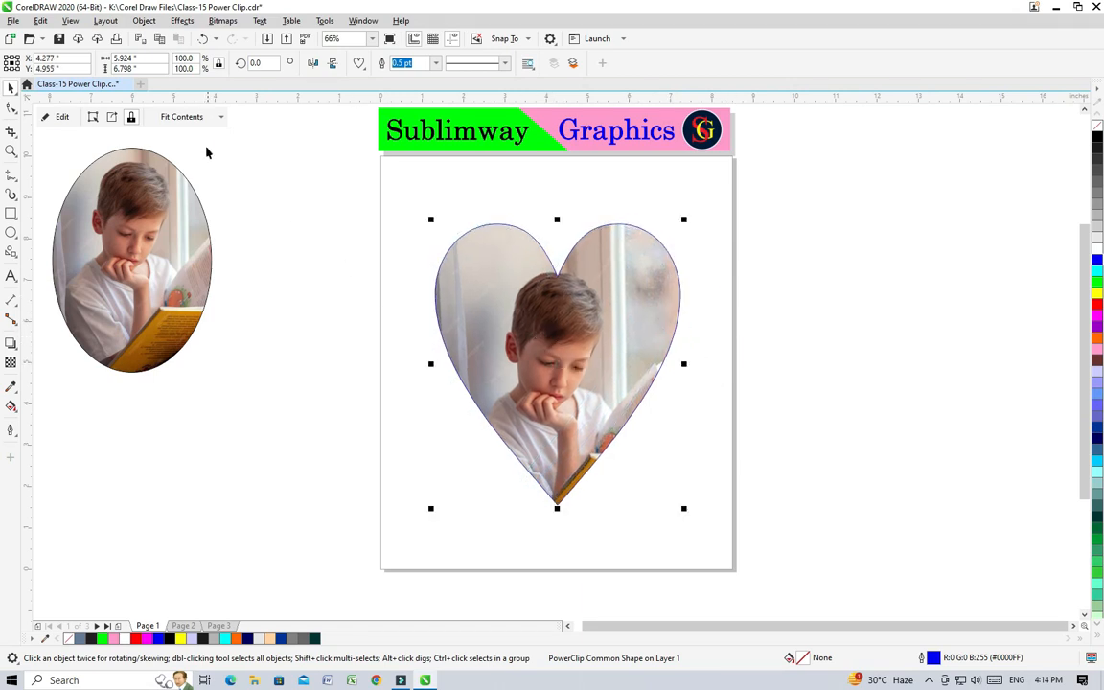
Step: Select the heart's PowerClip contents directly and shift the photo slightly down and left within the frame
left_click(93, 117)
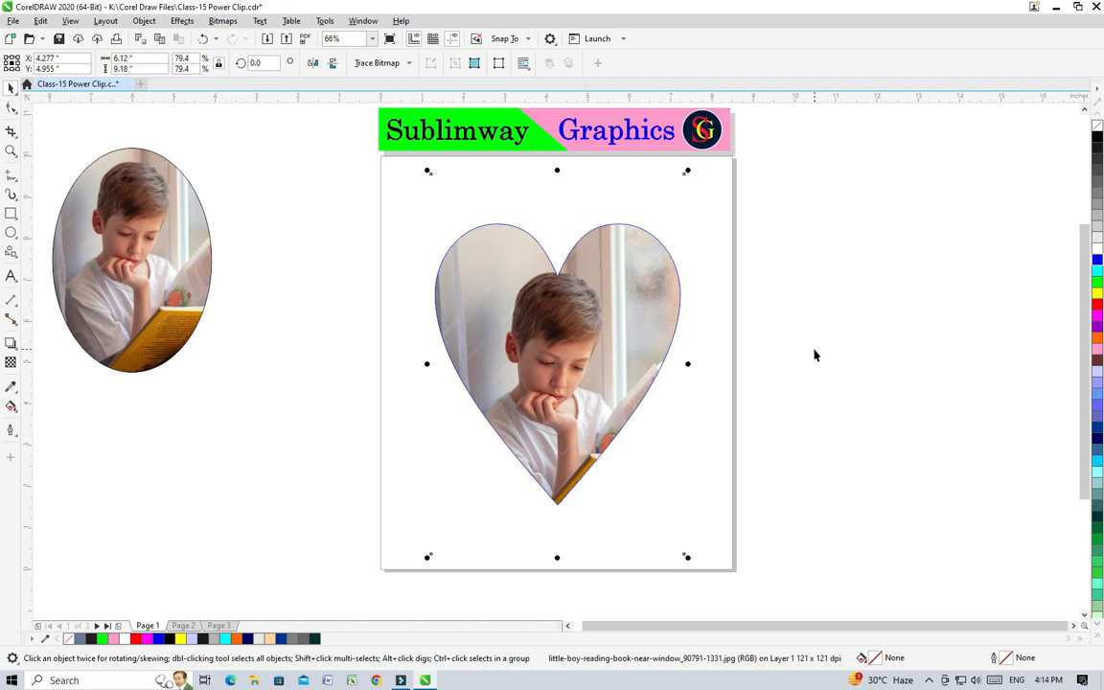
left_click_drag(517, 341, 771, 347)
left_click(828, 370)
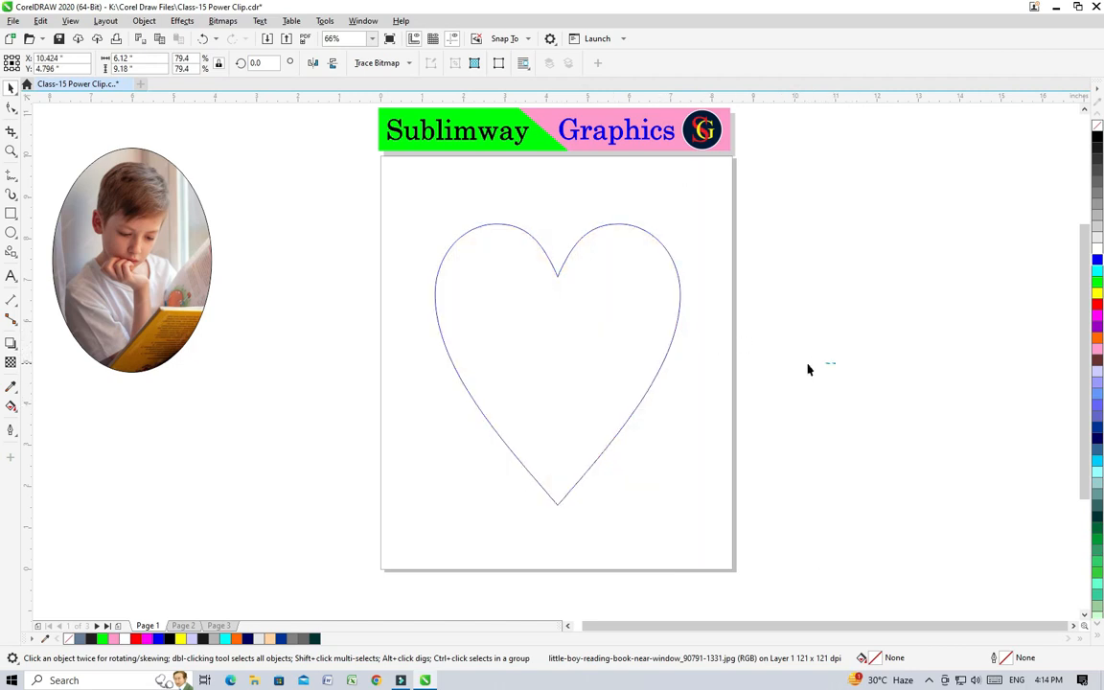
key("ctrl+z")
left_click_drag(583, 338, 452, 331)
left_click_drag(545, 338, 557, 365)
left_click(332, 285)
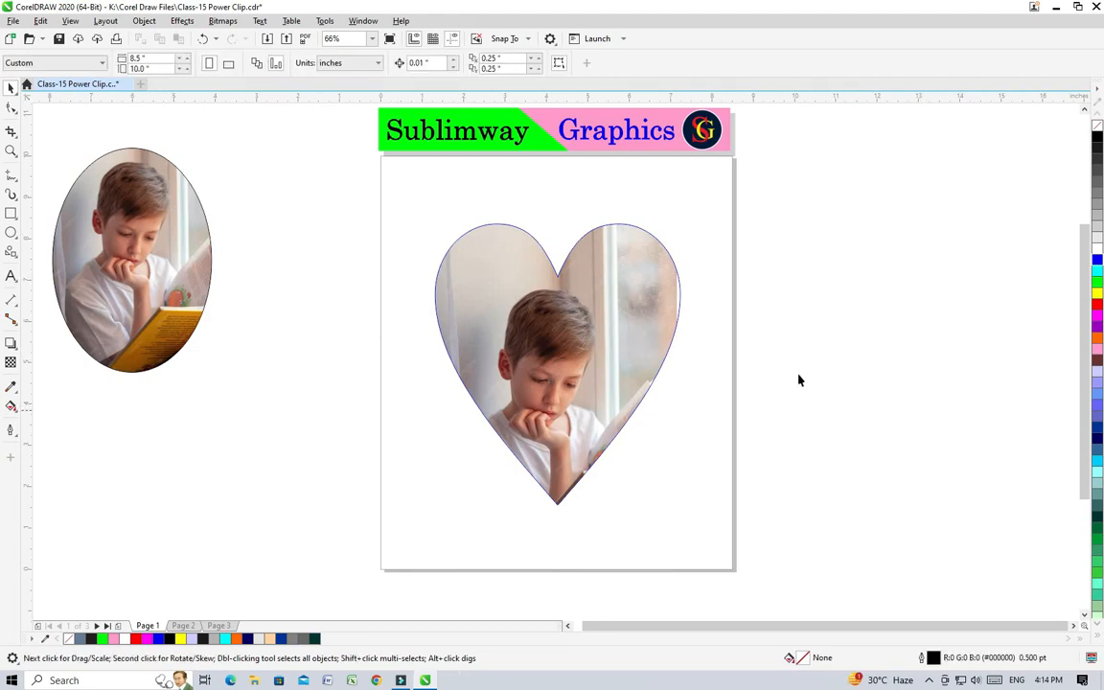
Step: Extract the photo from the heart PowerClip, move it to the right of the heart, and select the empty frame
left_click(543, 298)
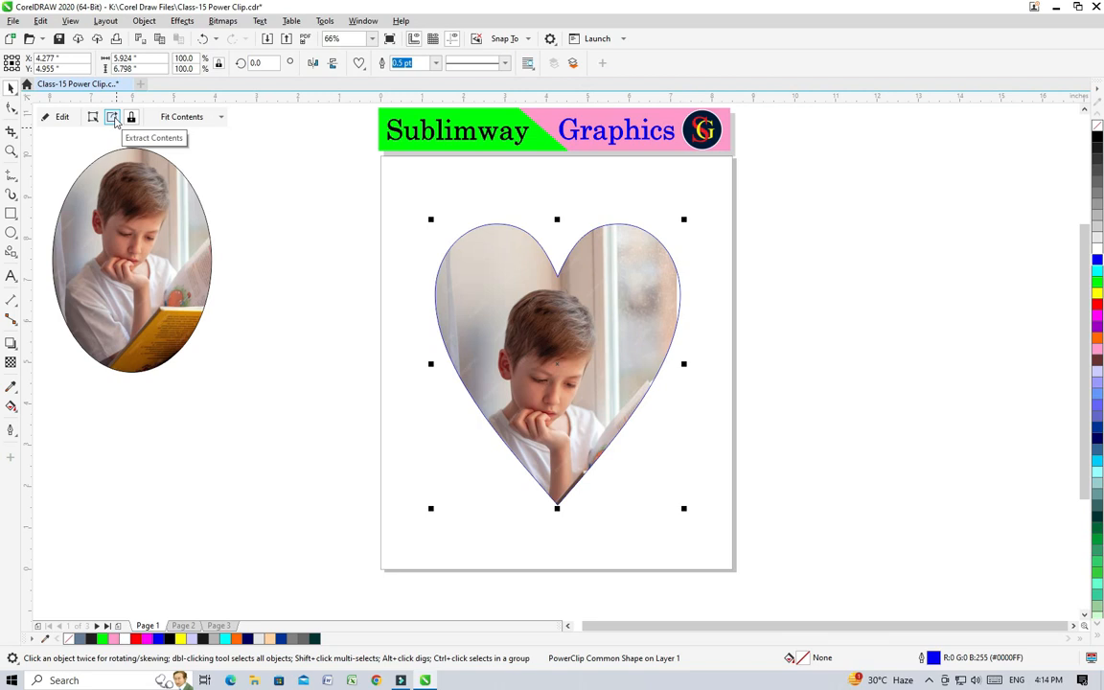
left_click(113, 119)
left_click_drag(584, 399, 665, 398)
left_click_drag(810, 417, 875, 401)
left_click(628, 362)
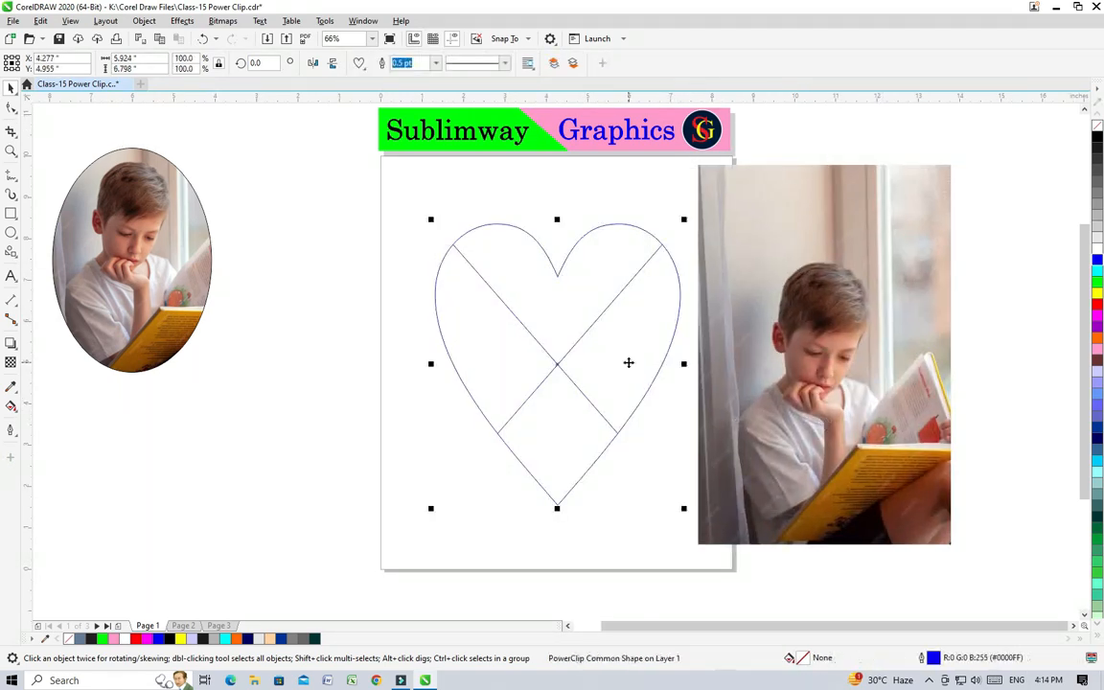
Step: Delete the empty heart frame and draw a six-sided polygon about 5.6 by 6.5 inches on the page
key("Delete")
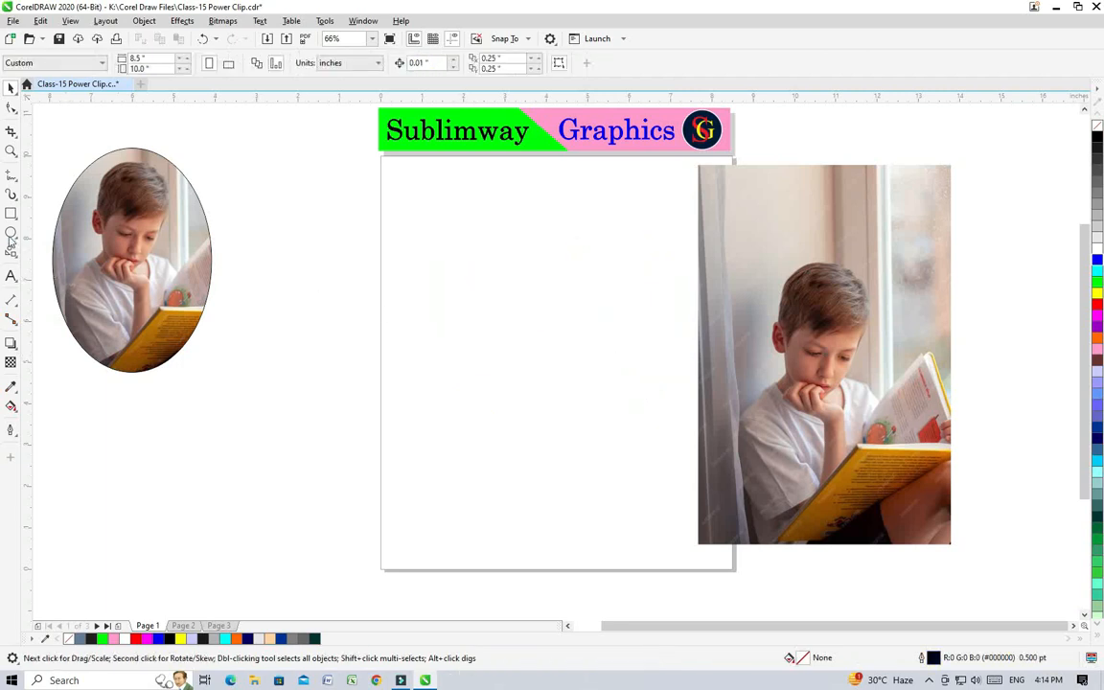
left_click(15, 257)
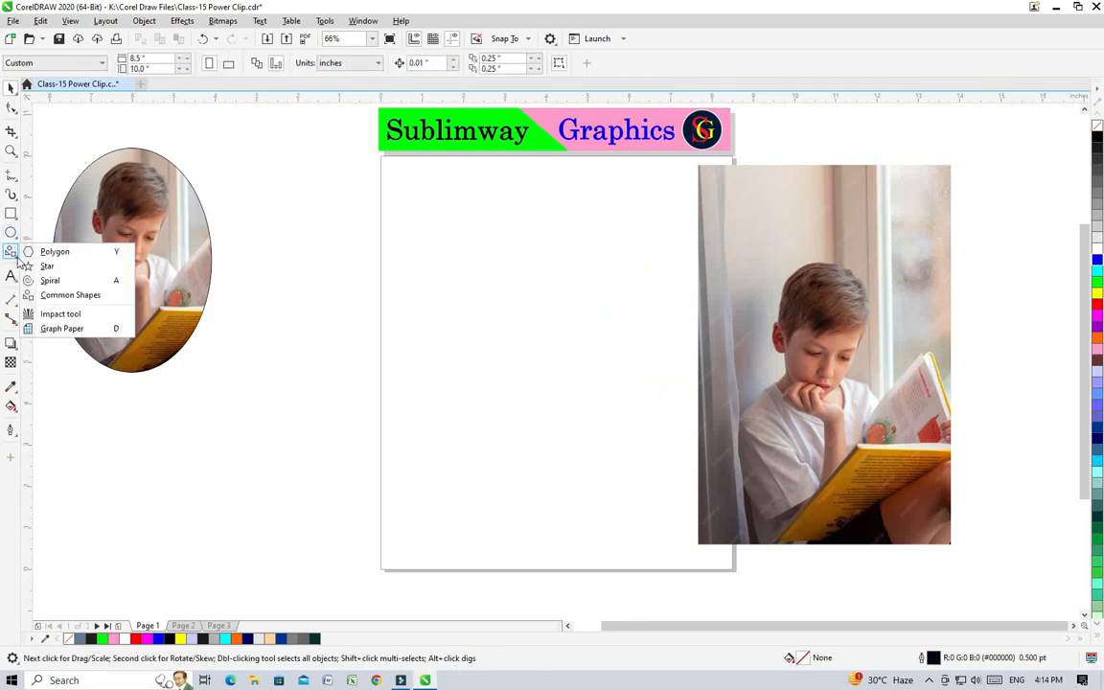
left_click(58, 249)
left_click_drag(449, 268, 616, 539)
key("space")
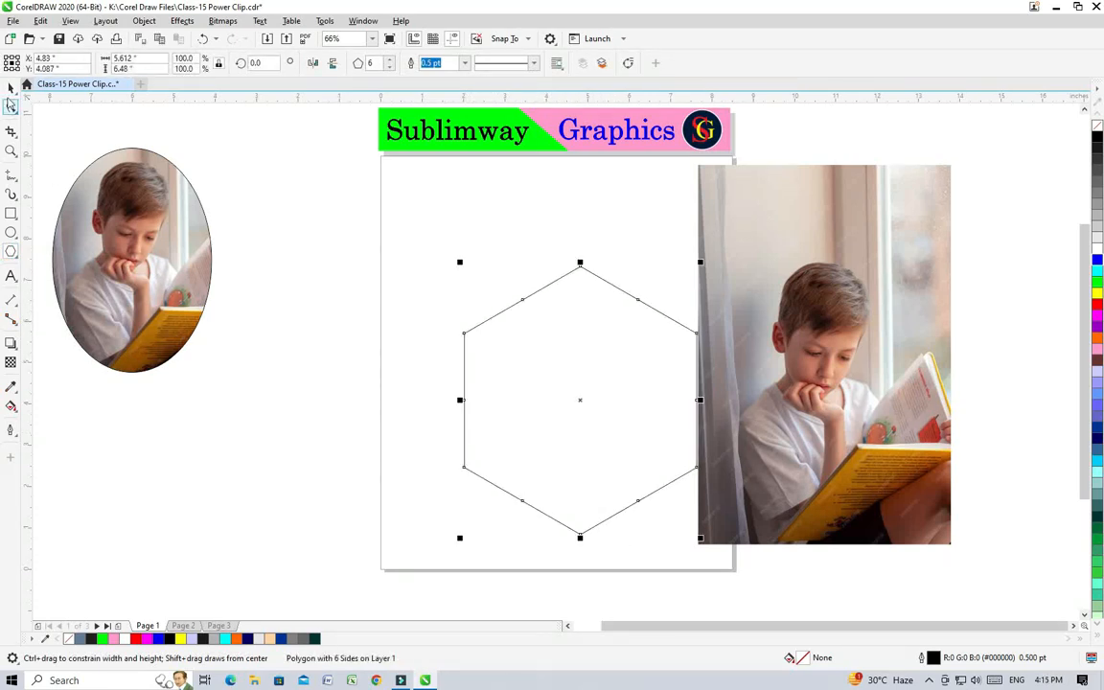
Step: Move the hexagon away from the photo and enlarge it to about 6.6 by 7.6 inches
left_click_drag(551, 333, 468, 276)
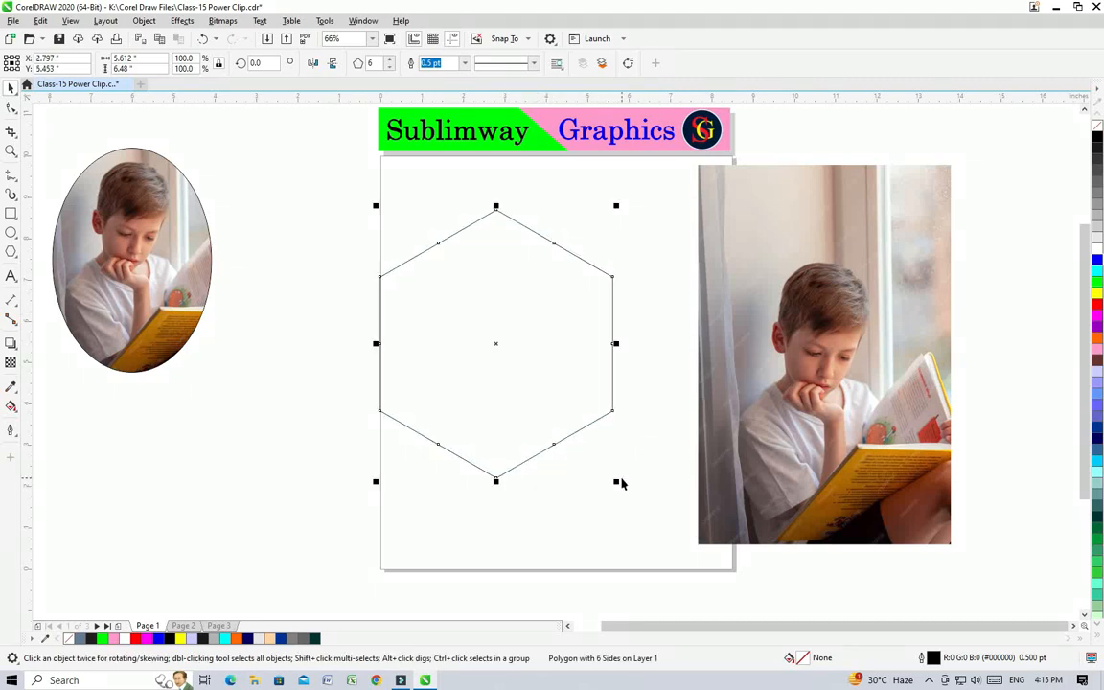
left_click_drag(616, 481, 637, 502)
left_click_drag(534, 394, 552, 431)
Step: Place the photo inside the hexagon with PowerClip and move the clipped hexagon near the page's center
left_click(702, 348)
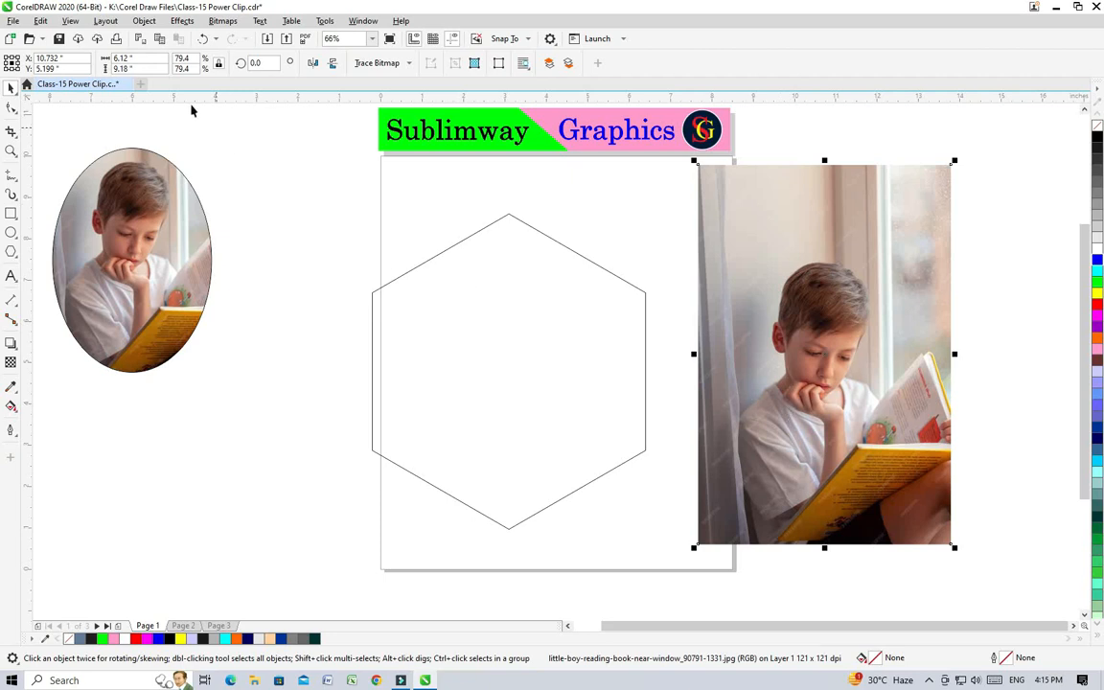
left_click(144, 20)
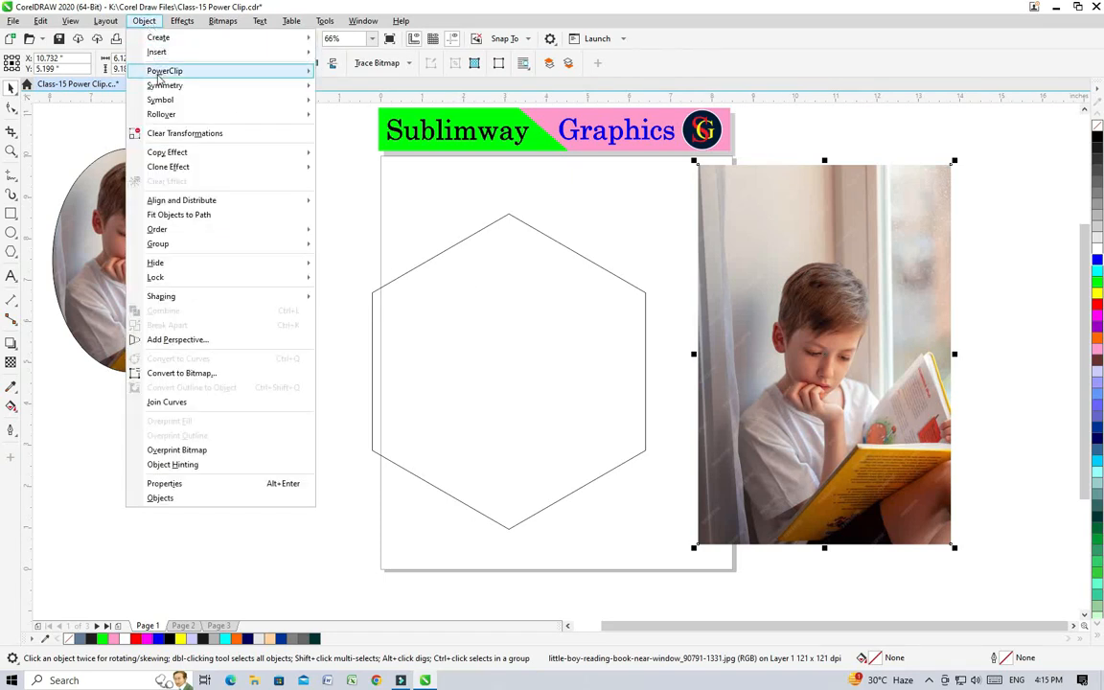
mouse_move(158, 74)
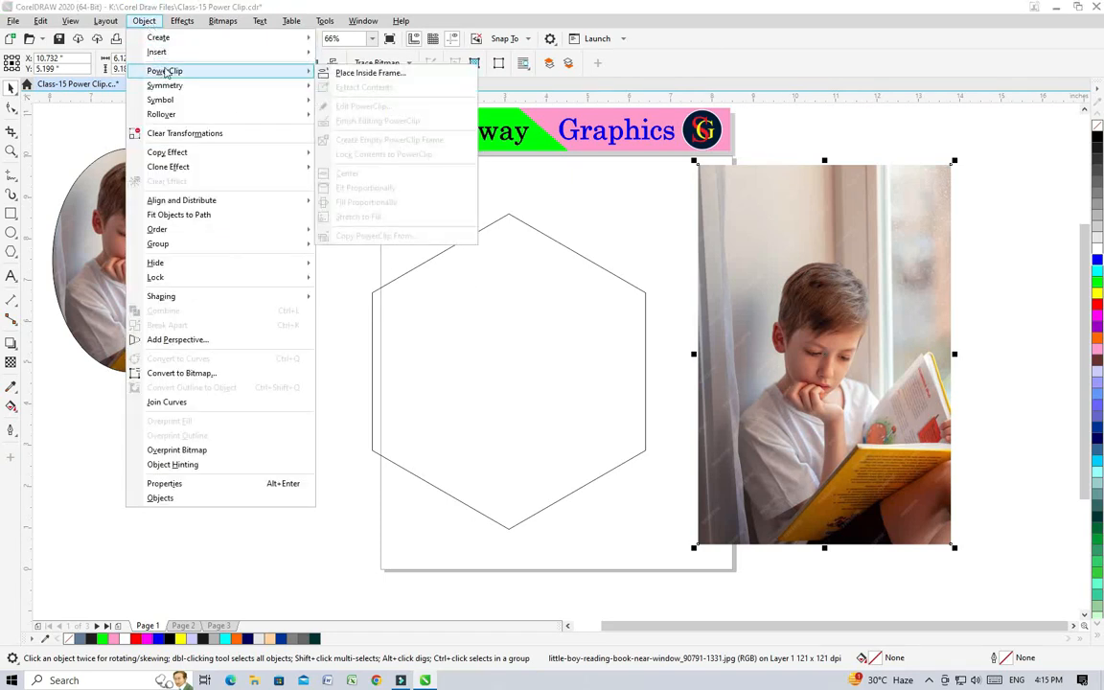
left_click(364, 74)
left_click(459, 377)
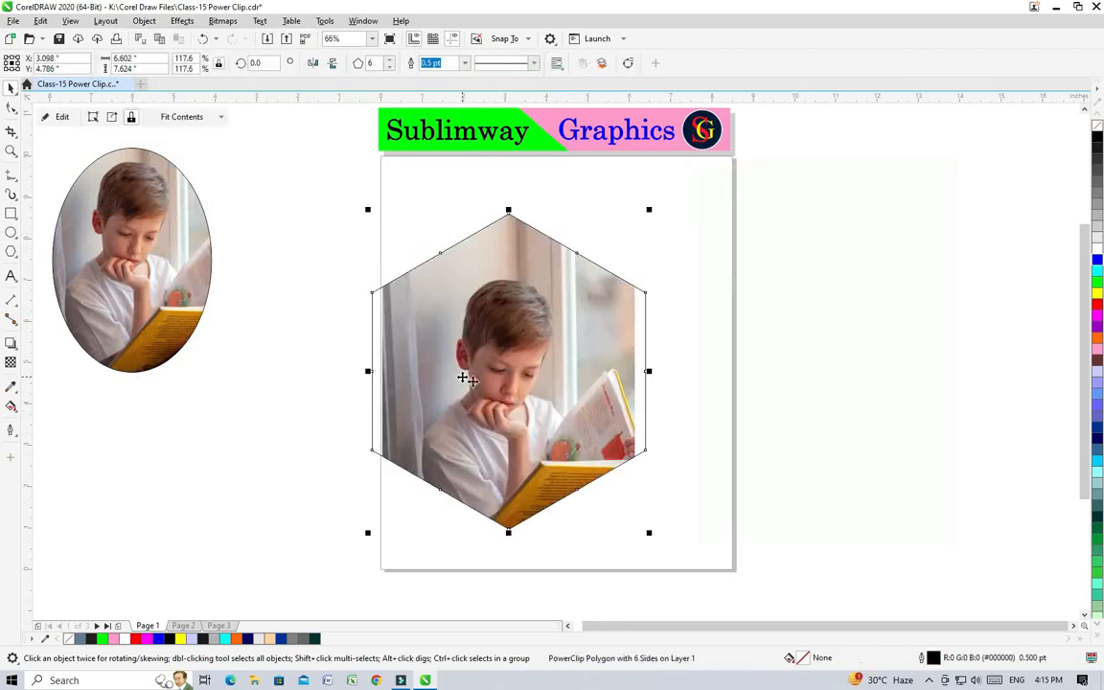
left_click_drag(567, 408, 627, 401)
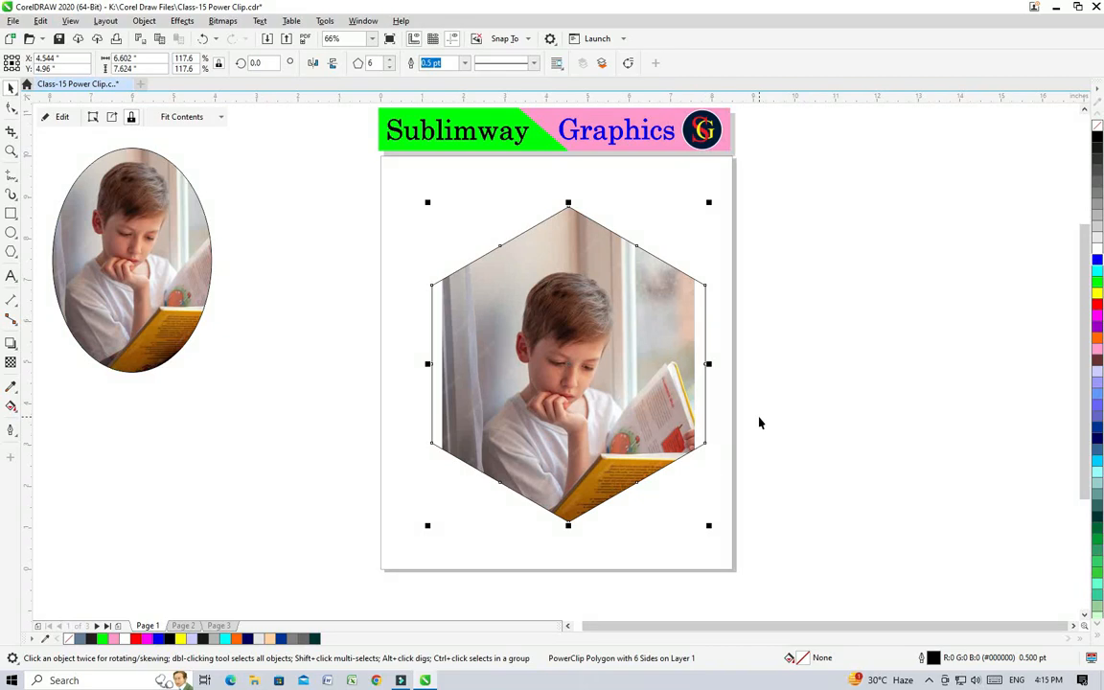
Step: Edit the hexagon's PowerClip contents, enlarge the photo to about 7.1 by 10.6 inches, shift it slightly upward, and finish editing
left_click(62, 118)
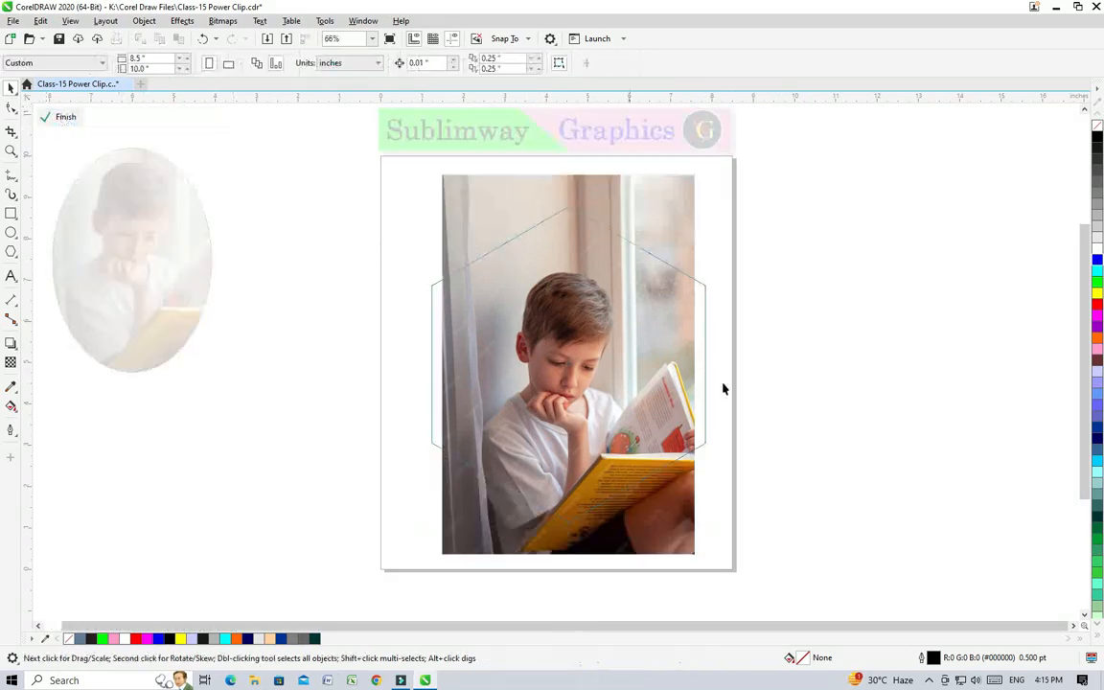
left_click(591, 450)
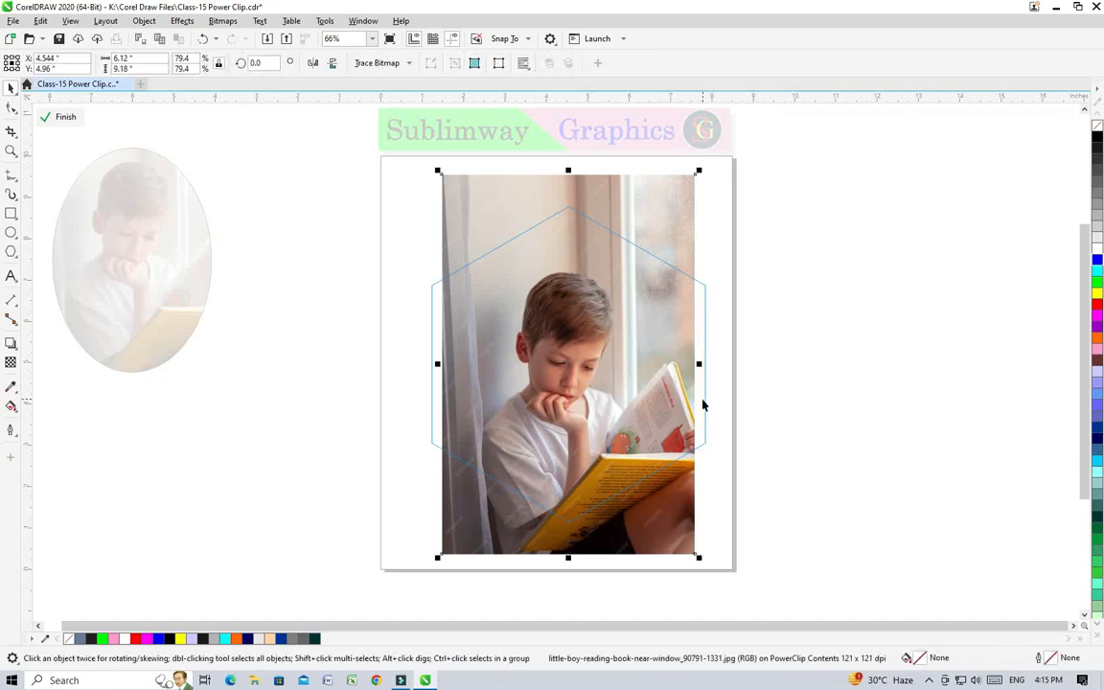
left_click(706, 409)
left_click(639, 371)
left_click_drag(699, 557, 755, 592)
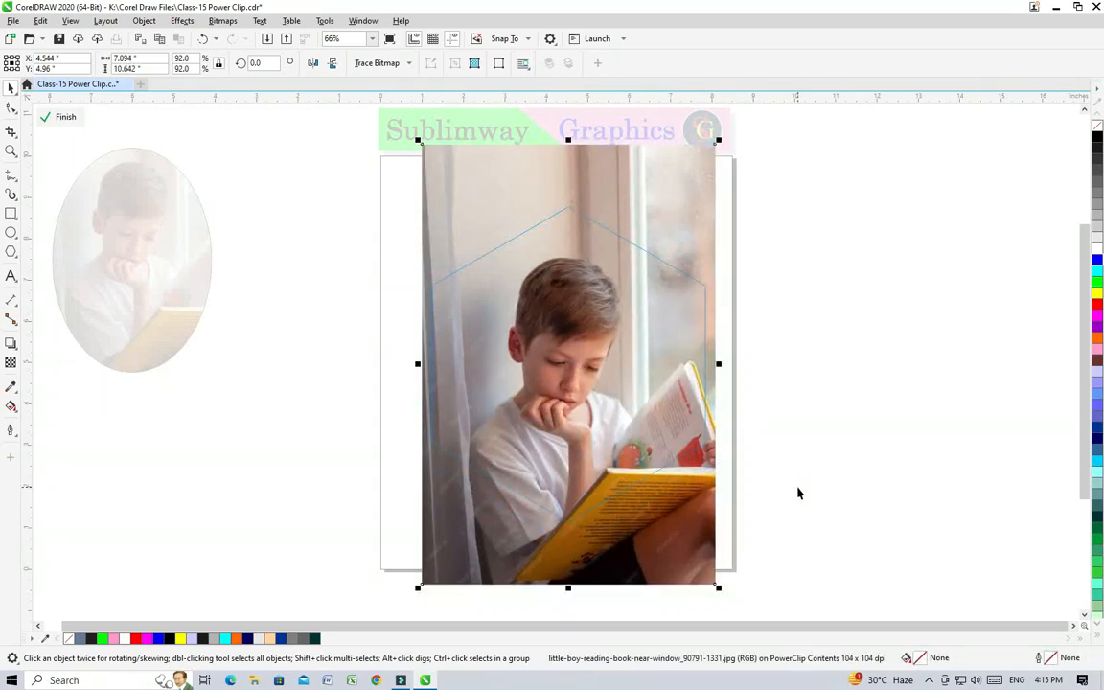
left_click_drag(528, 319, 525, 299)
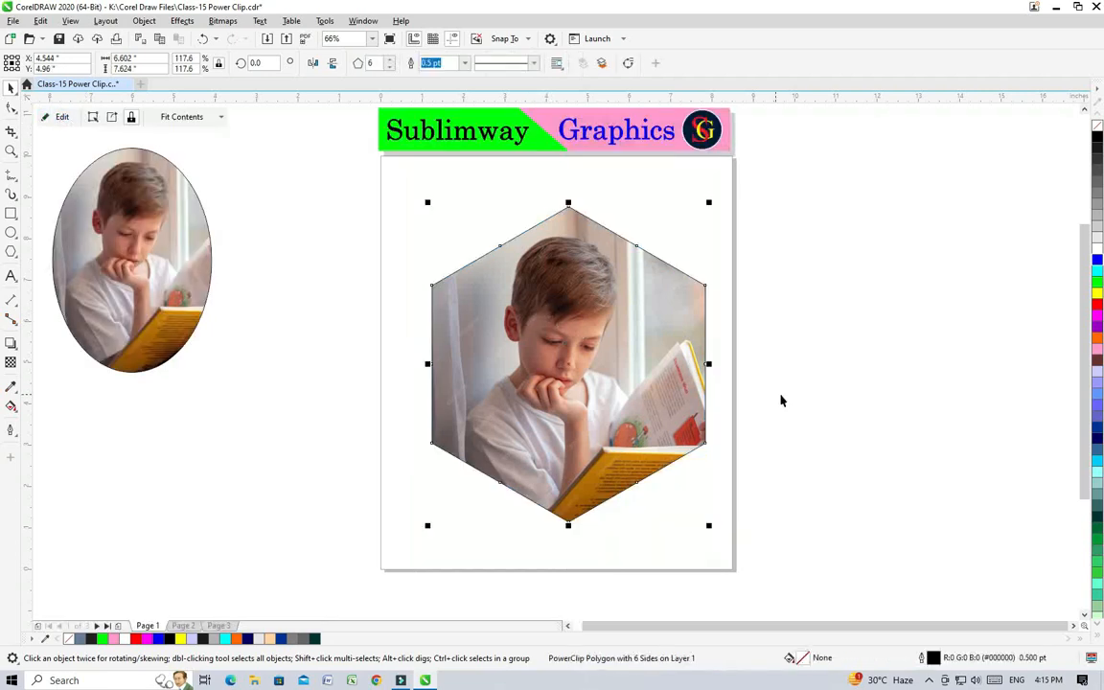
left_click(886, 422)
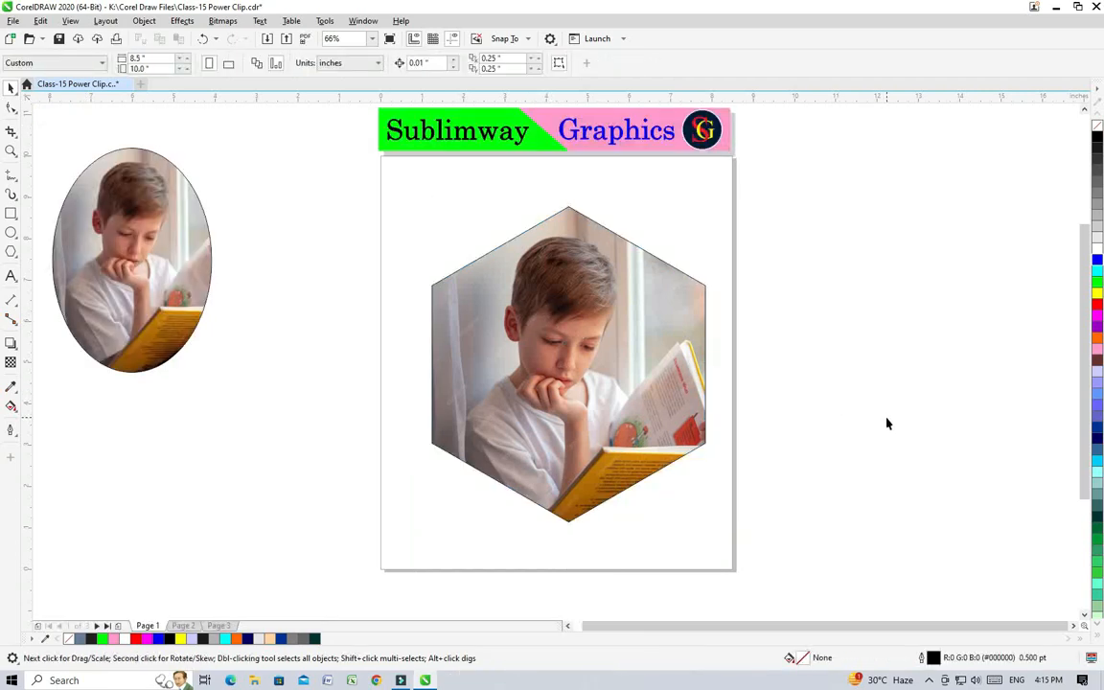
Step: Unlock the hexagon's PowerClip contents and move the frame independently of the photo, ending slightly up and right
left_click(456, 294)
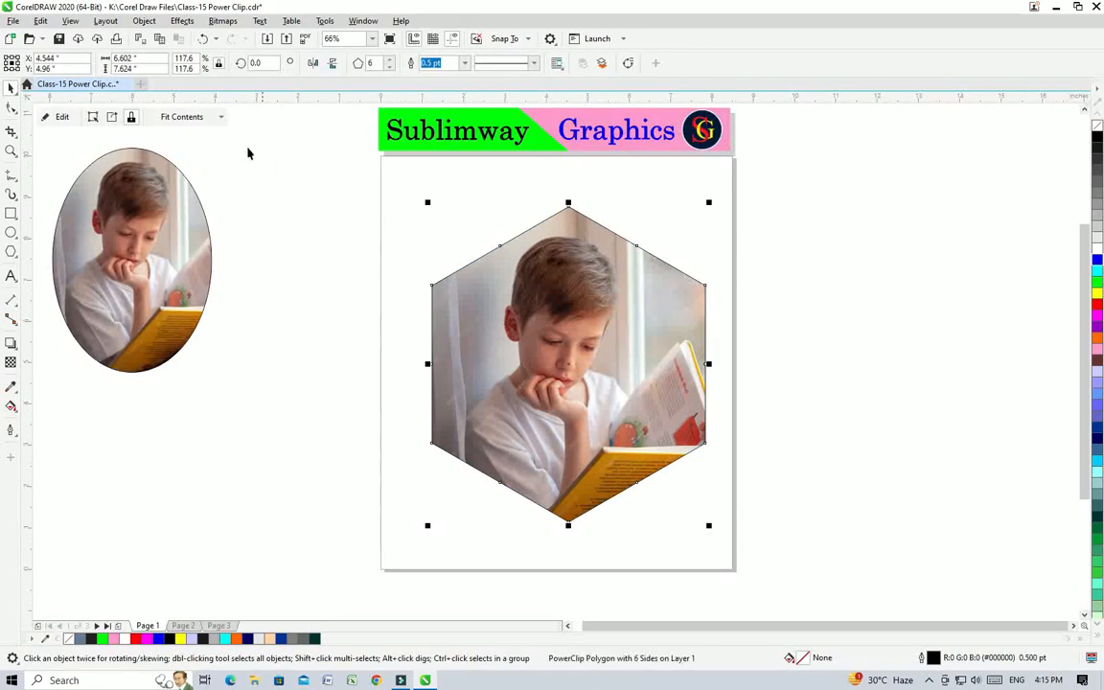
left_click(131, 117)
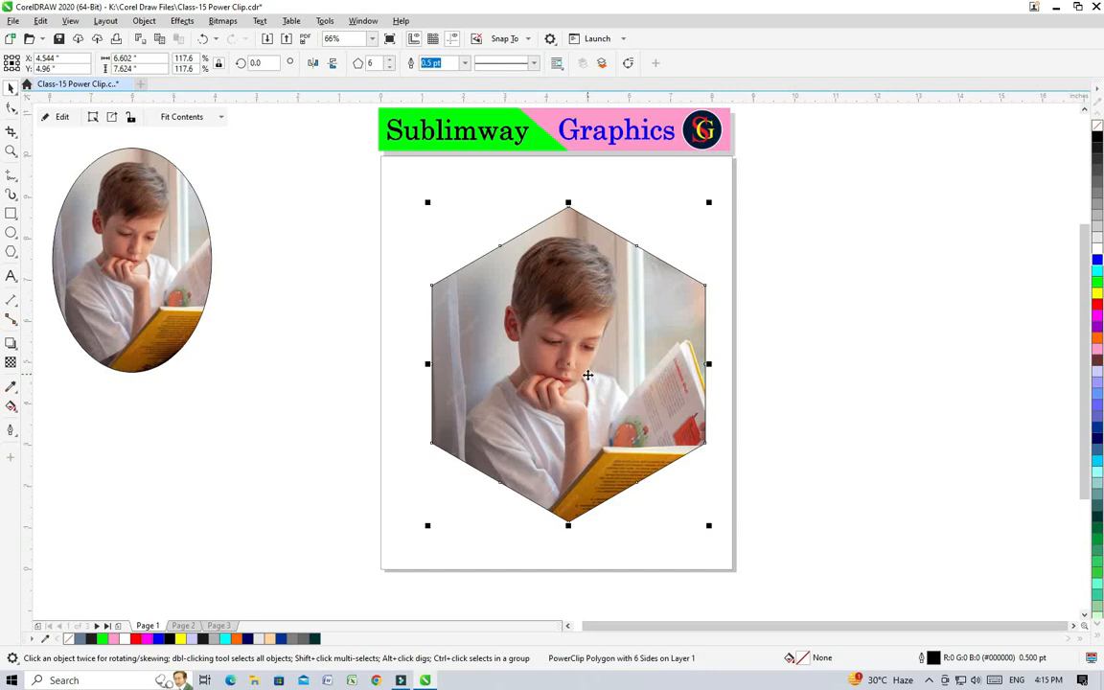
left_click_drag(530, 331, 638, 338)
left_click_drag(654, 386, 613, 383)
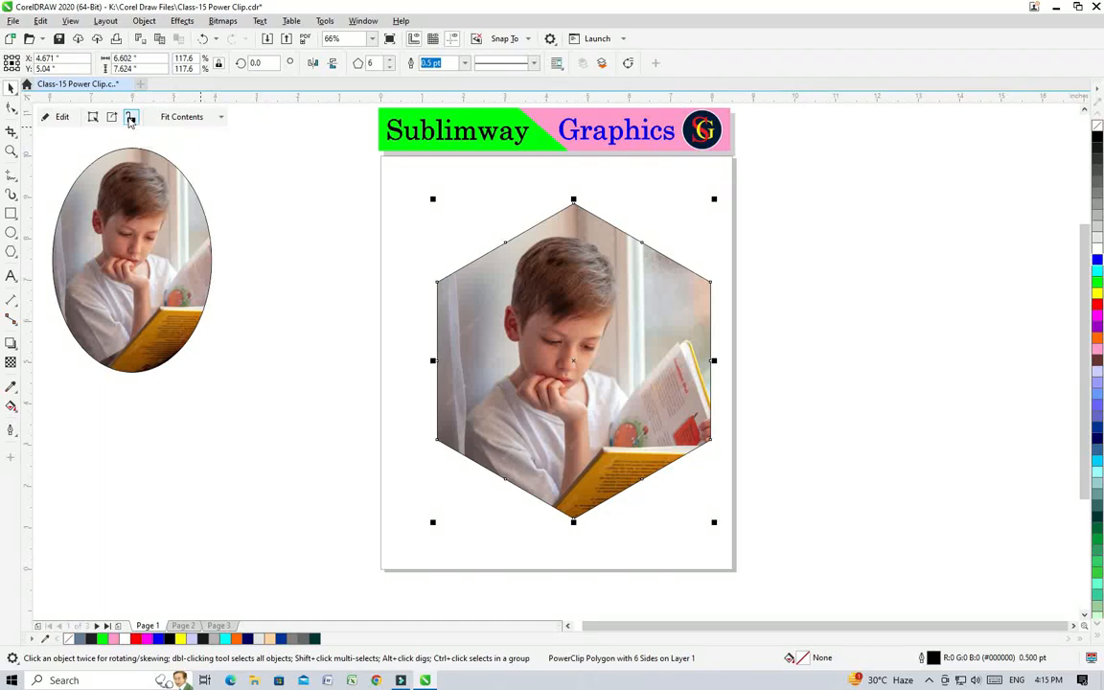
Step: Lock the contents to the hexagon again and move the frame together with its photo slightly left of the page's center
left_click_drag(572, 343, 678, 345)
left_click_drag(788, 356, 654, 356)
left_click_drag(574, 337, 623, 334)
left_click_drag(551, 310, 519, 311)
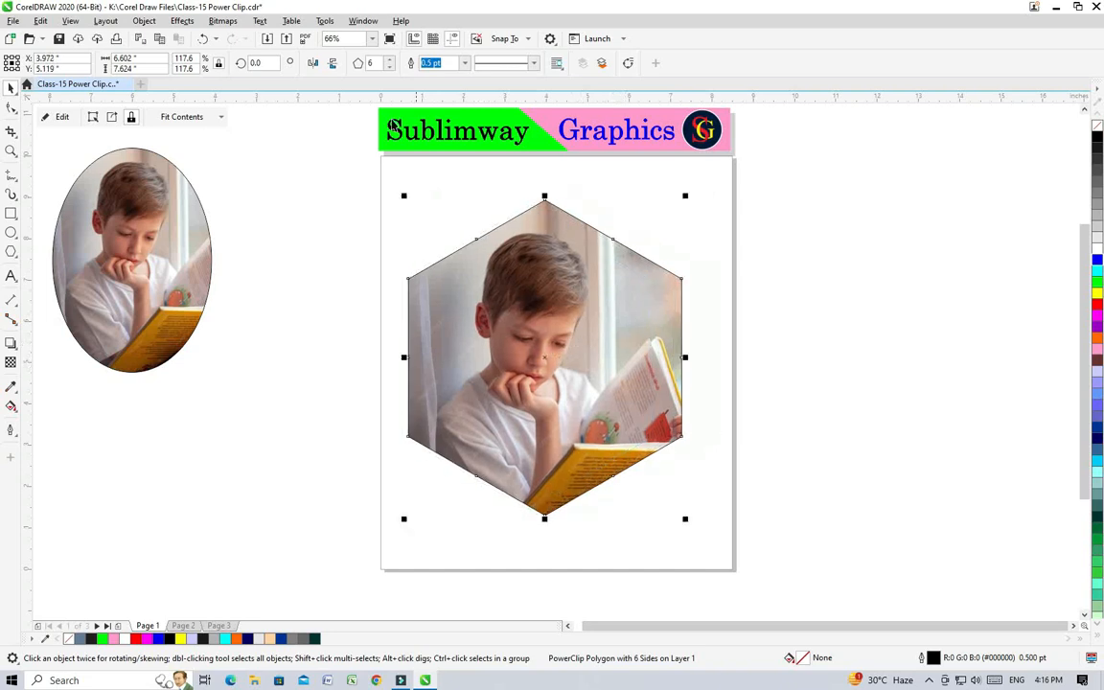
Step: Center the photo within the hexagon frame and fit it proportionally
left_click(222, 118)
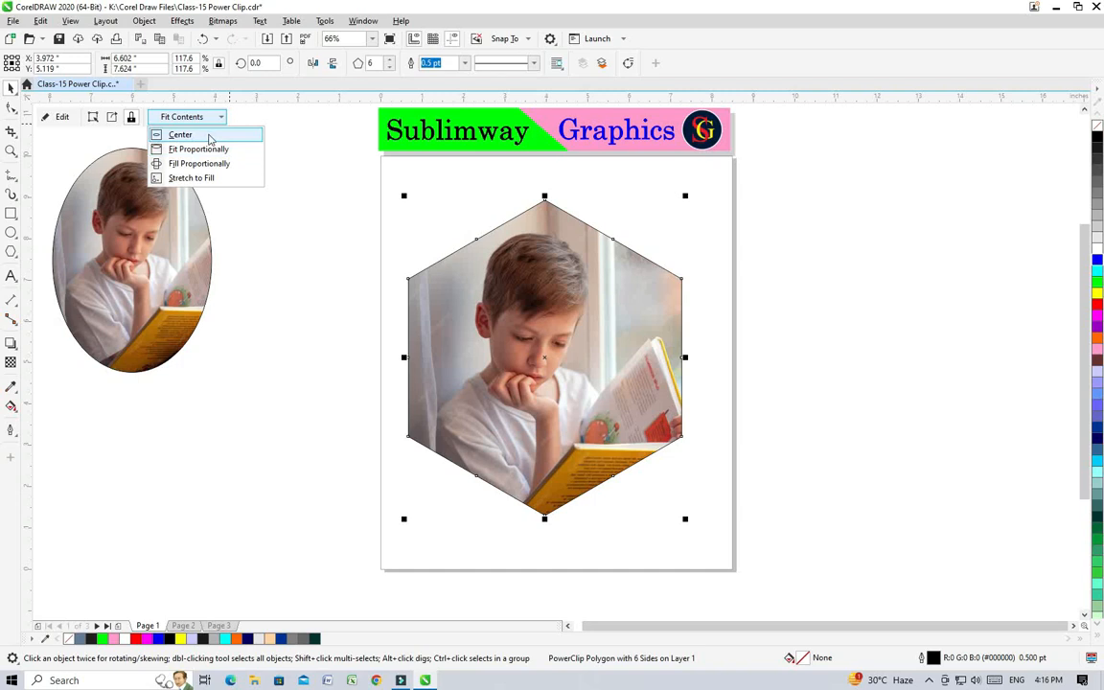
left_click(209, 137)
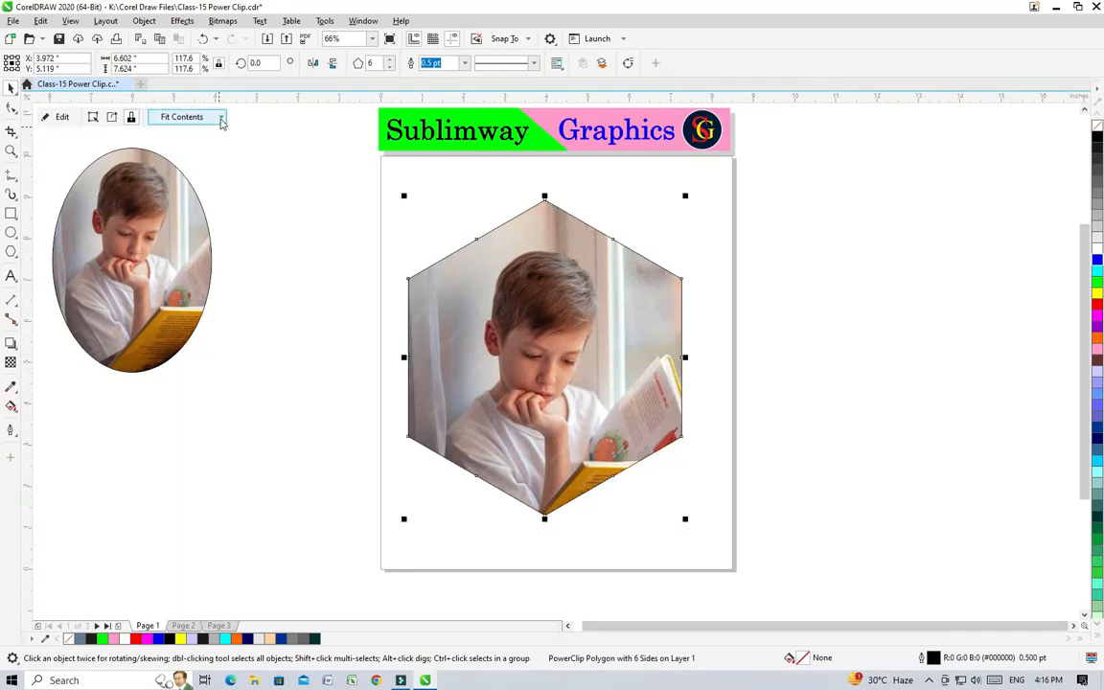
left_click(221, 117)
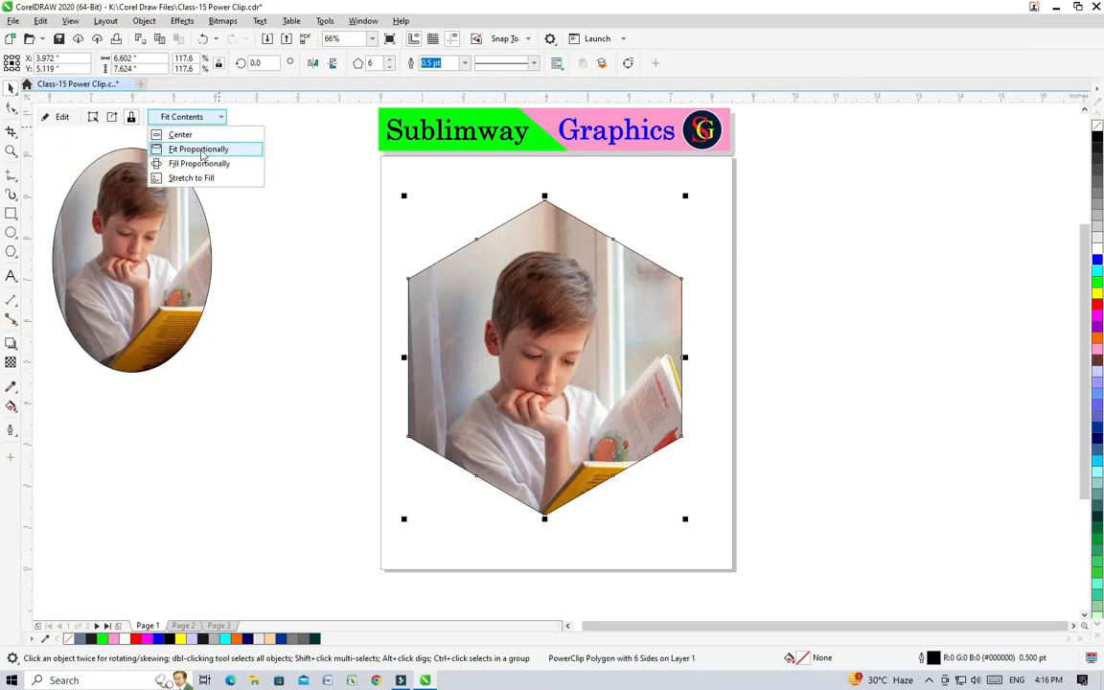
left_click(199, 150)
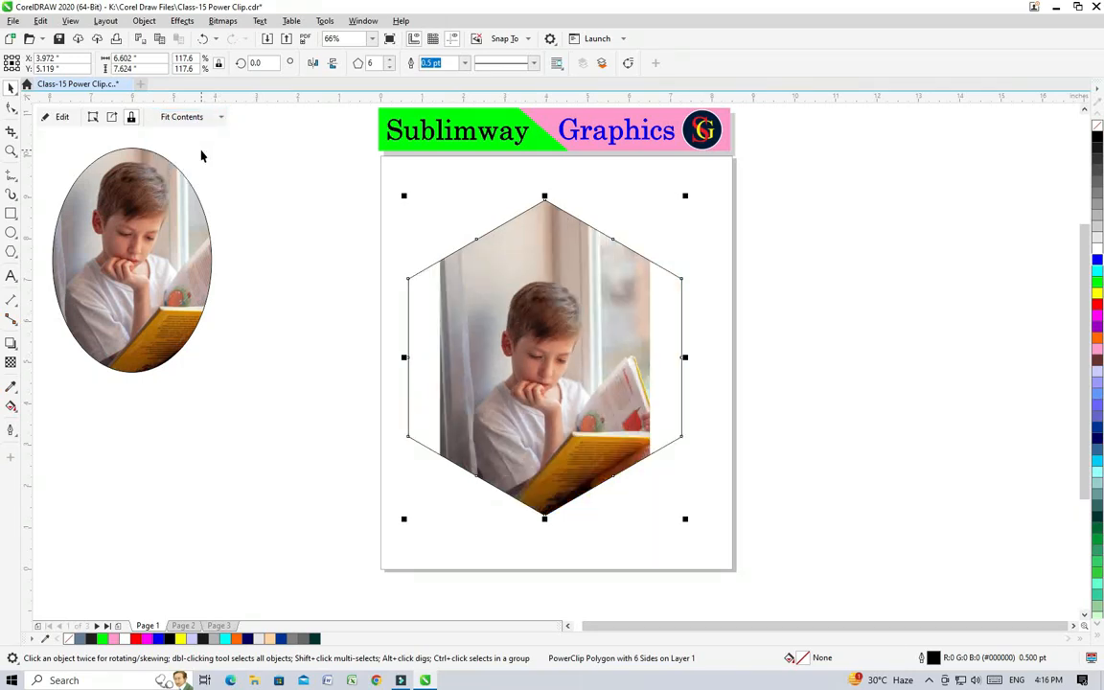
Step: Try Fill Proportionally and Stretch to Fill on the hexagon's photo, and undo both fitting changes
left_click(219, 117)
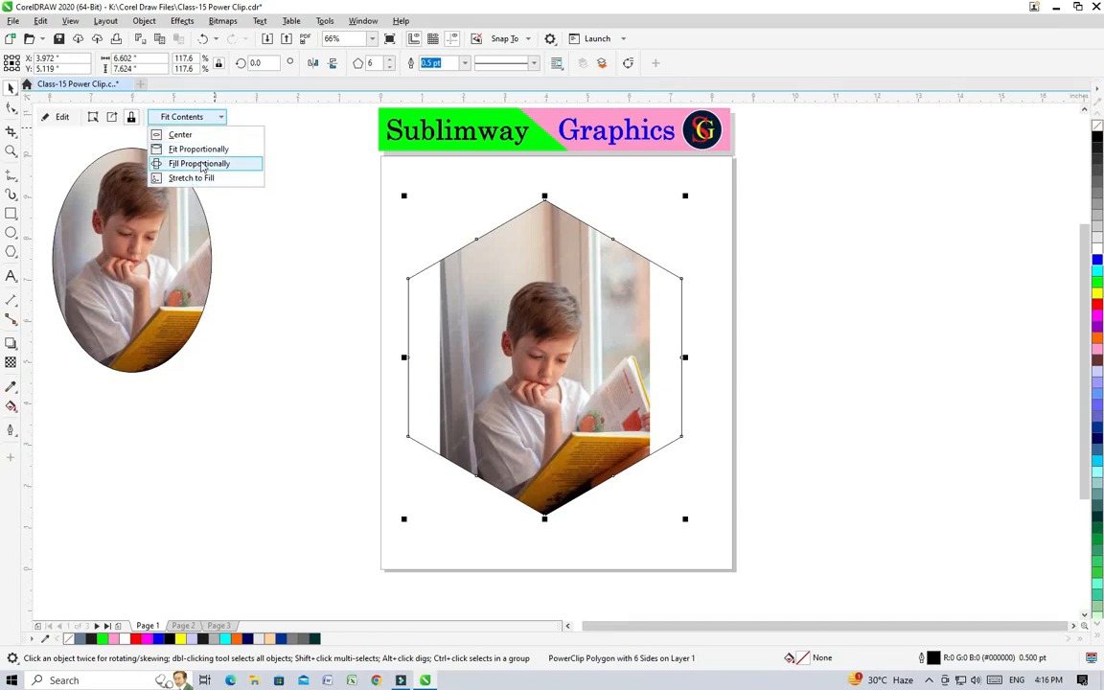
left_click(202, 165)
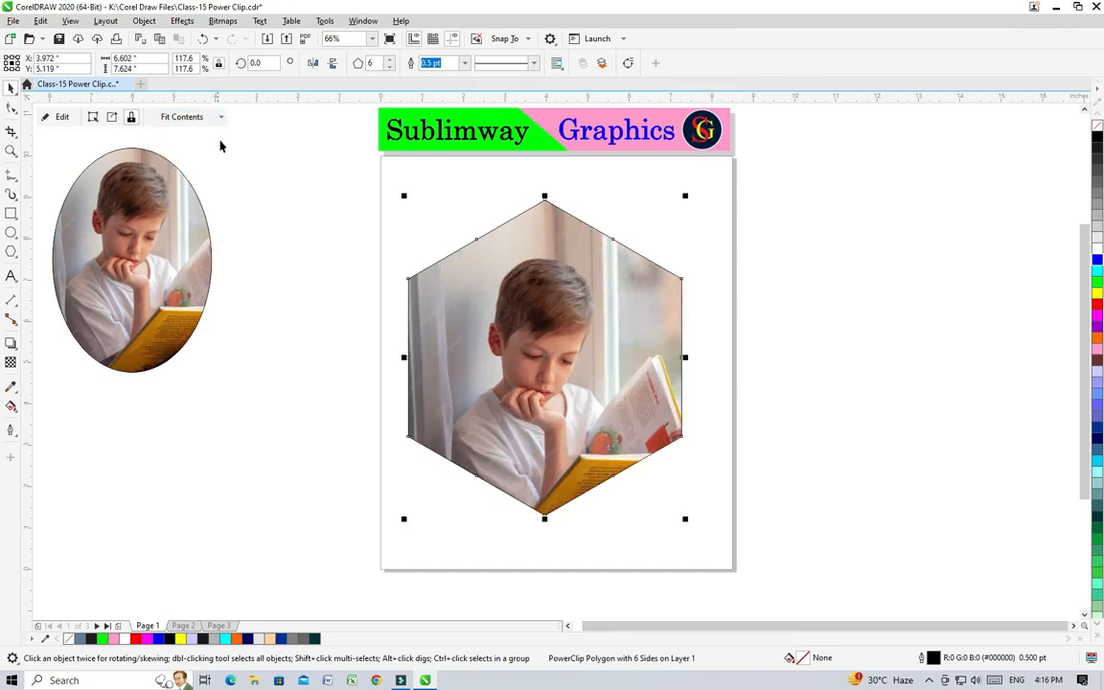
left_click(217, 116)
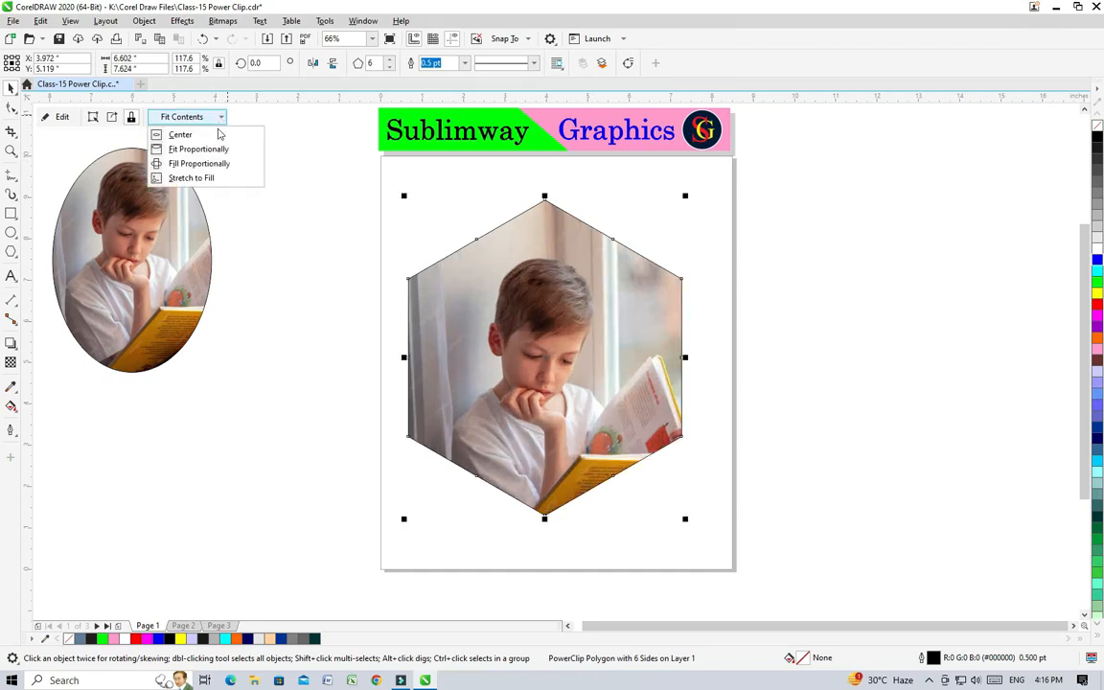
left_click(199, 179)
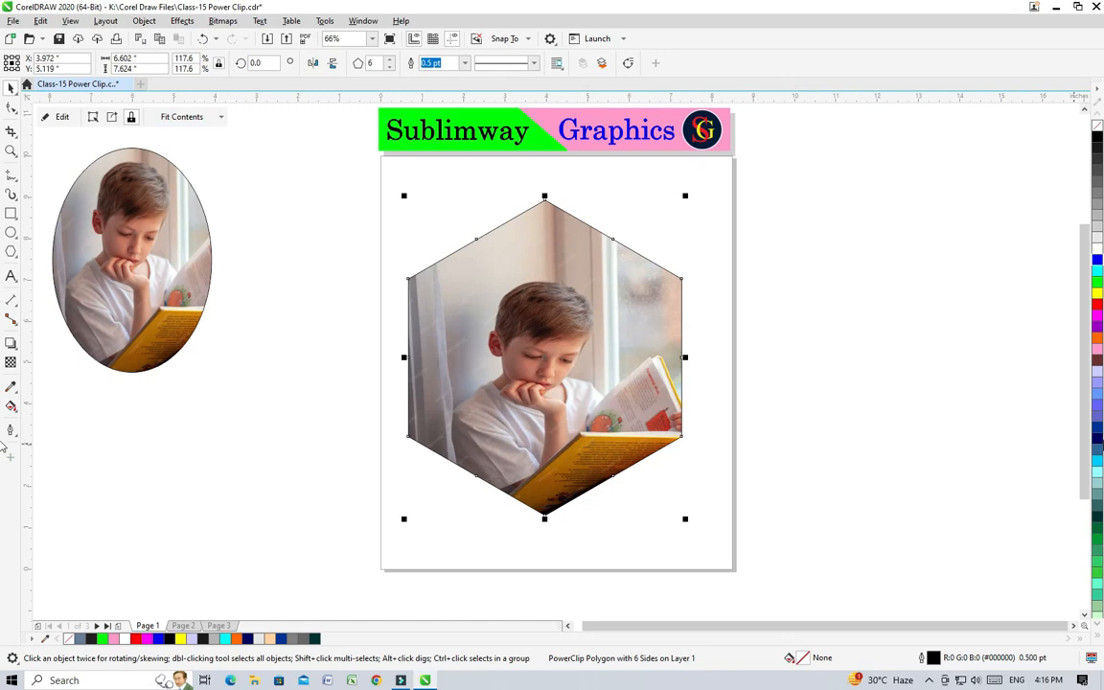
key("ctrl+z")
key("ctrl+z")
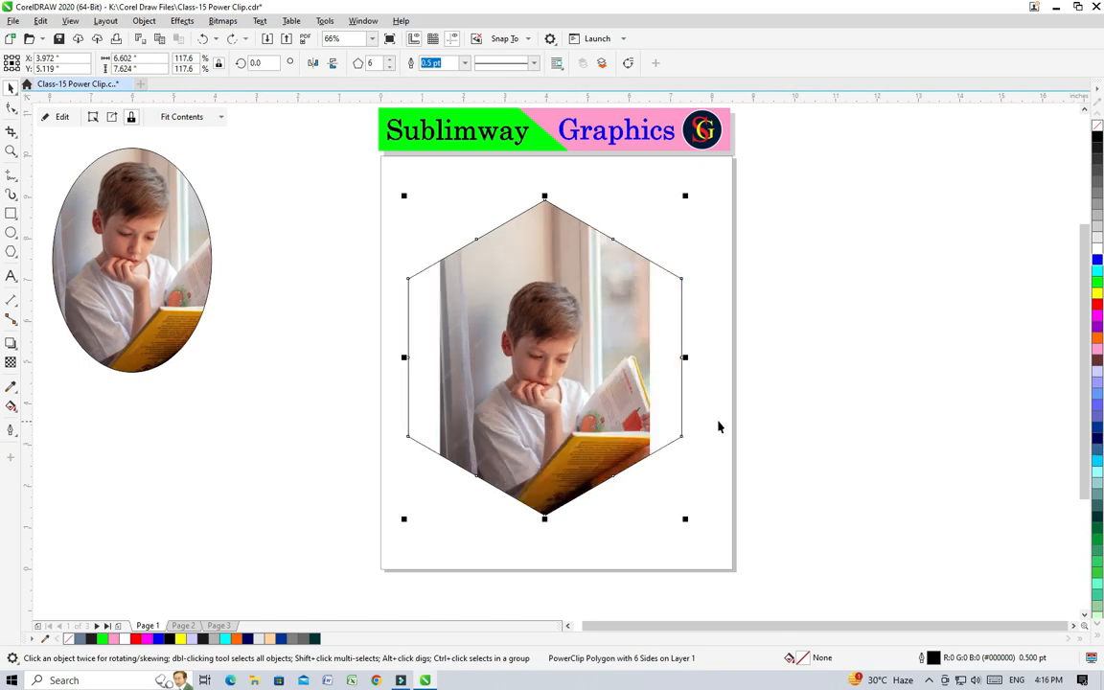
Step: Delete the clipped hexagon from the page and shift the clipped oval slightly down and left
left_click_drag(325, 175, 792, 578)
key("Delete")
left_click_drag(169, 222, 158, 232)
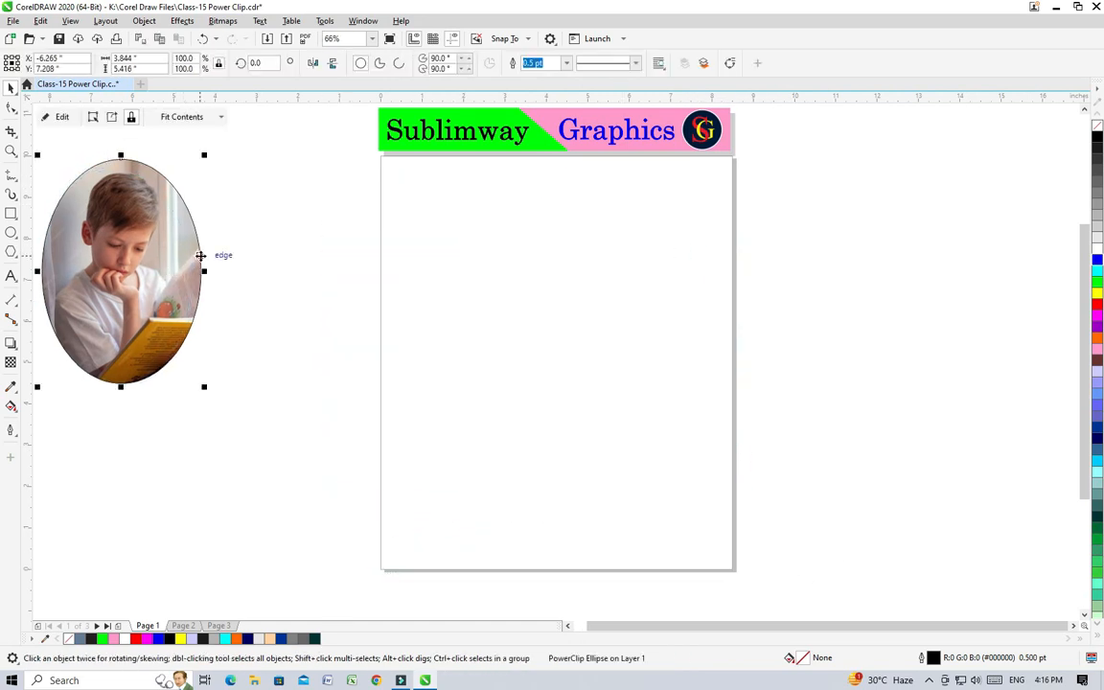
Step: Add the artistic text NATURE in Arial, enlarge it to about 182 pt across the page, and make it bold
left_click(12, 276)
left_click(427, 378)
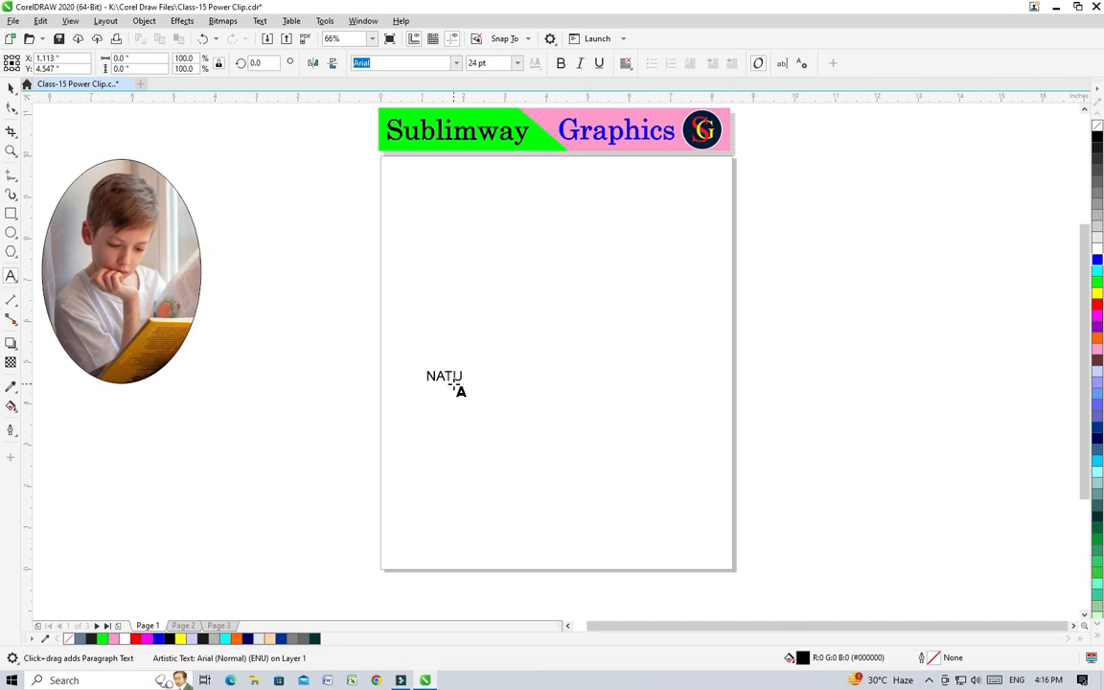
left_click(10, 87)
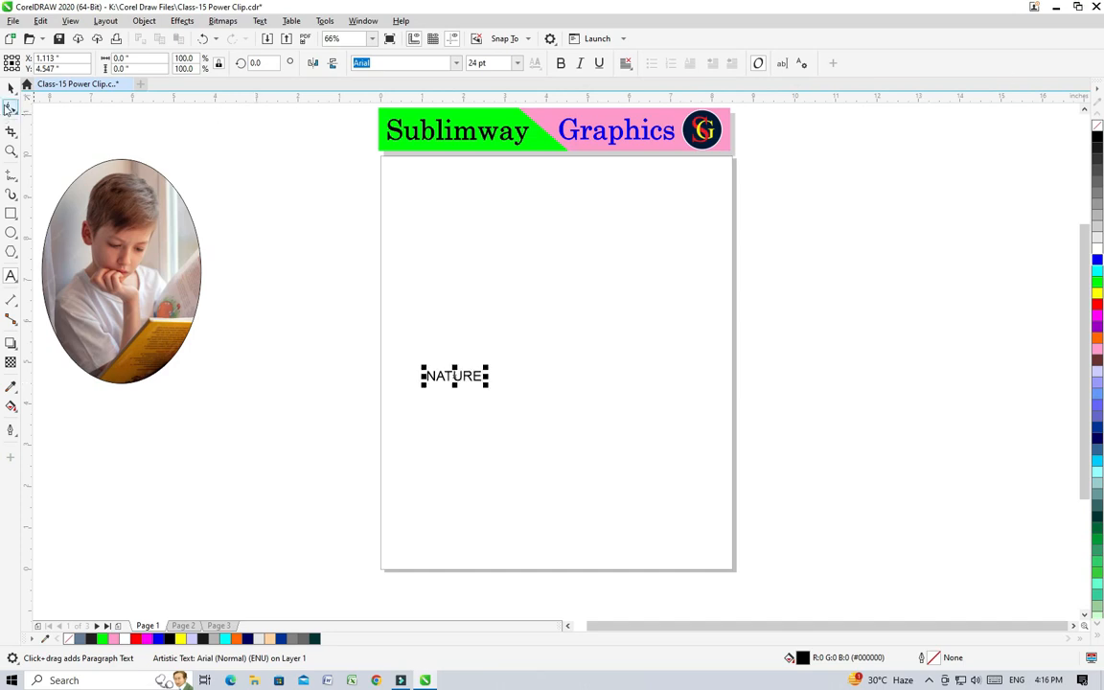
left_click_drag(473, 381, 747, 449)
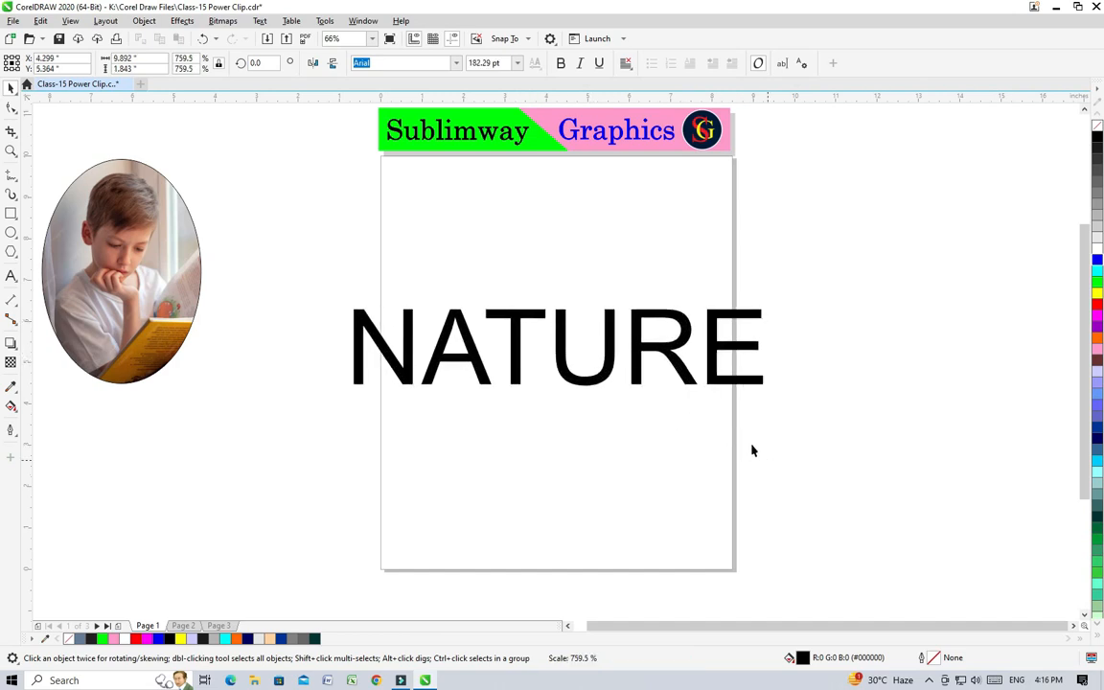
left_click(561, 62)
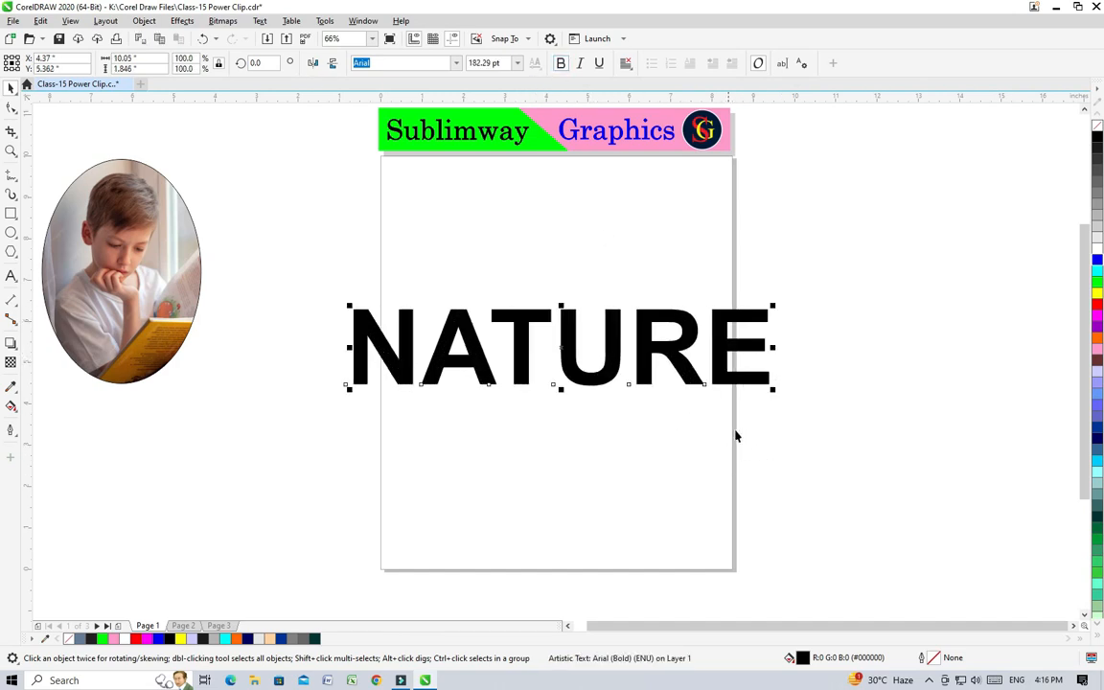
Step: Import Scenery.jpg and place it over the NATURE text at about 12.6 by 7.3 inches
right_click(266, 411)
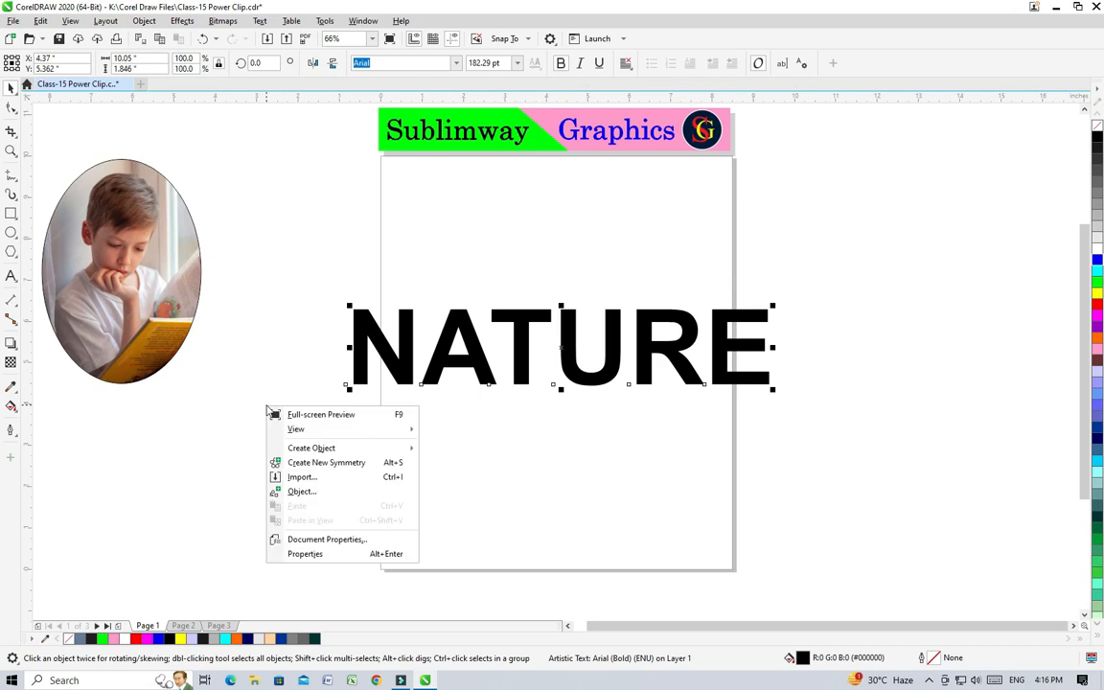
left_click(288, 477)
left_click(373, 225)
left_click(987, 648)
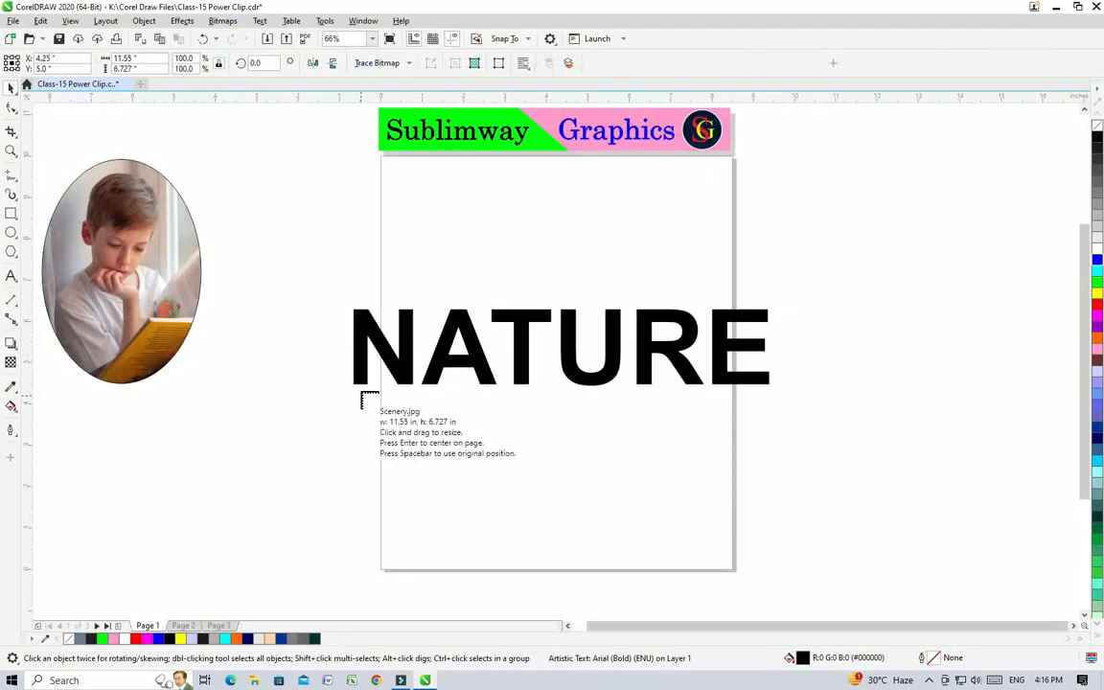
key("Return")
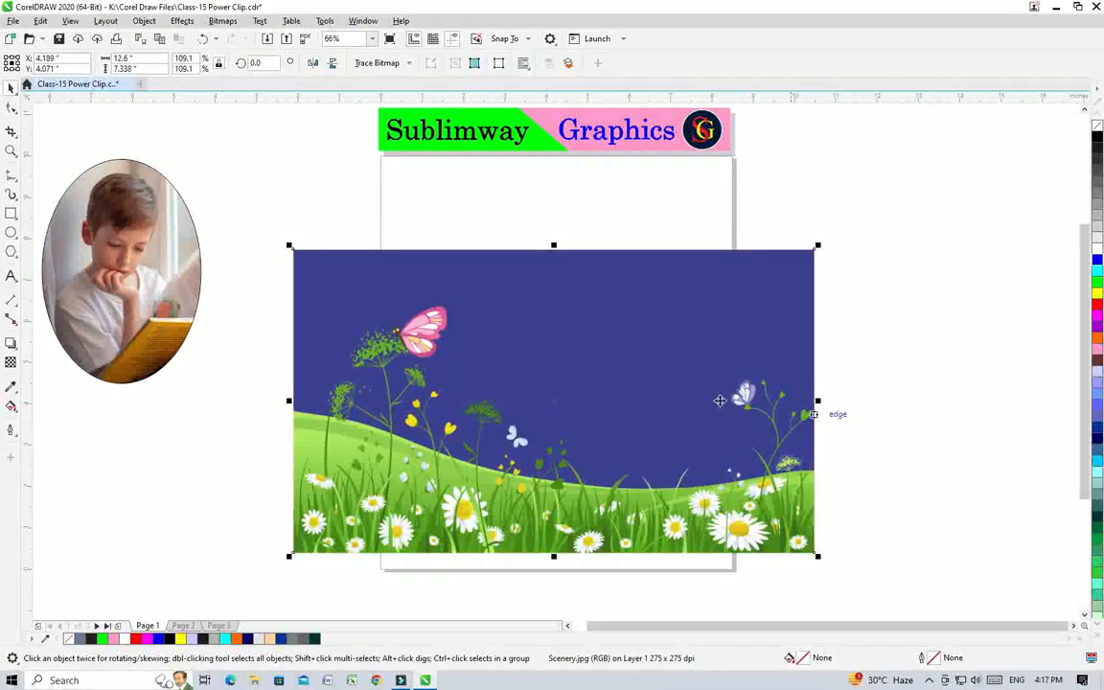
Step: Move the scenery picture aside to uncover the start of NATURE and PowerClip it inside the text
left_click_drag(508, 352, 793, 296)
left_click(144, 21)
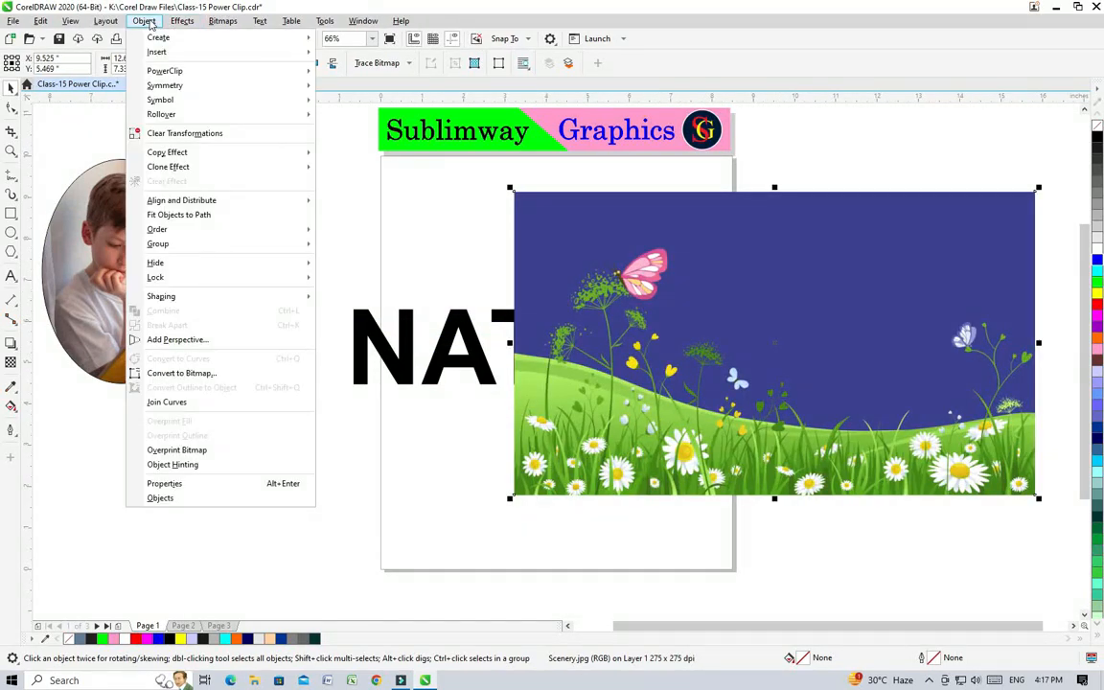
mouse_move(161, 75)
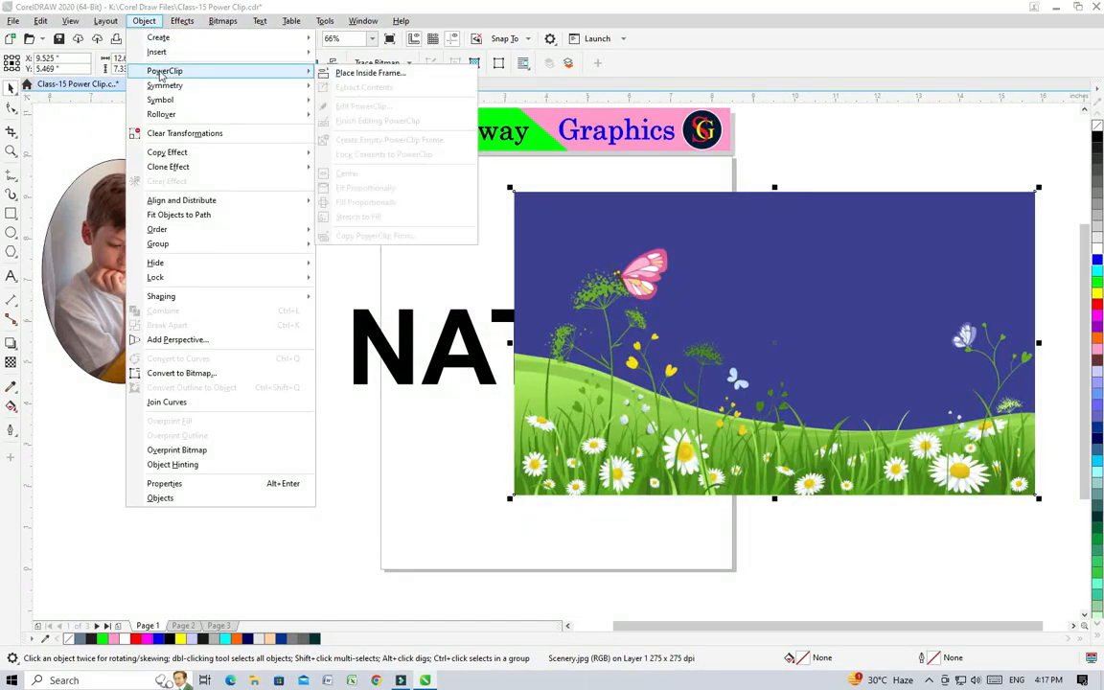
left_click(364, 74)
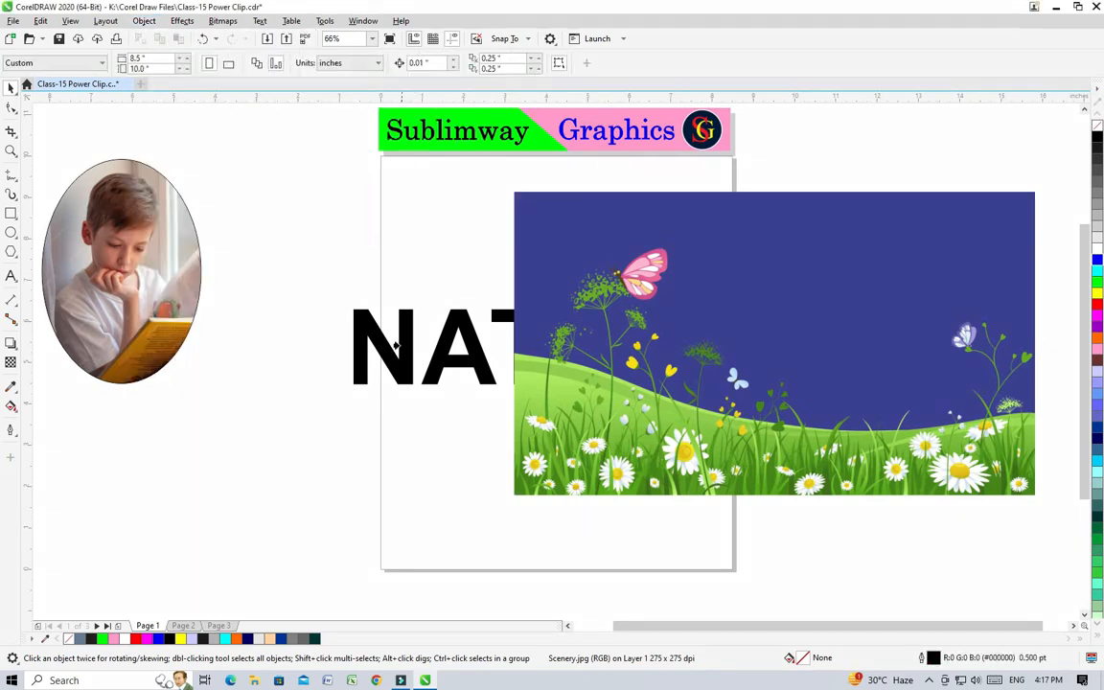
left_click(383, 347)
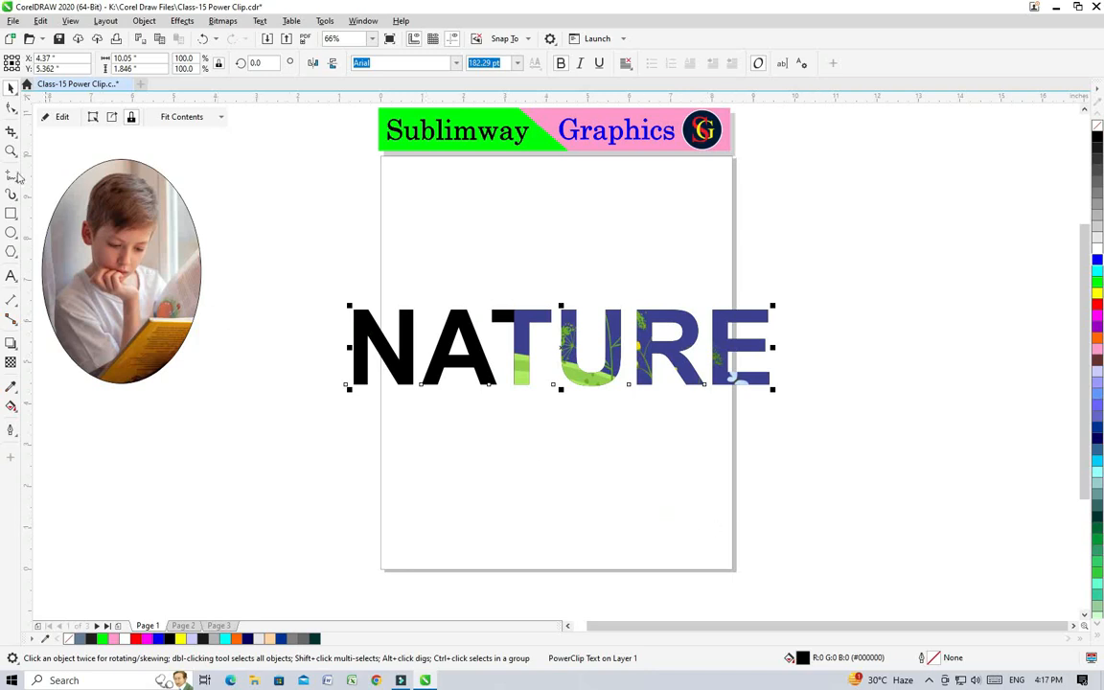
Step: Edit the NATURE PowerClip so the scenery covers every letter, finish editing, and shift the clipped text slightly down
left_click(62, 116)
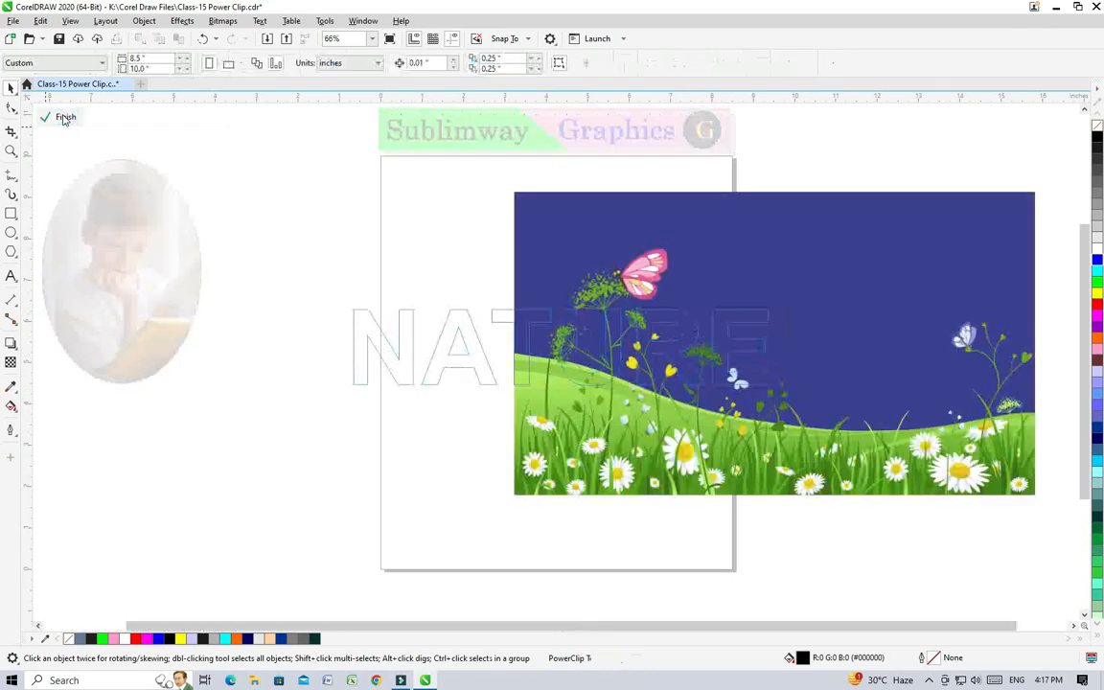
left_click_drag(874, 301, 682, 308)
left_click_drag(777, 288, 750, 226)
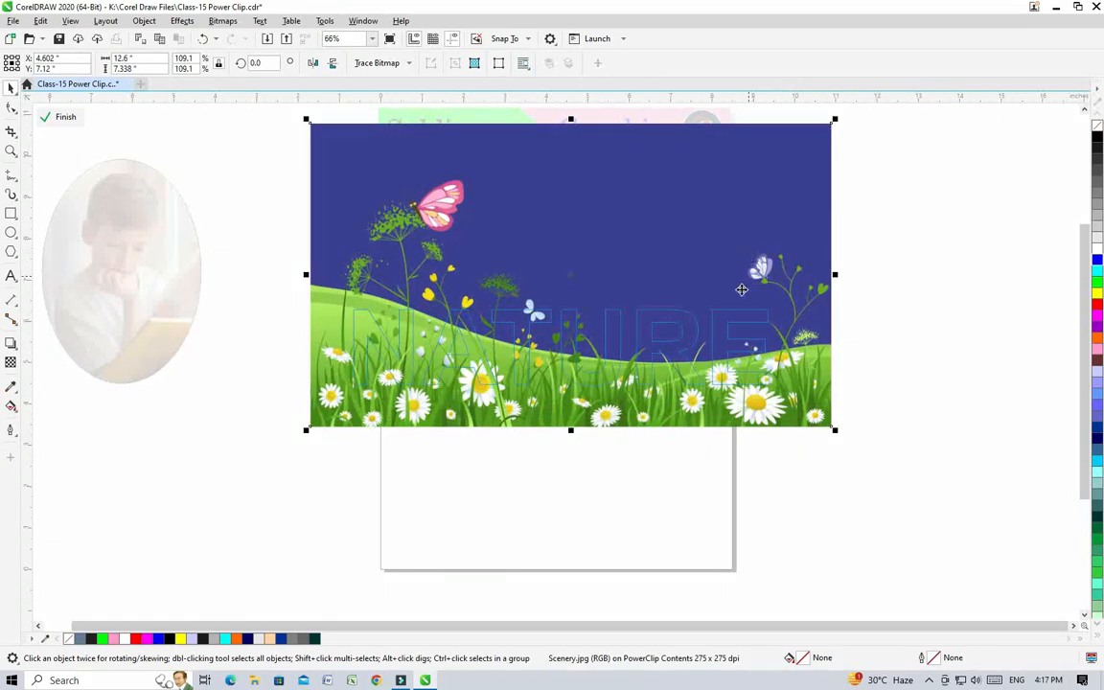
left_click(58, 115)
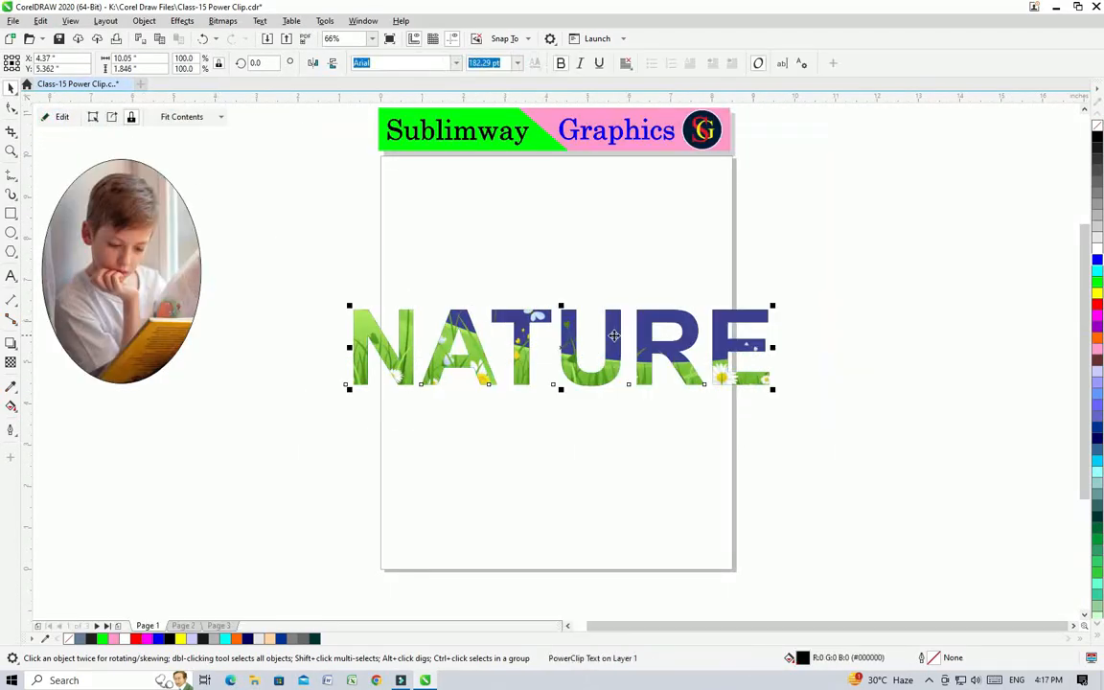
left_click_drag(620, 362, 618, 385)
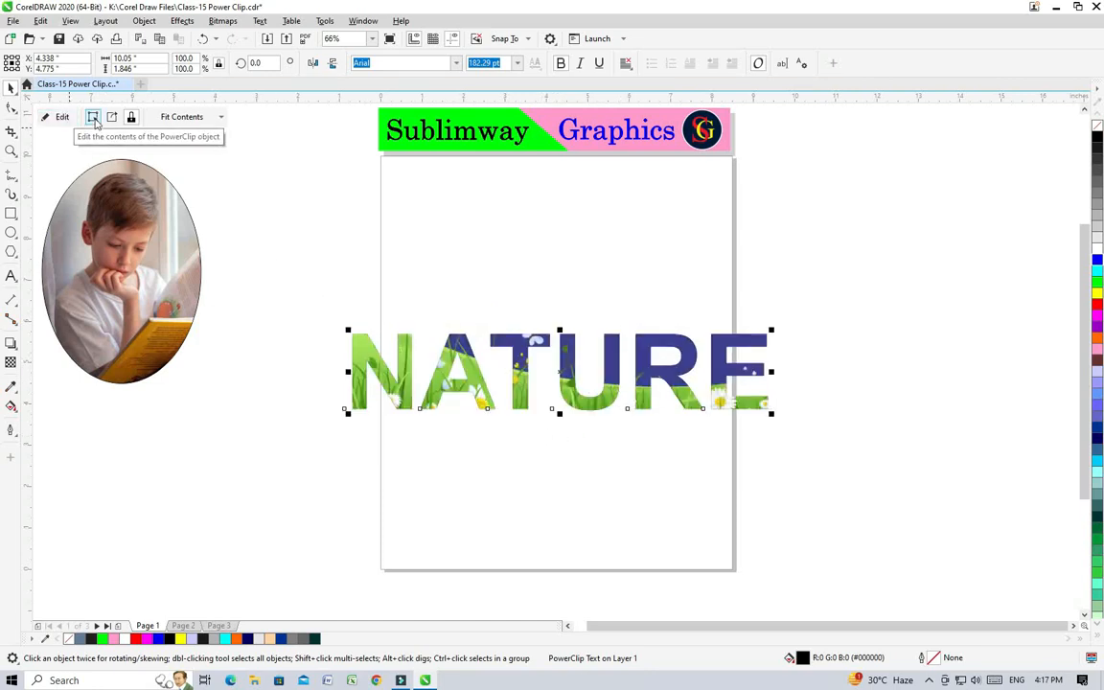
Step: Select the scenery inside the NATURE lettering, shift it down and slightly left, and move the clipped text to the top of the page
left_click(93, 116)
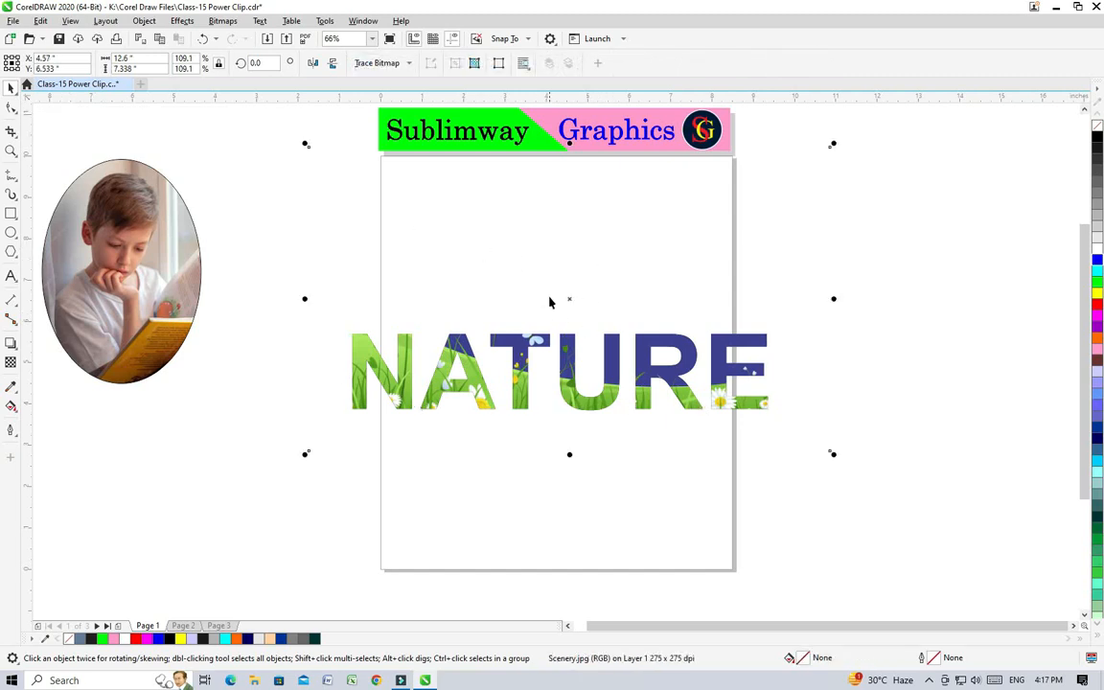
mouse_move(572, 298)
left_mouse_down()
mouse_move(571, 272)
mouse_move(566, 320)
left_mouse_up()
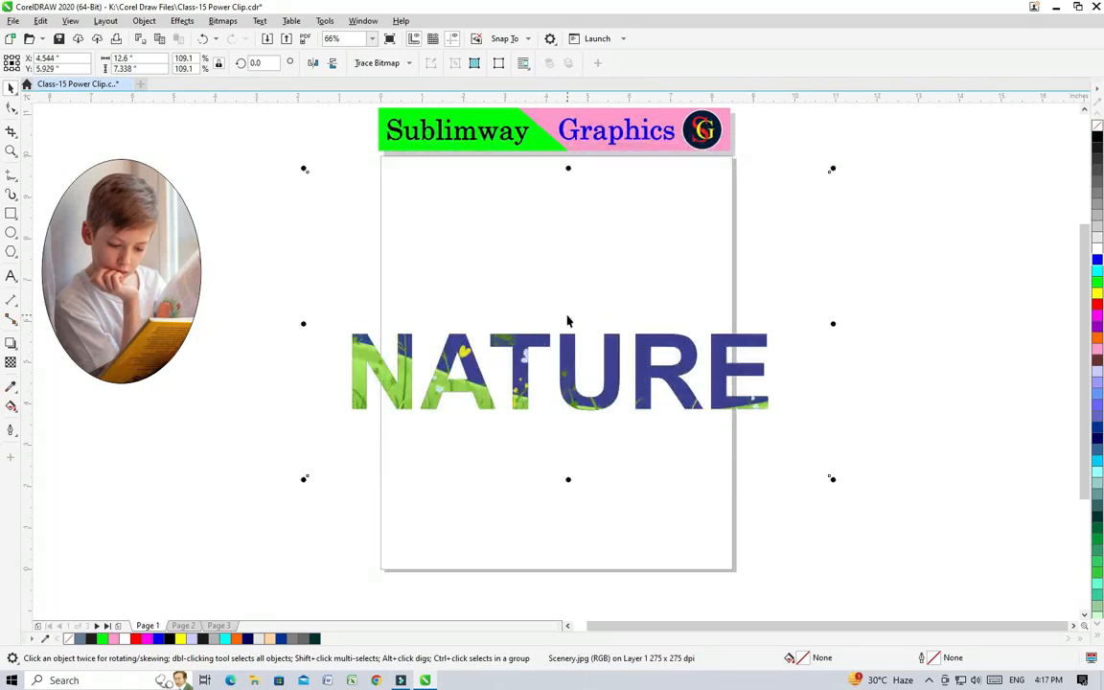
left_click(617, 323)
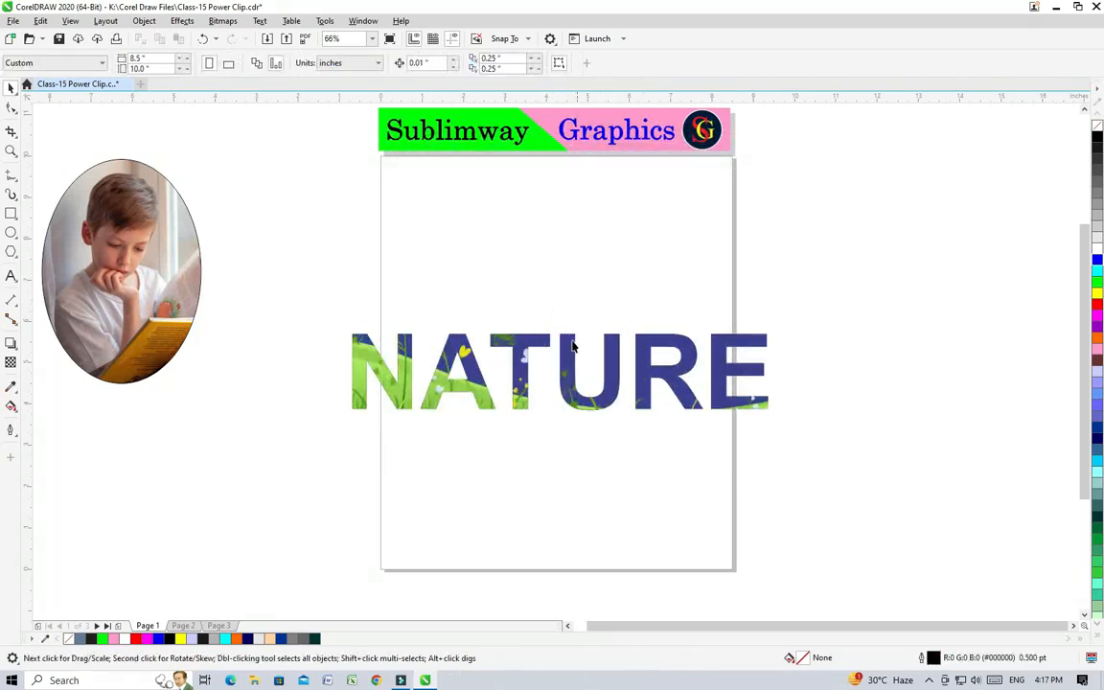
left_click(572, 308)
left_click_drag(569, 300, 551, 330)
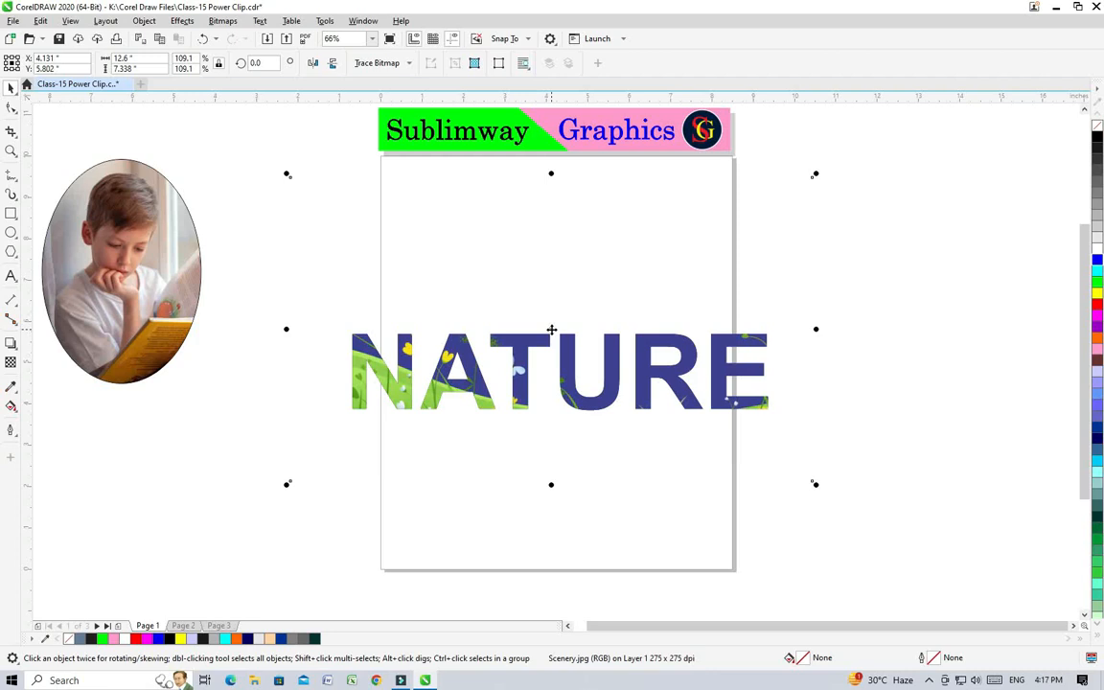
left_click(310, 288)
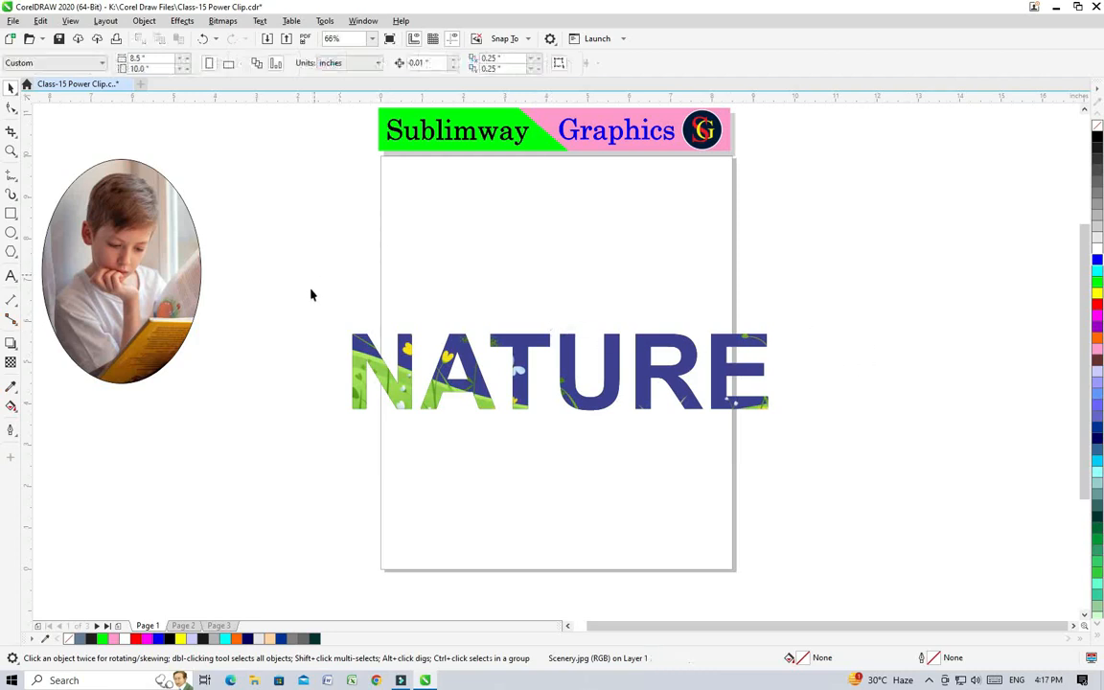
left_click_drag(292, 260, 906, 566)
left_click_drag(564, 362, 564, 229)
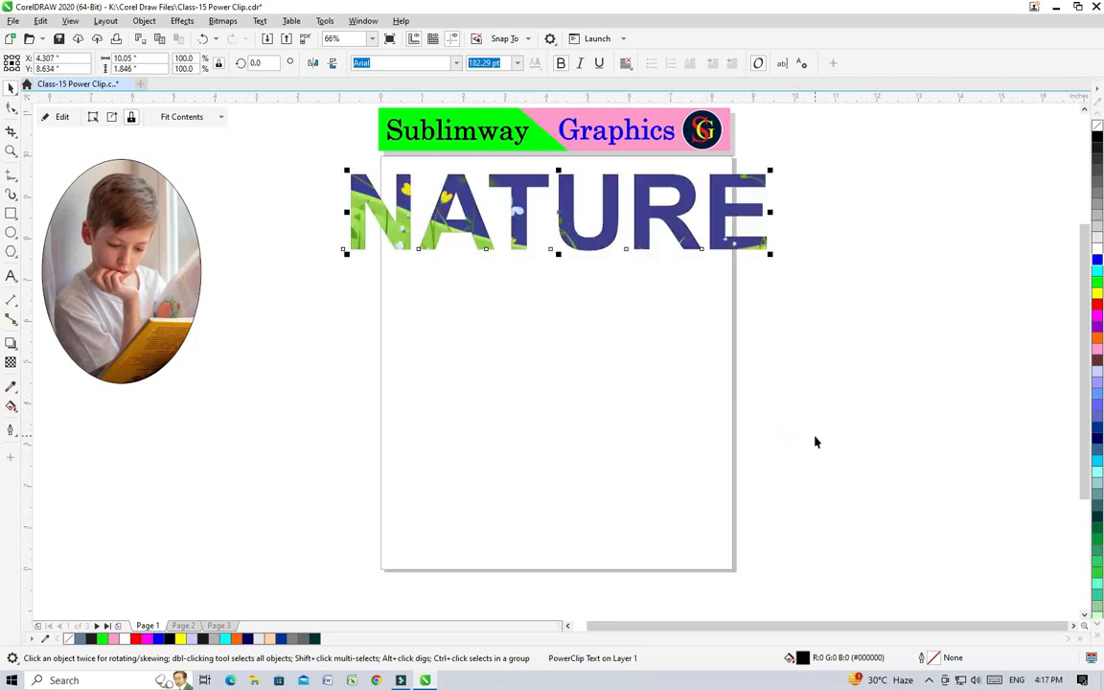
Step: Add the artistic text FLOWERS in 24 pt Arial on the lower part of the page
left_click(11, 276)
left_click(431, 456)
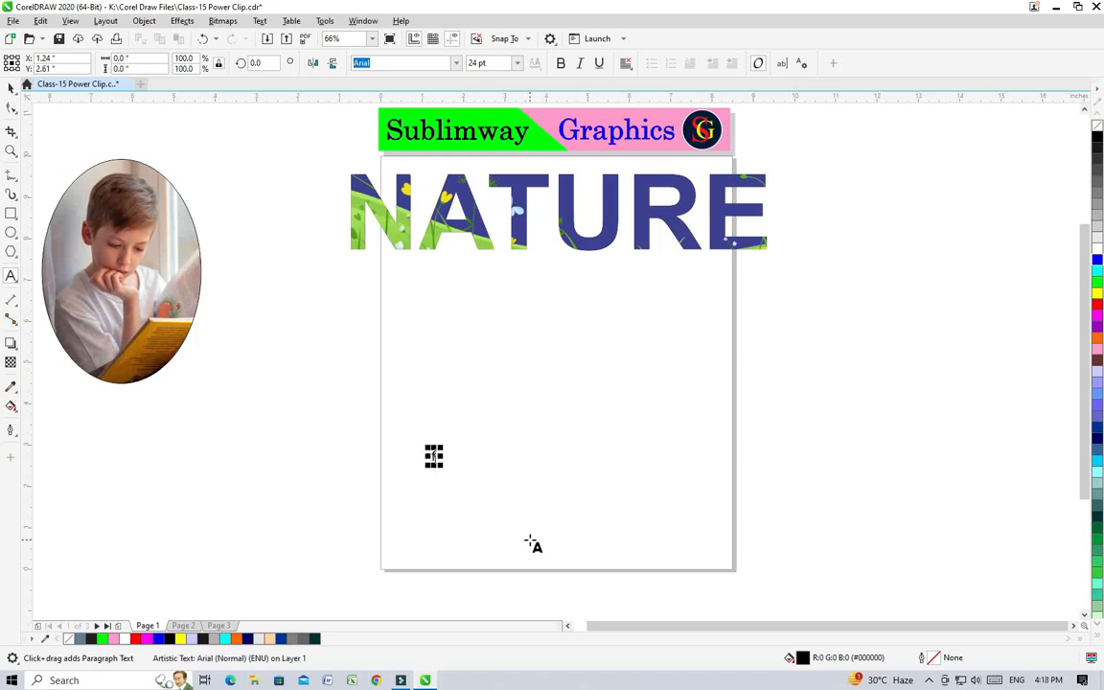
type("FLOW")
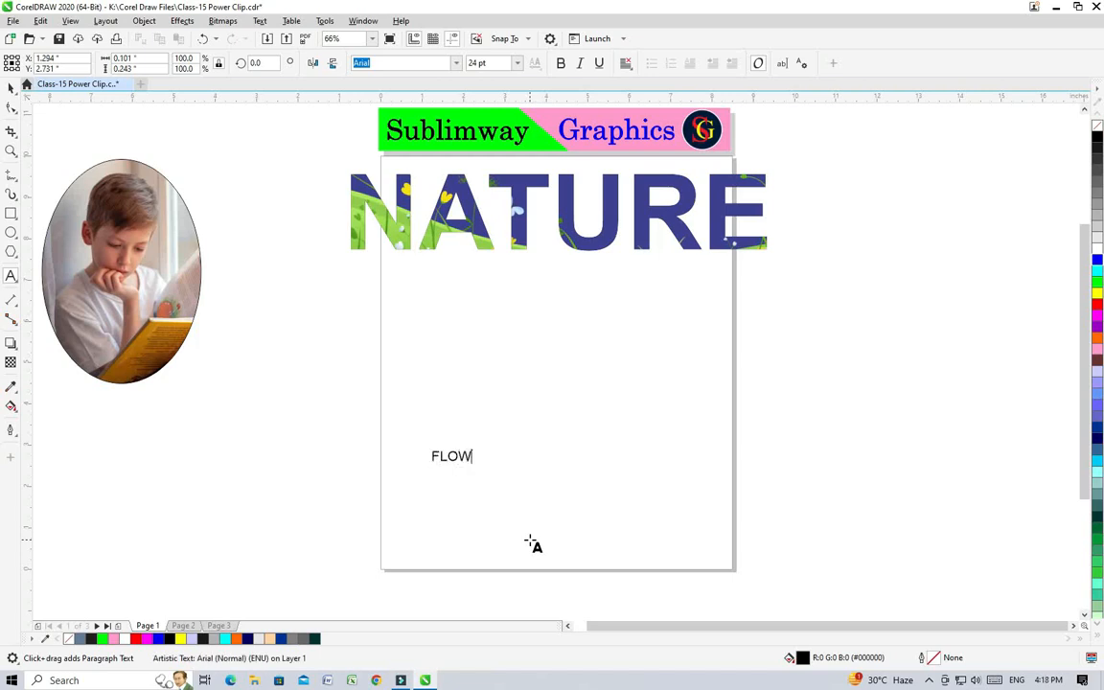
type("R")
key("BackSpace")
type("ERS")
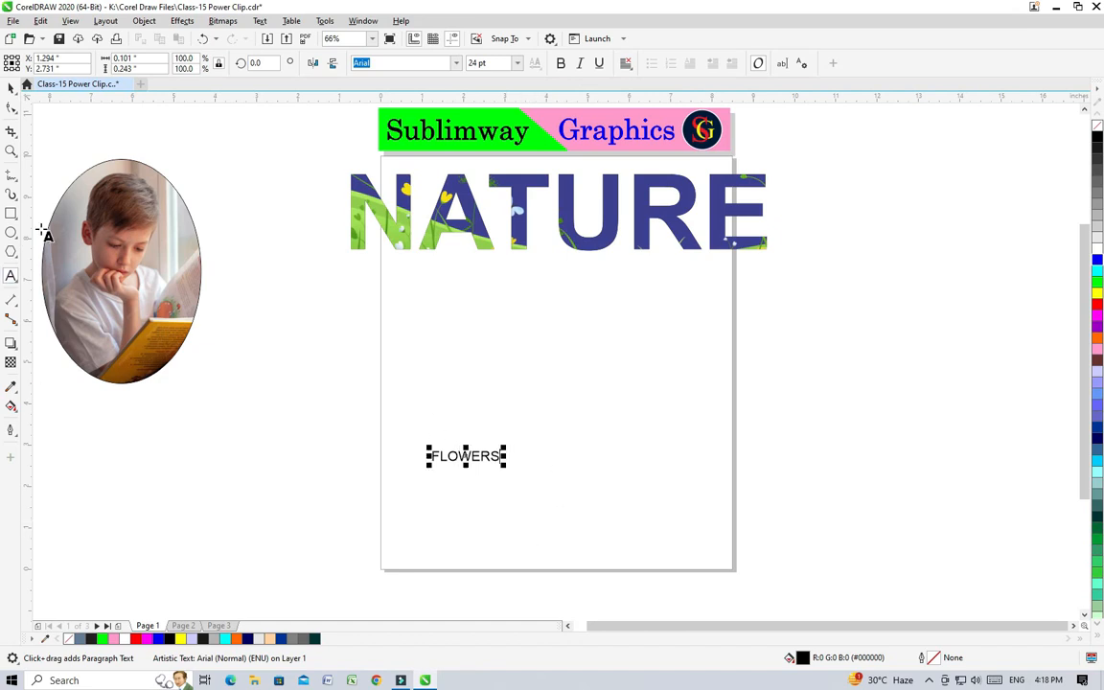
left_click(10, 87)
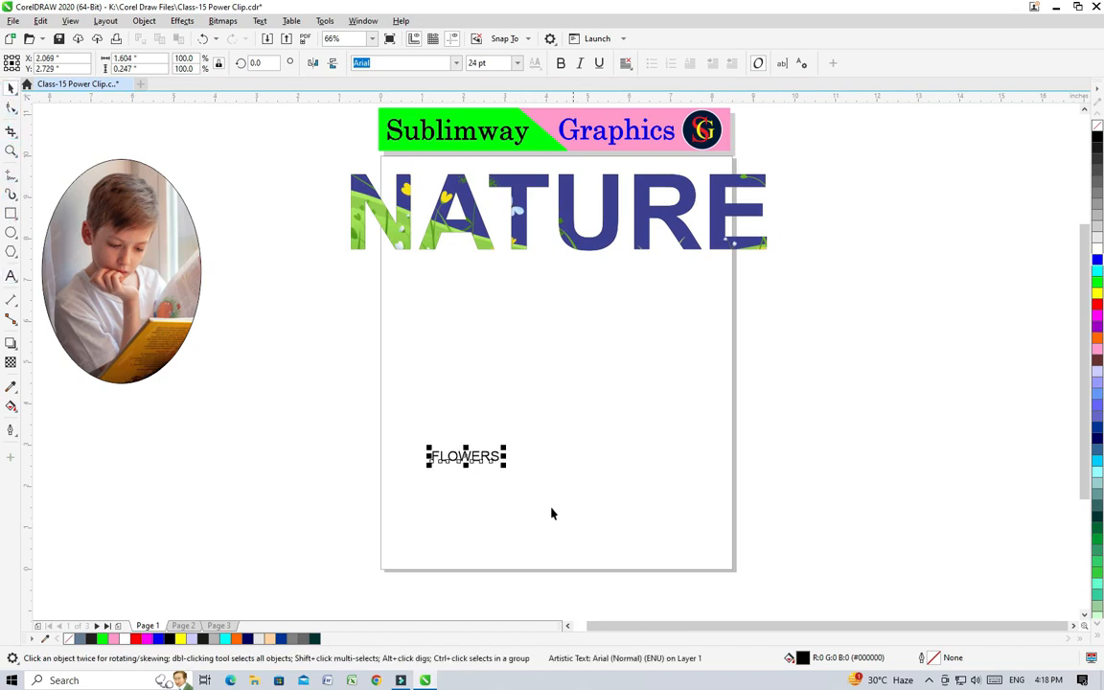
Step: Enlarge the FLOWERS text to about 152.5 pt across the page and set its font to Bodoni Bd BT
left_click_drag(505, 466, 547, 498)
left_click_drag(457, 426, 533, 386)
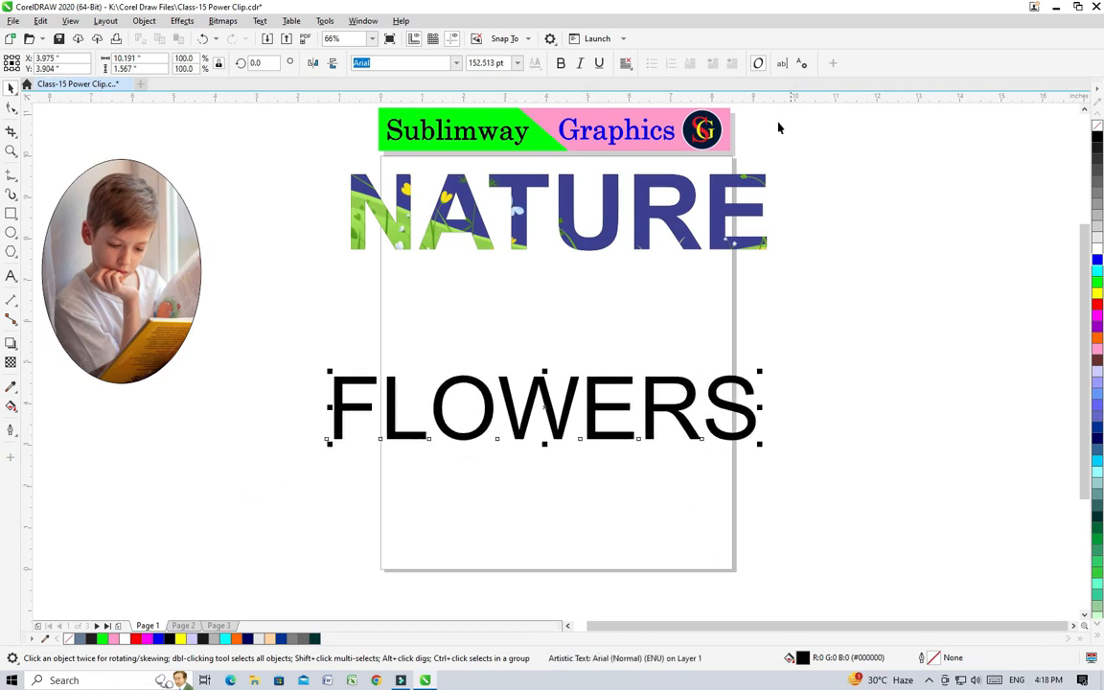
left_click(560, 63)
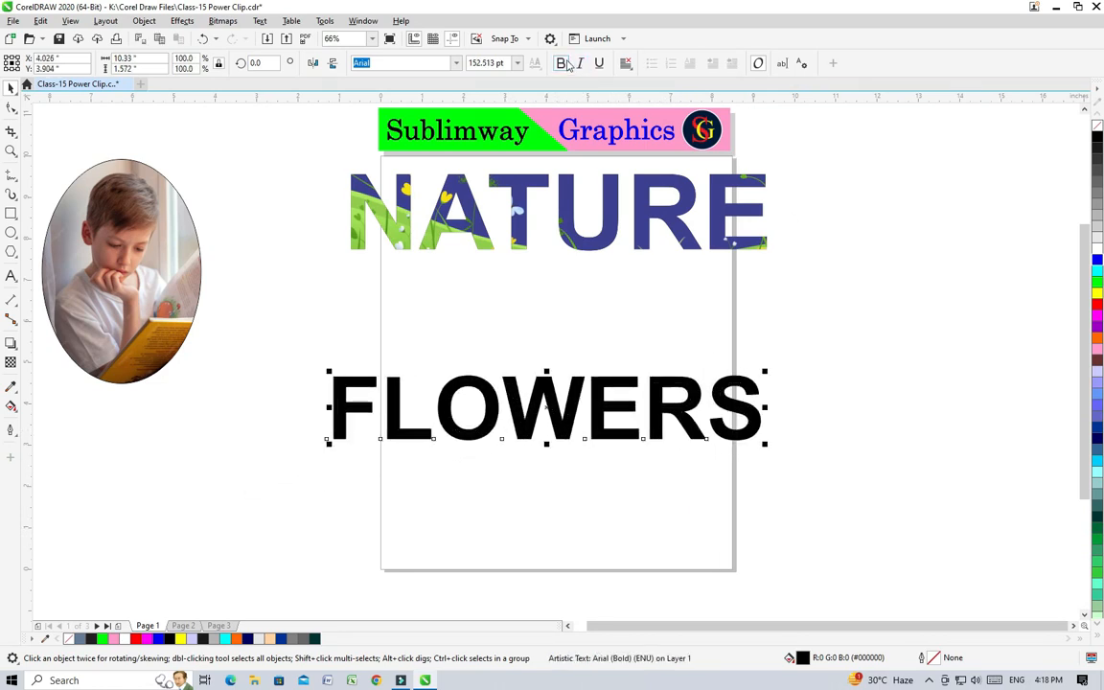
left_click(456, 63)
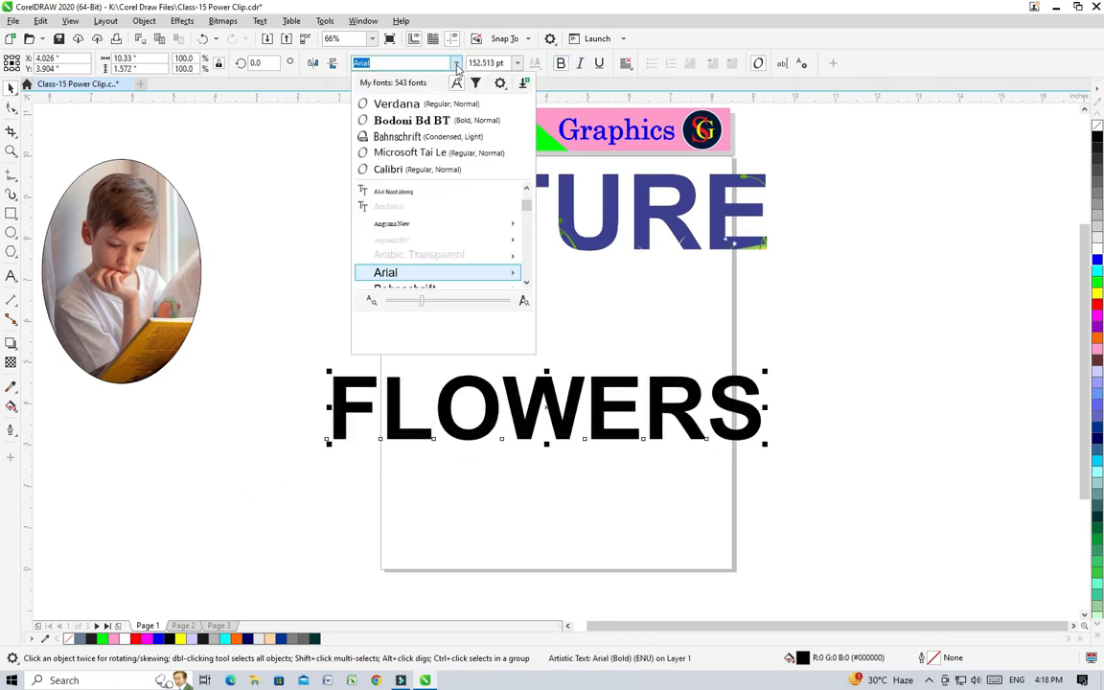
left_click(449, 126)
left_click_drag(663, 439, 672, 433)
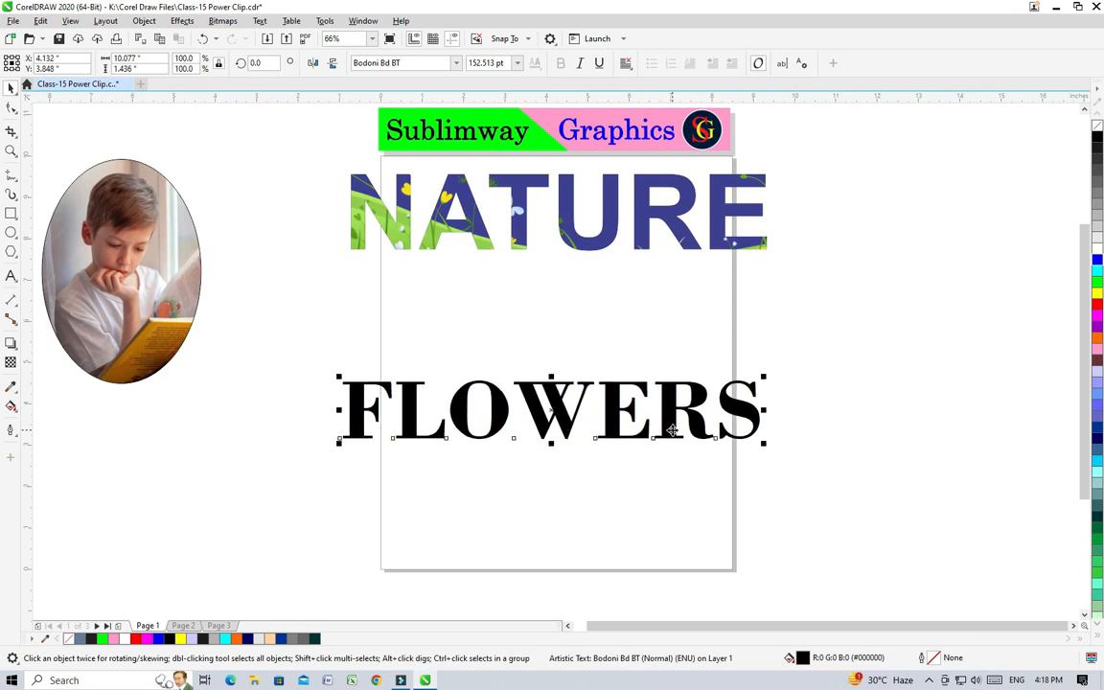
Step: Import the summer-flowers-64418cf119d36 picture, place it just below FLOWERS, and enlarge it to about 8.6 by 4.3 inches
right_click(213, 427)
left_click(238, 500)
left_click(502, 218)
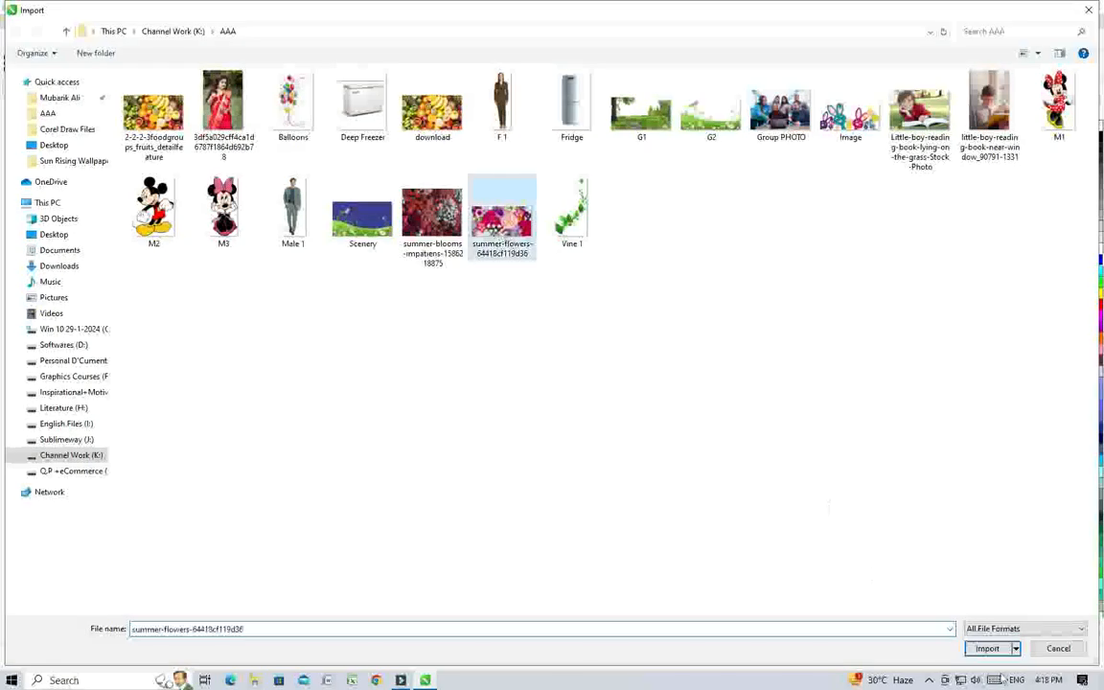
left_click(987, 648)
left_click_drag(260, 441, 924, 587)
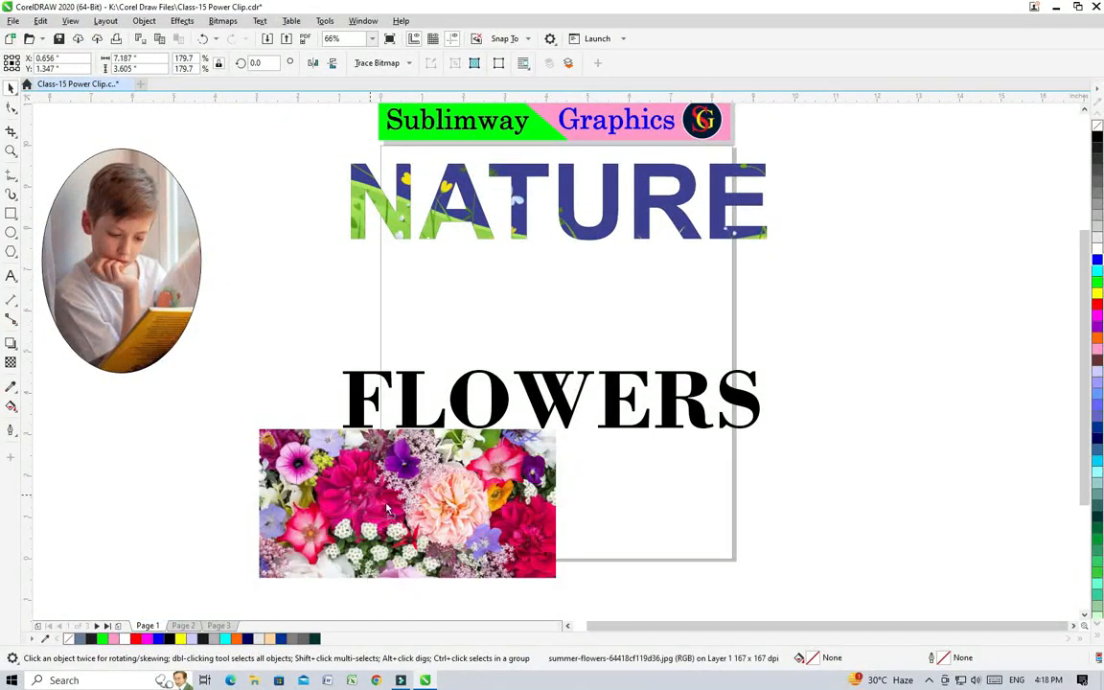
left_click_drag(388, 510, 501, 522)
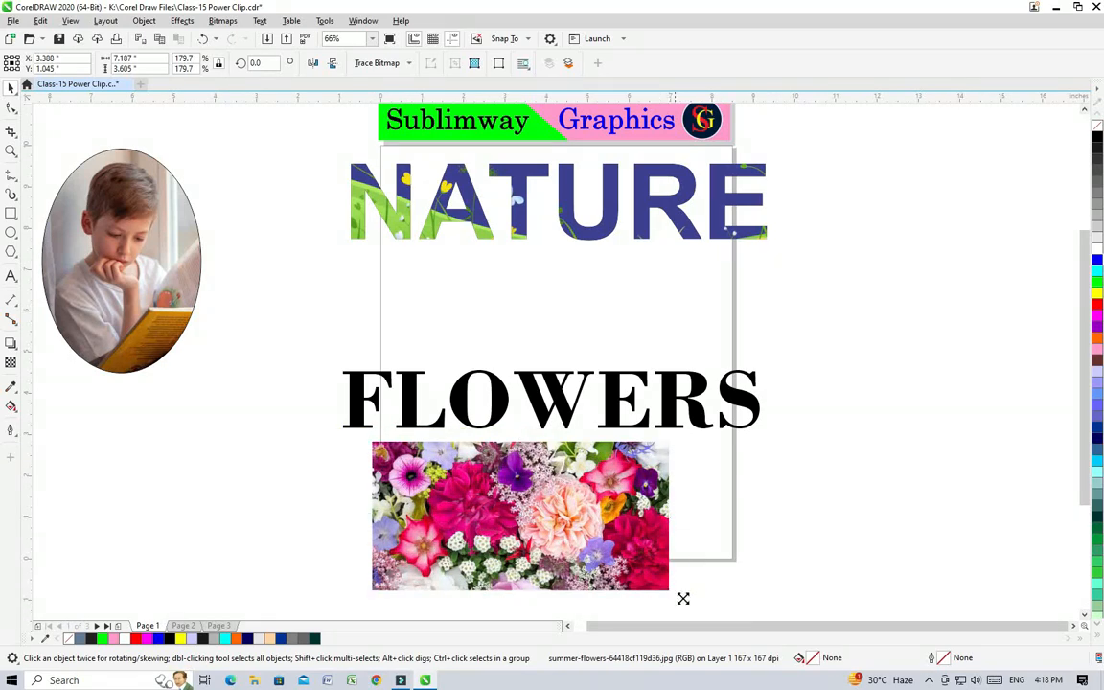
left_click_drag(682, 597, 746, 613)
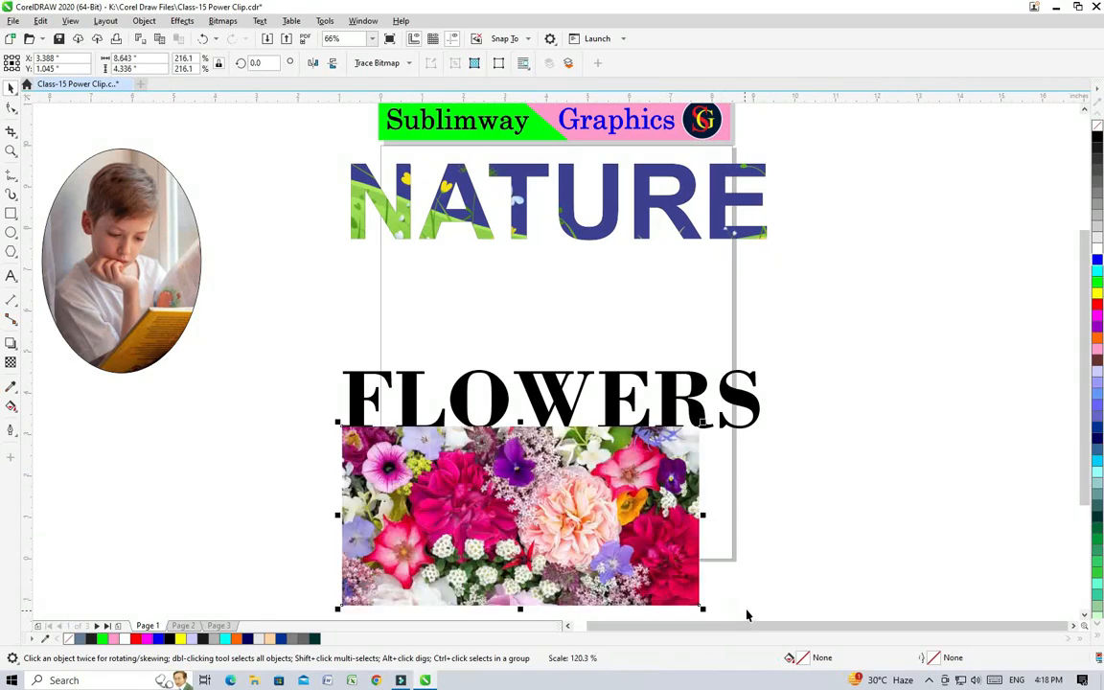
Step: PowerClip the flower picture inside the FLOWERS text
left_click(143, 20)
mouse_move(230, 71)
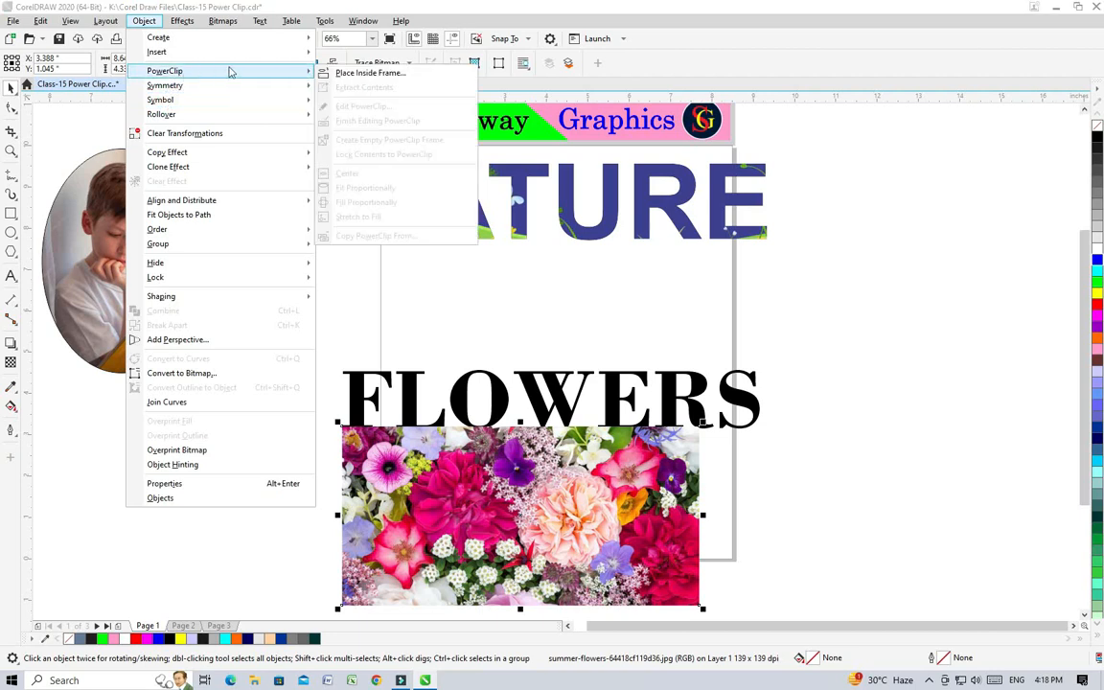
left_click(369, 73)
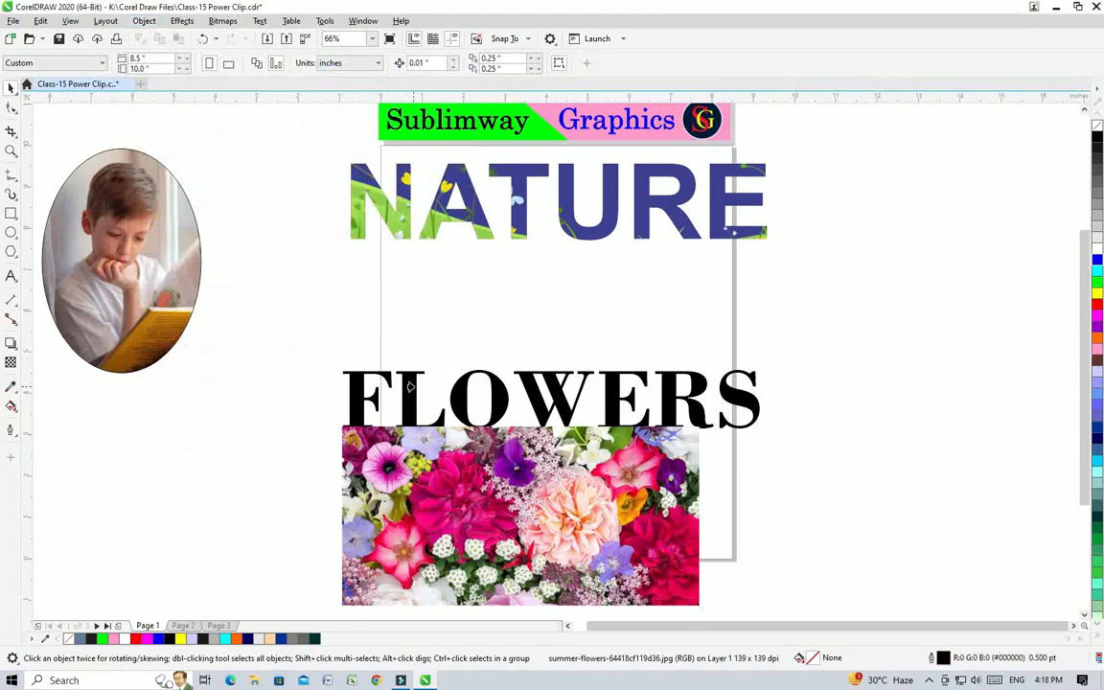
left_click(372, 381)
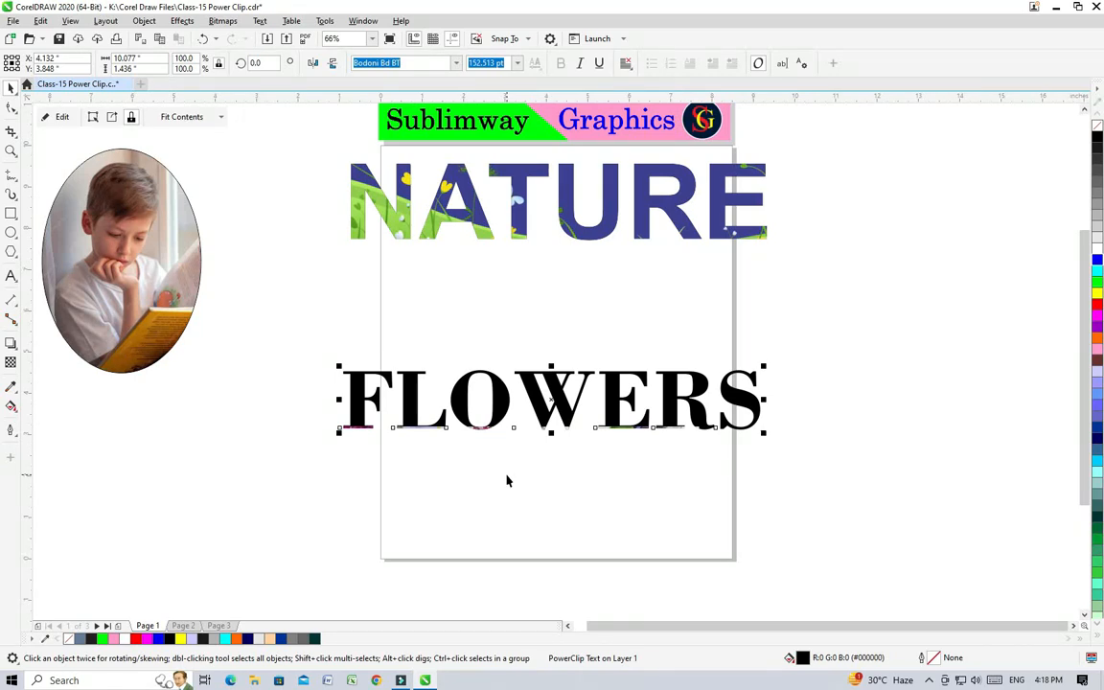
Step: Edit the FLOWERS PowerClip, moving the flower picture up over the letters and enlarging it to cover the whole word
left_click(61, 117)
left_click_drag(571, 513, 571, 417)
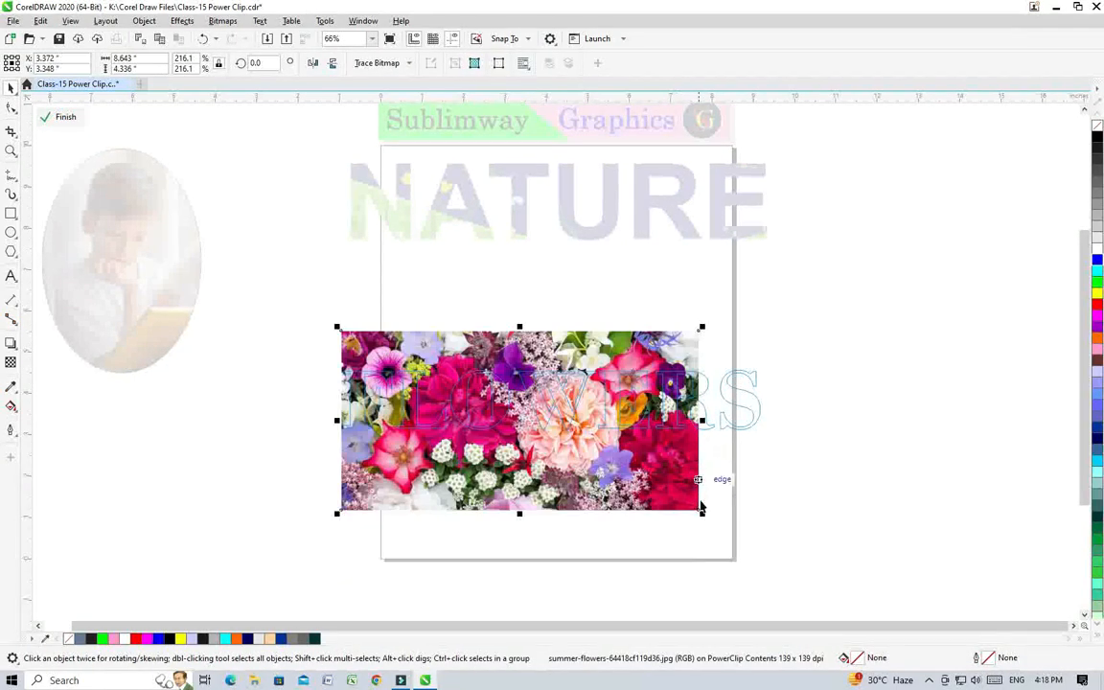
left_click_drag(703, 513, 815, 554)
left_click(66, 116)
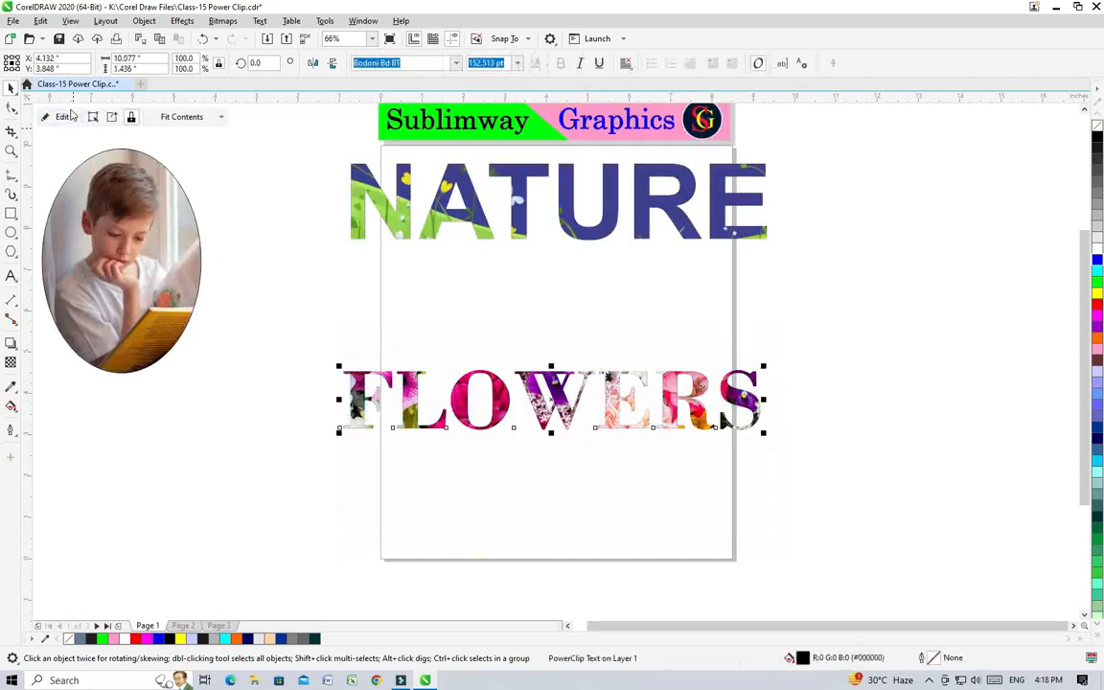
left_click(832, 477)
Step: Move the clipped FLOWERS text up beneath NATURE and enlarge it to about 231.7 pt
left_click(659, 423)
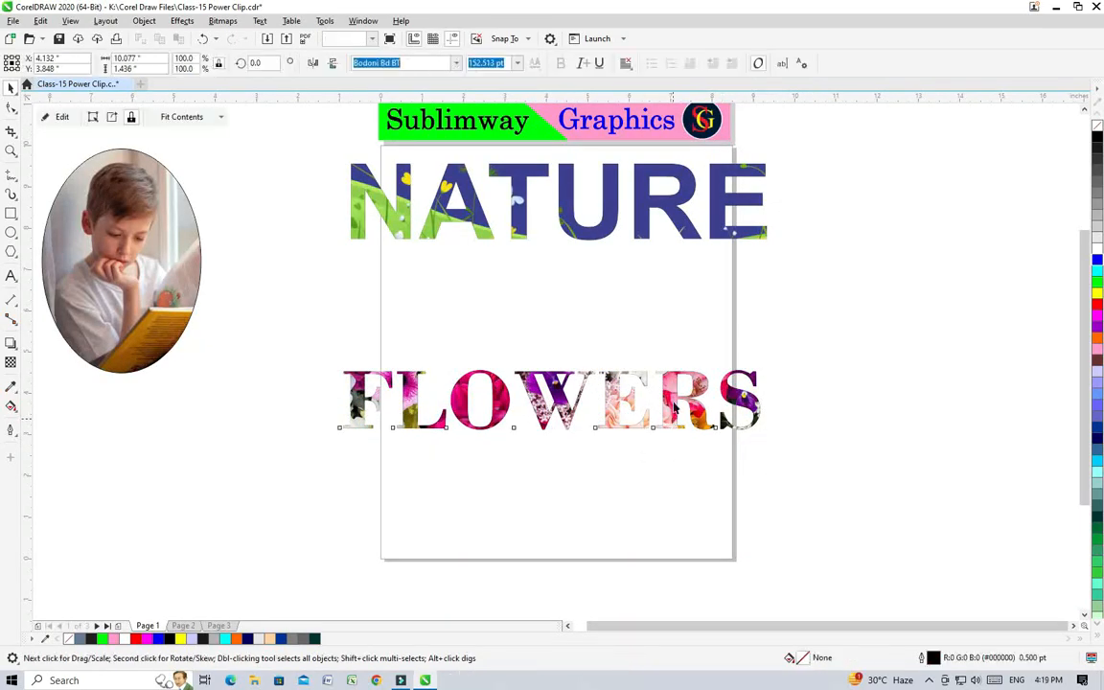
left_click_drag(660, 423, 659, 368)
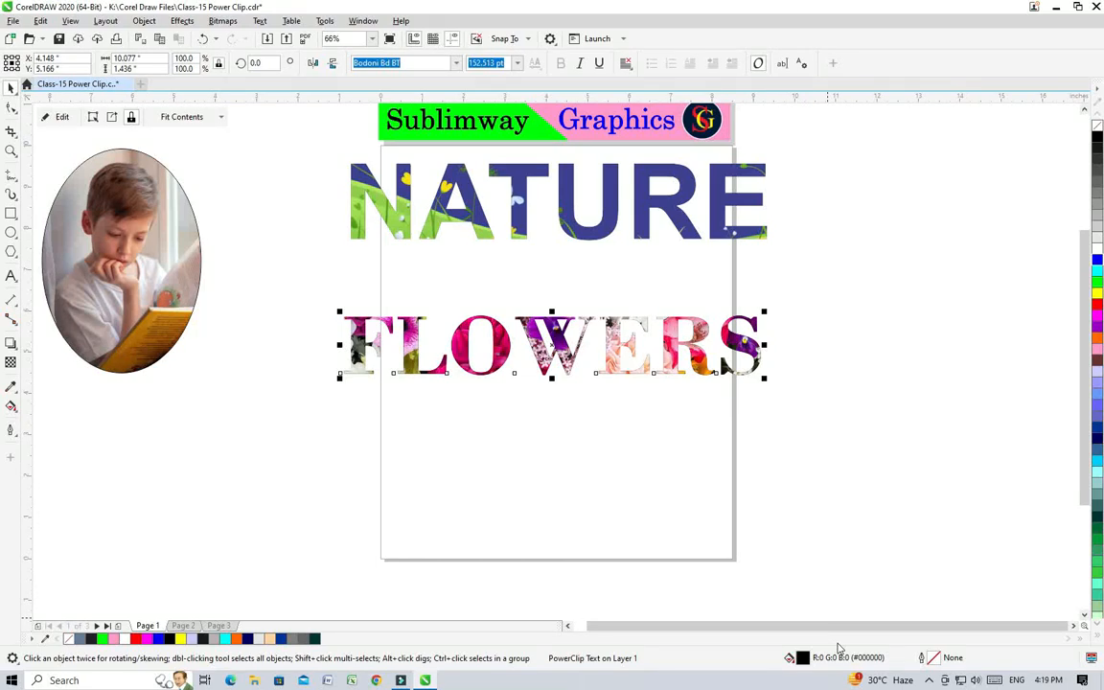
left_click_drag(673, 342, 673, 289)
left_click_drag(764, 321, 871, 379)
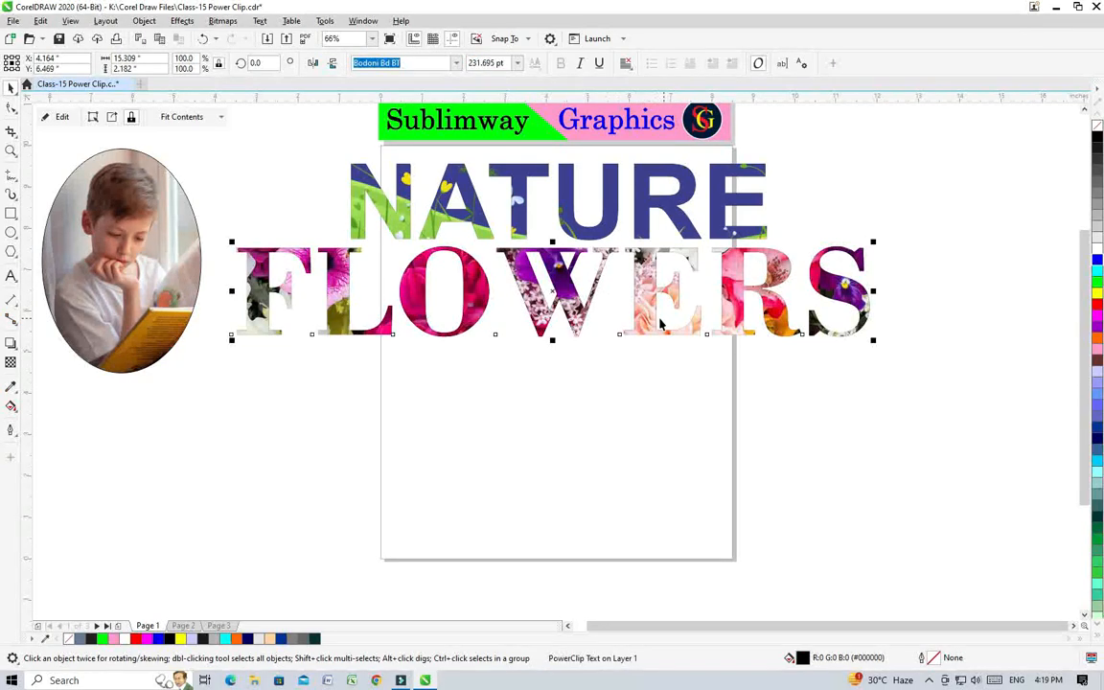
left_click_drag(662, 345, 691, 368)
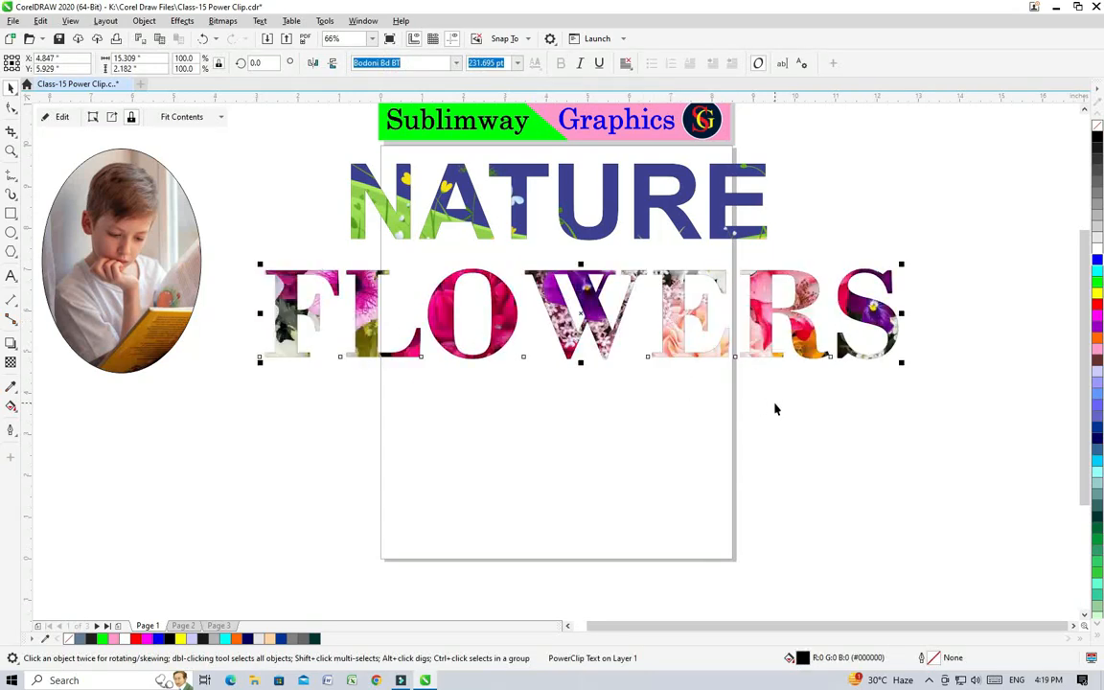
Step: Add the artistic text FRUITS in the lower part of the page below FLOWERS
left_click(12, 277)
left_click(454, 492)
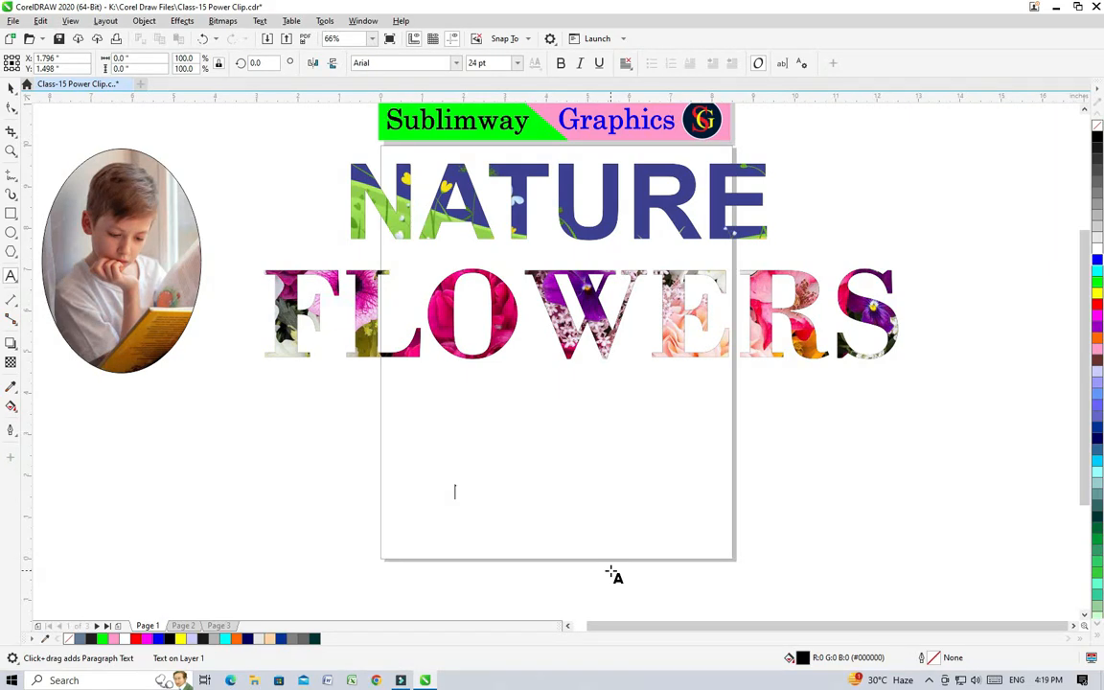
type("FRUITS")
left_click(11, 87)
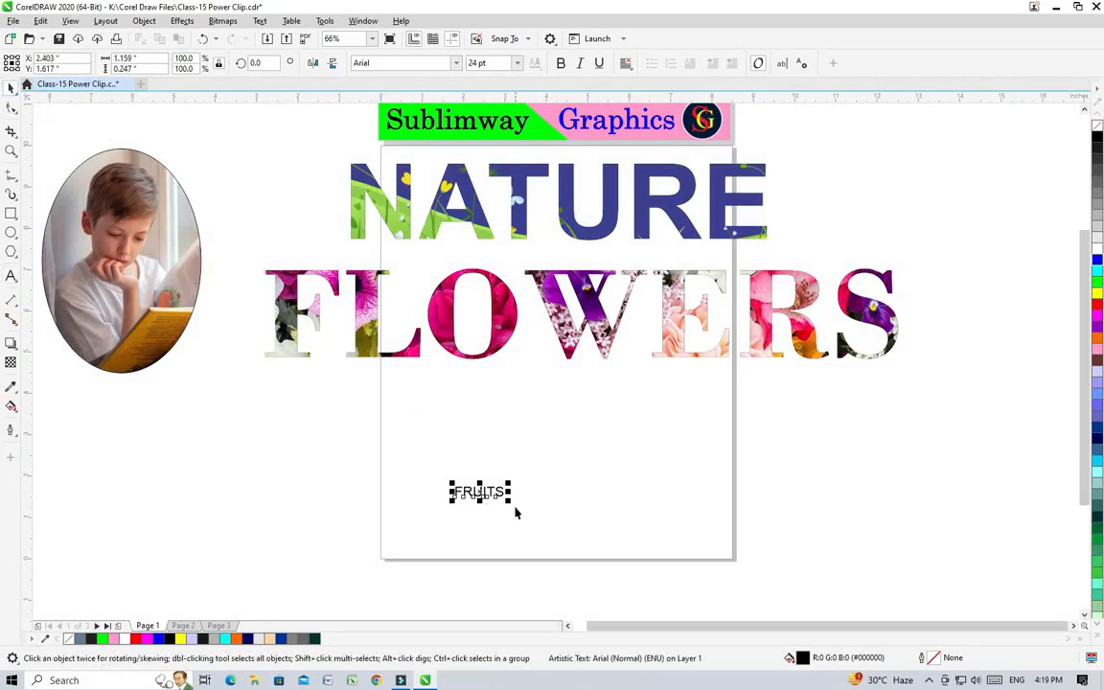
Step: Enlarge the FRUITS text to about 364.3 pt, make it bold, and place it just beneath FLOWERS
left_click_drag(509, 500, 847, 611)
left_click_drag(555, 519, 679, 475)
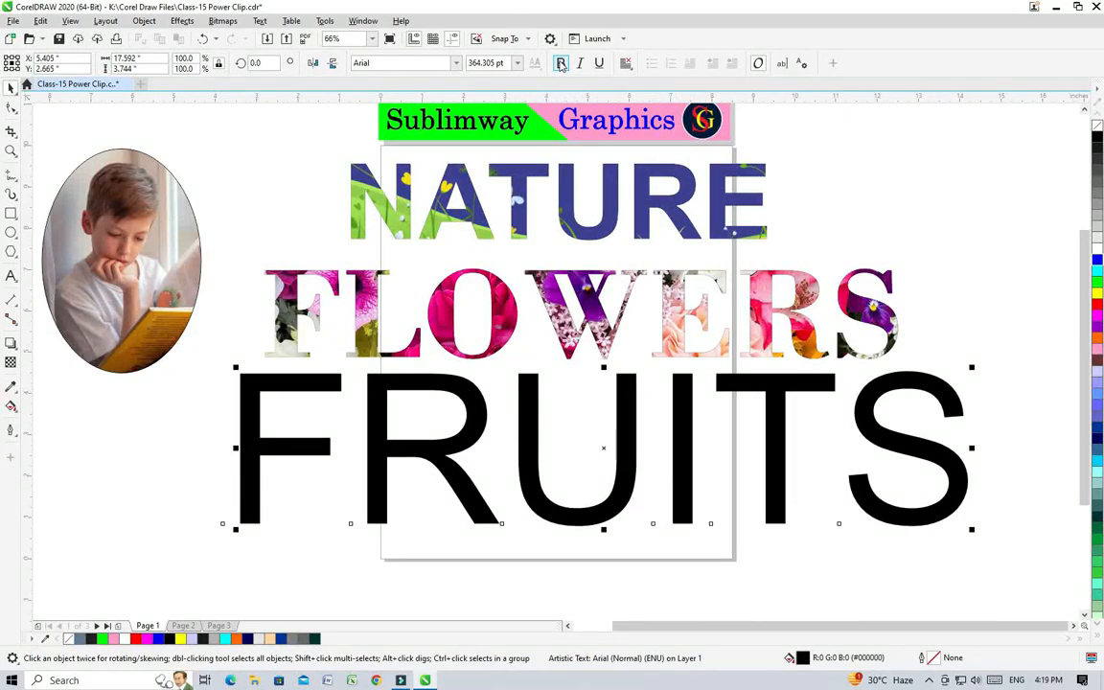
left_click(561, 63)
left_click_drag(614, 526, 616, 525)
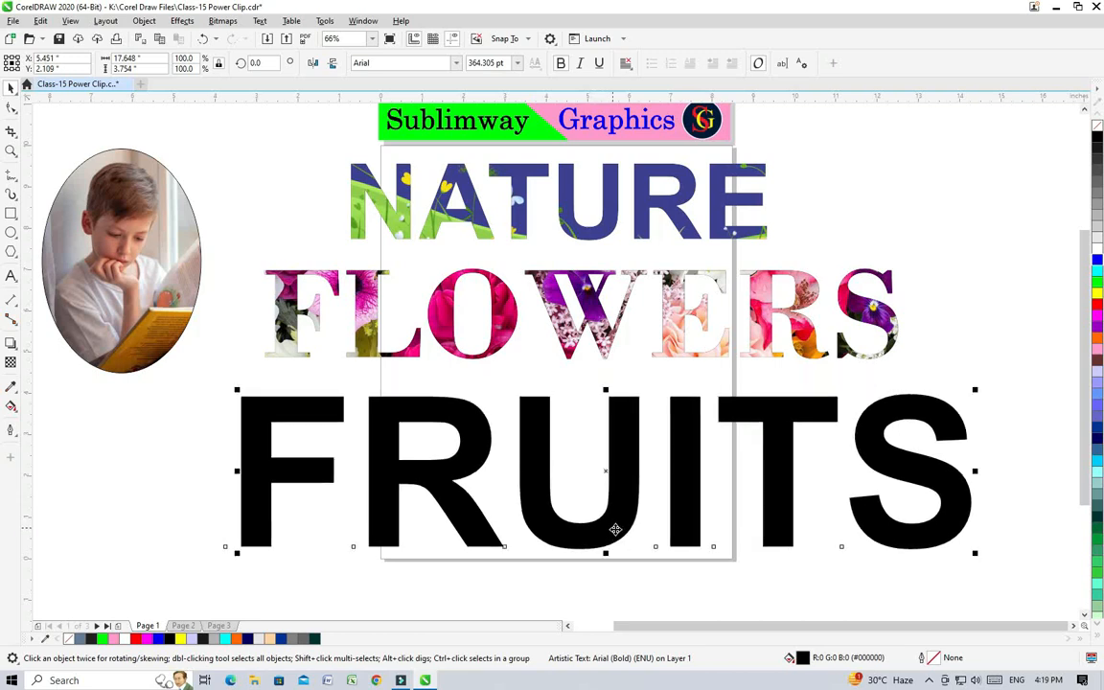
Step: Import the 2-2-2-3foodgroups_fruits_detailfeature picture and place it over the first letters of FRUITS at about 12 by 6.8 inches
right_click(111, 470)
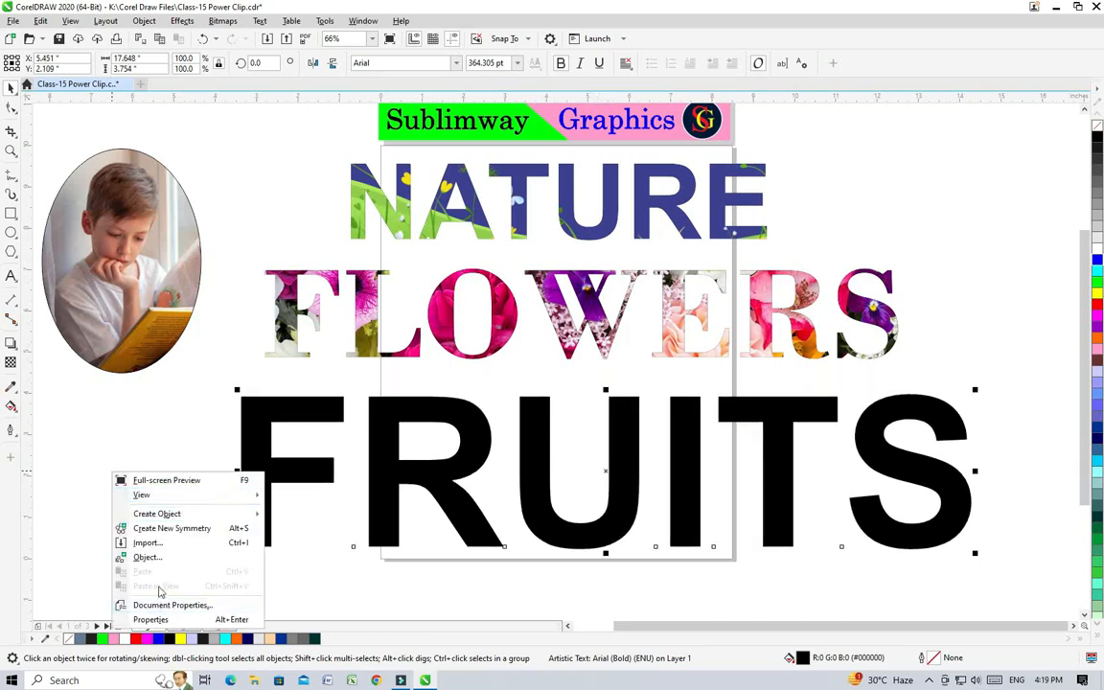
left_click(142, 542)
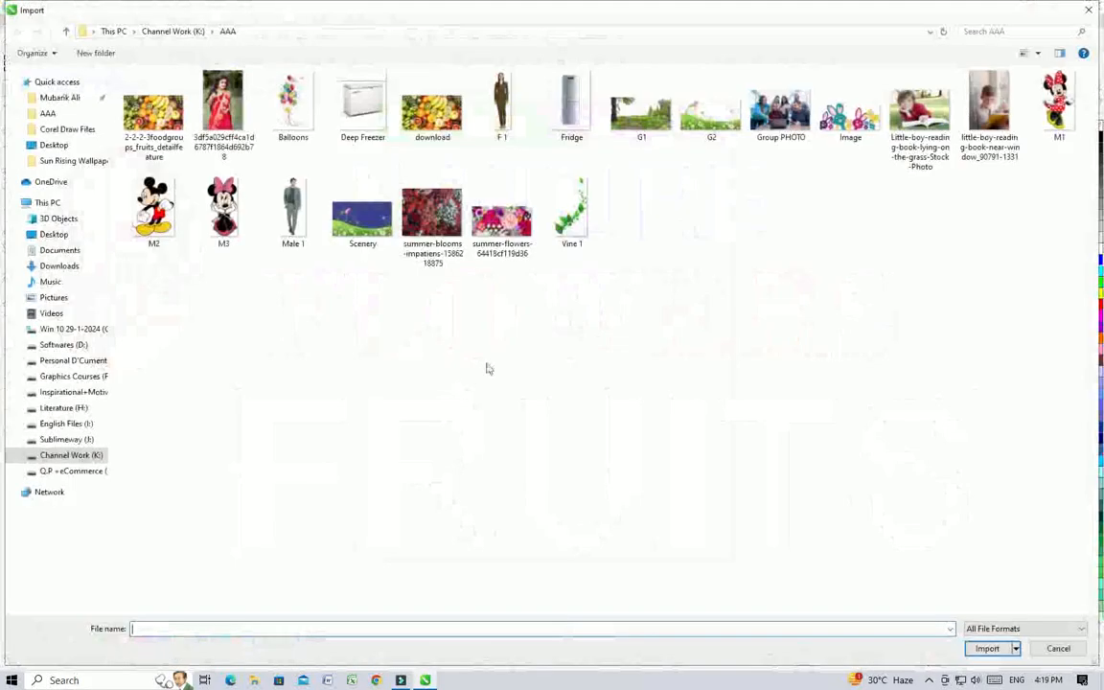
left_click(143, 120)
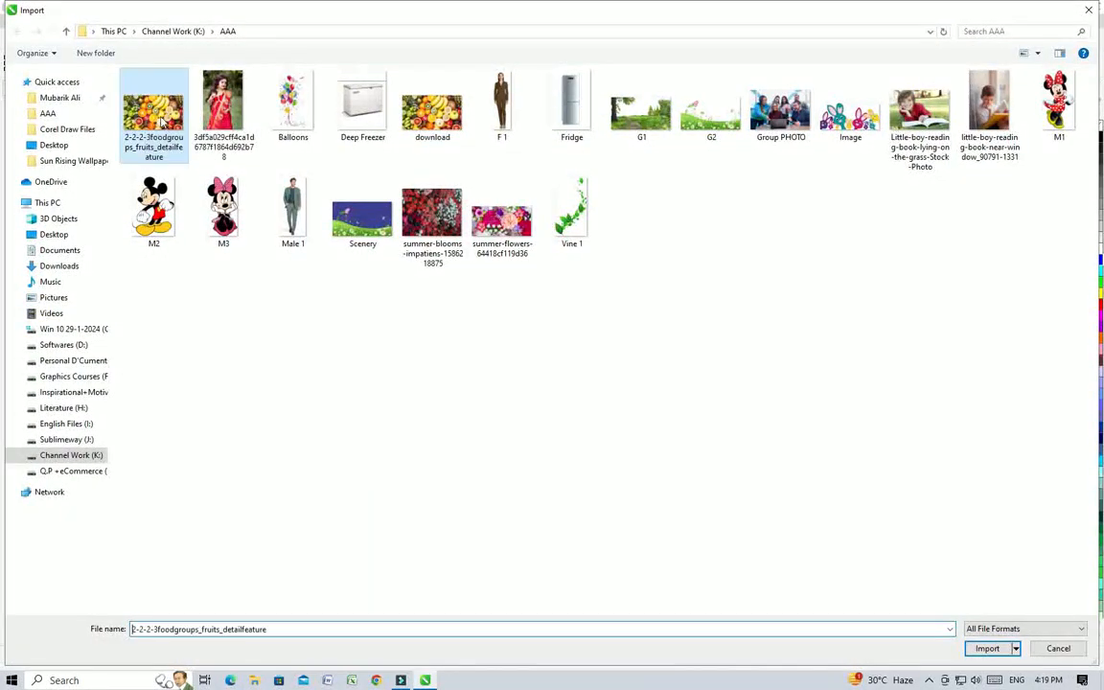
left_click(986, 648)
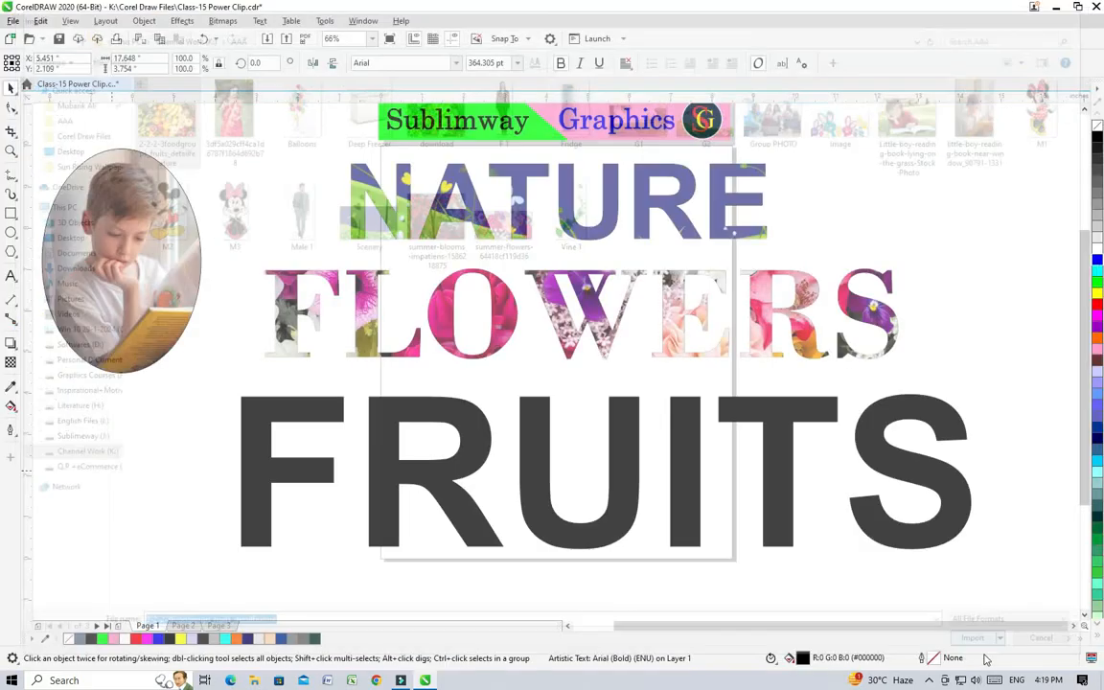
scroll(630, 596, "down", 2)
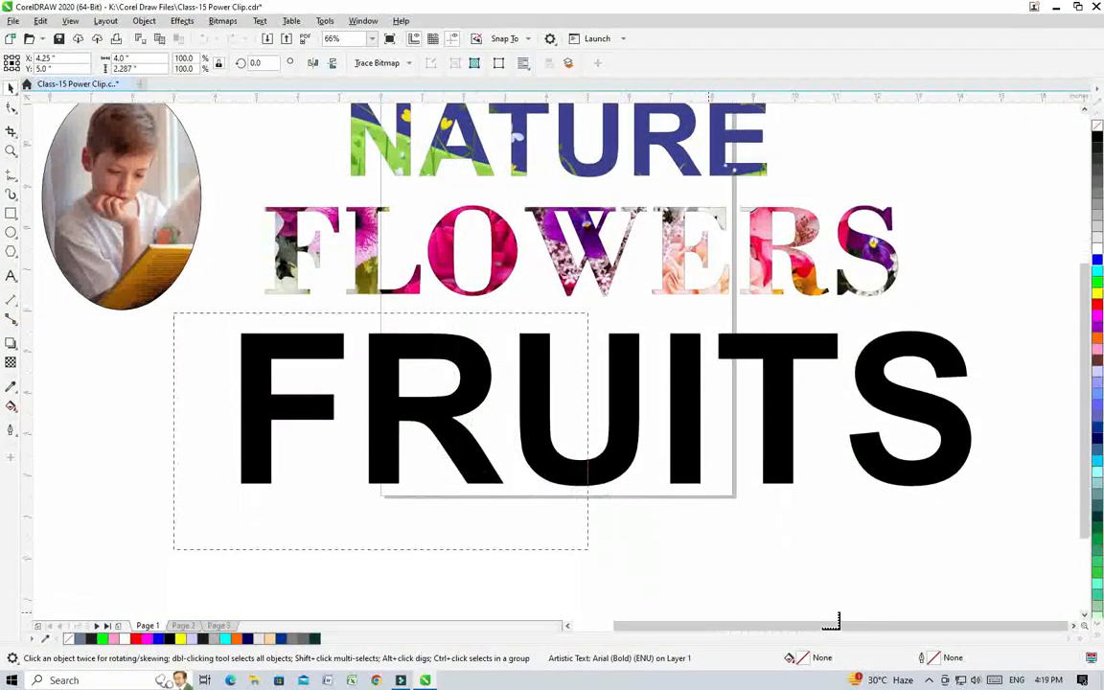
left_click(173, 311)
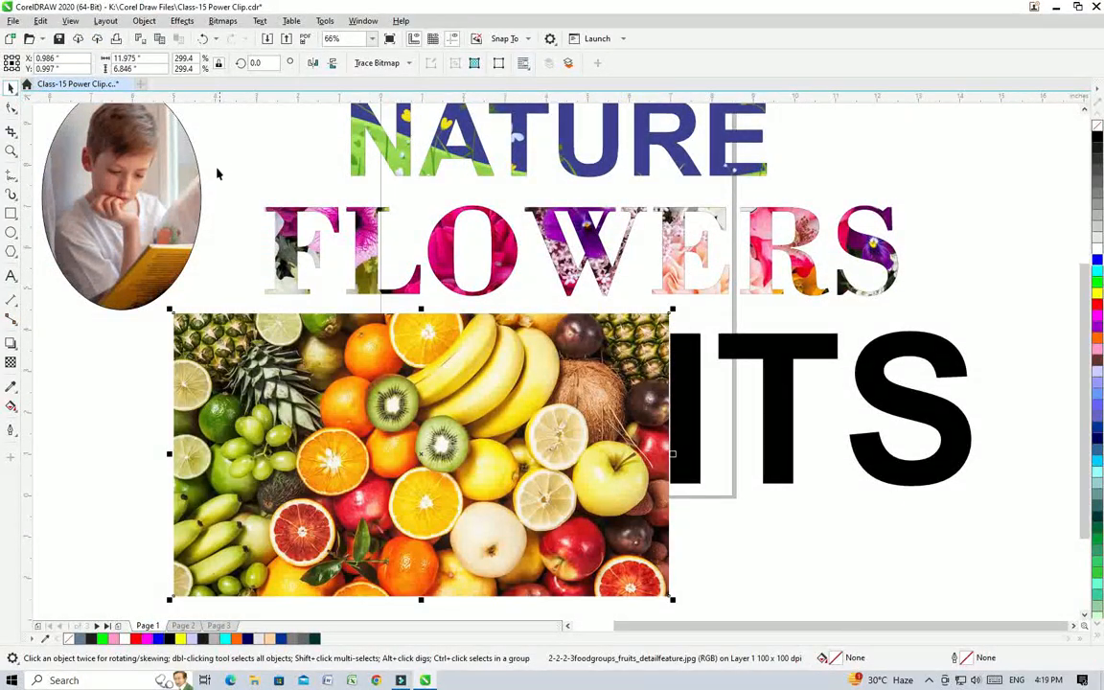
Step: PowerClip the fruit picture inside the FRUITS text and move the clipped word slightly down
left_click(144, 21)
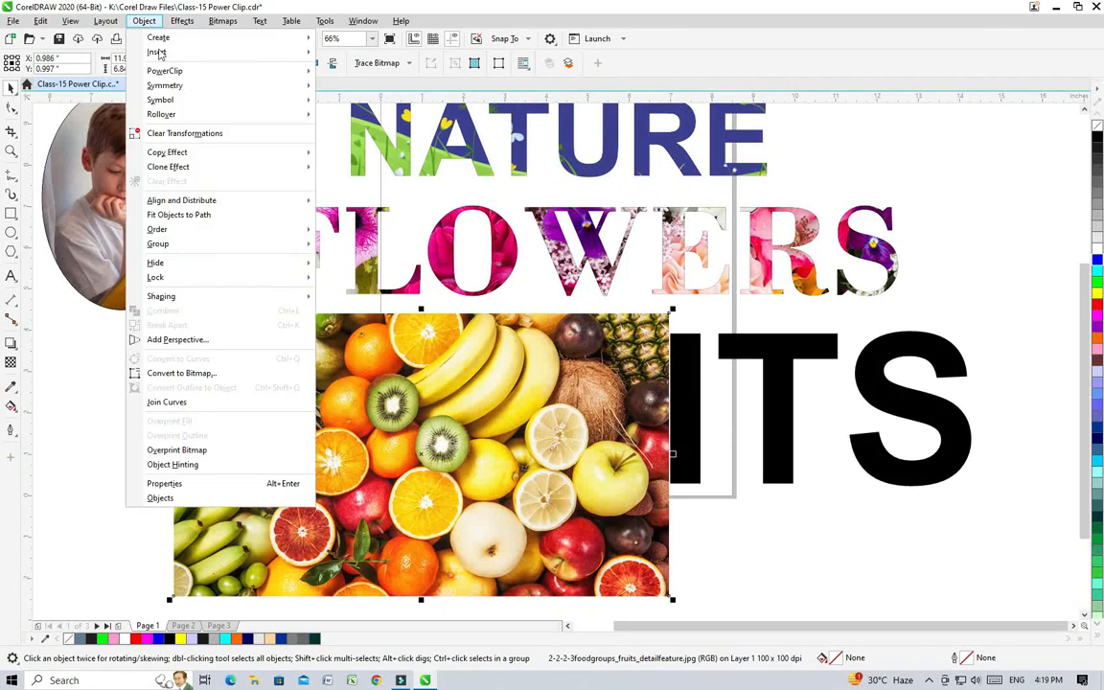
mouse_move(192, 72)
left_click(364, 76)
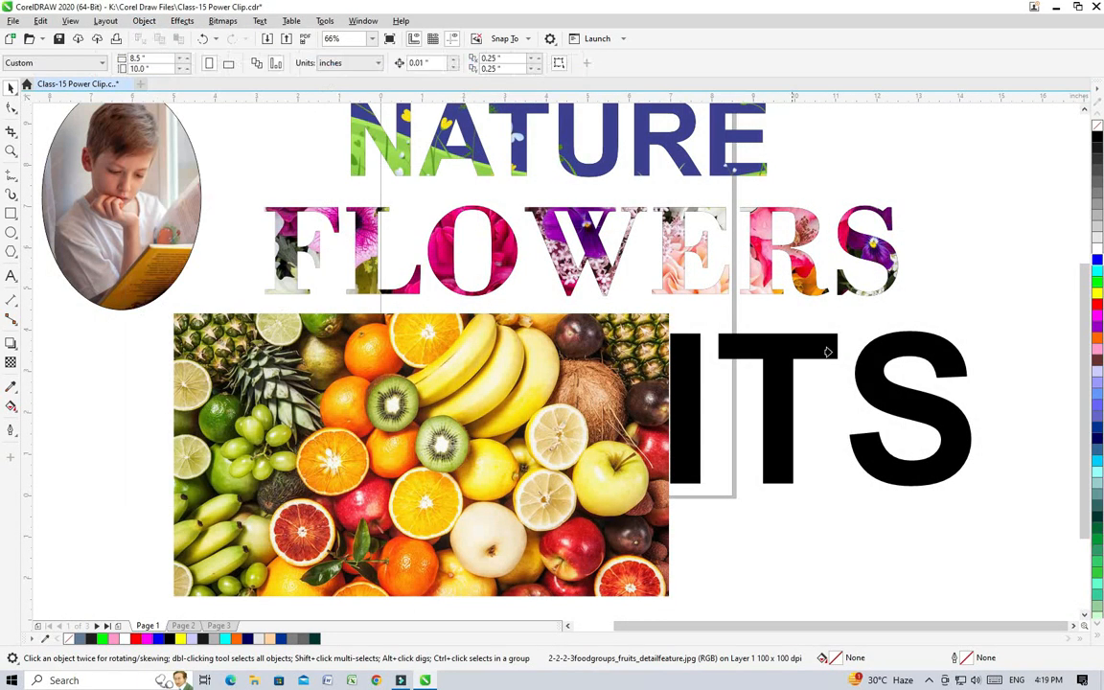
left_click(771, 399)
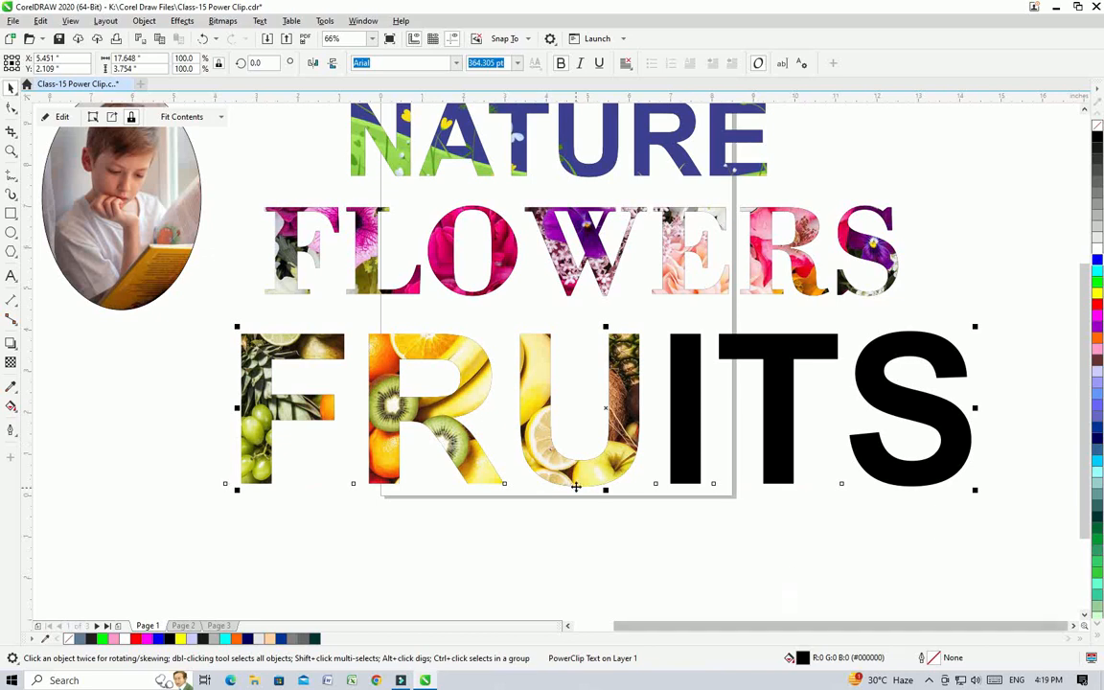
left_click_drag(701, 449, 701, 486)
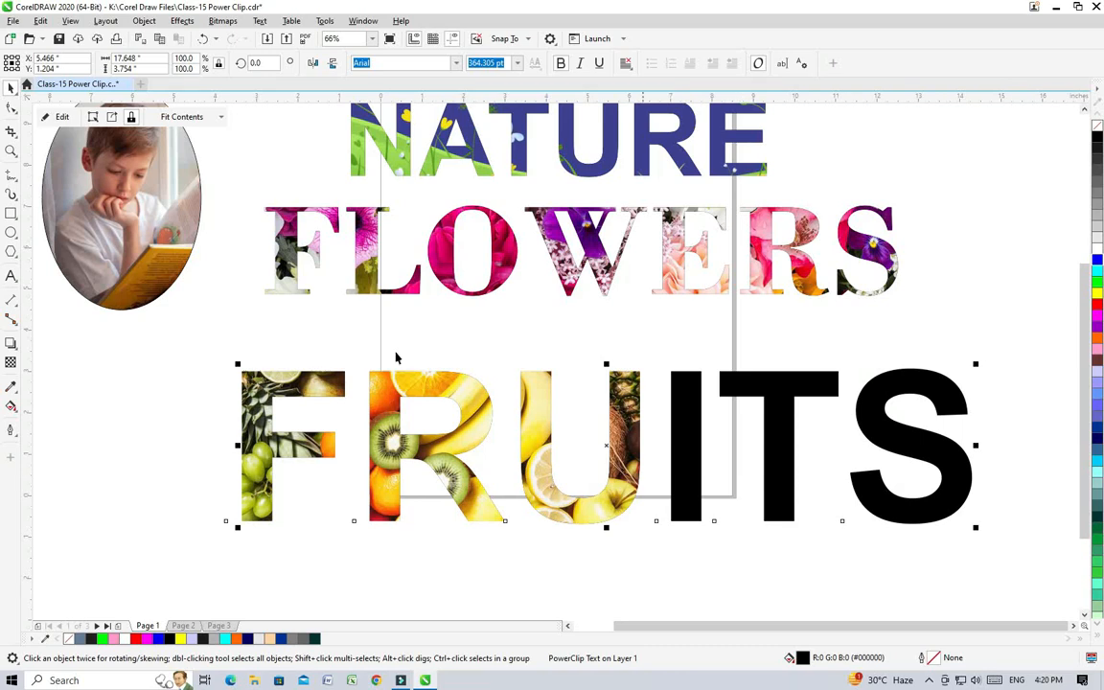
Step: Edit the FRUITS PowerClip, enlarging the picture to about 19.7 by 11.3 inches over the whole word, and move the clipped text up beneath FLOWERS
left_click(62, 117)
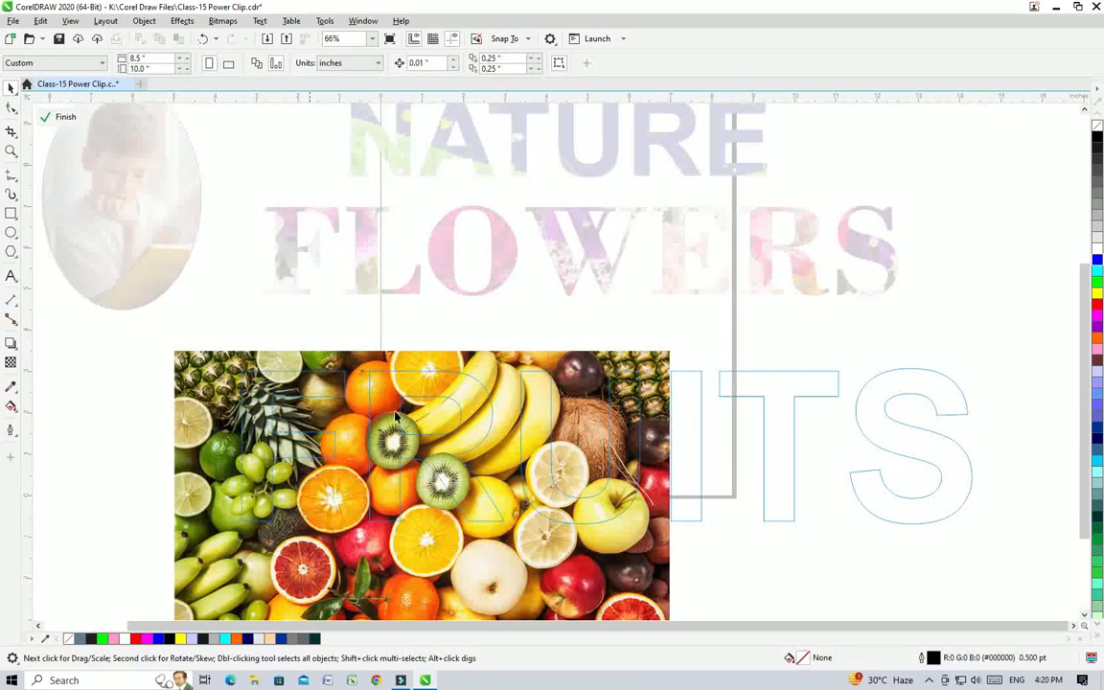
left_click_drag(627, 590, 680, 557)
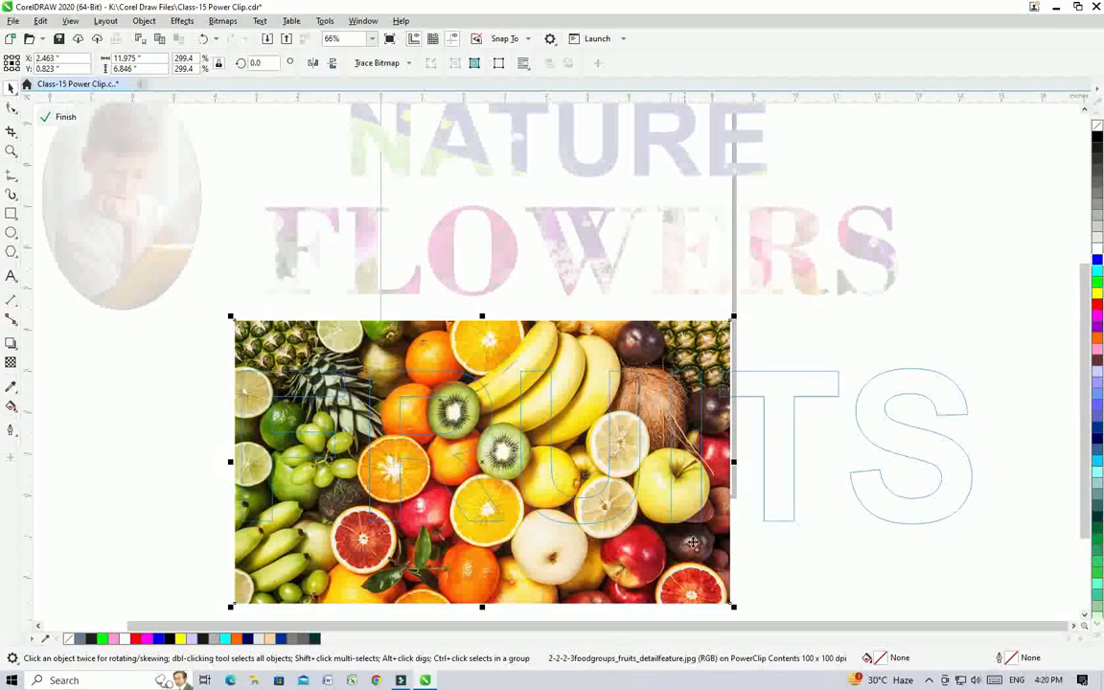
left_click_drag(732, 607, 778, 390)
left_click_drag(645, 255, 736, 293)
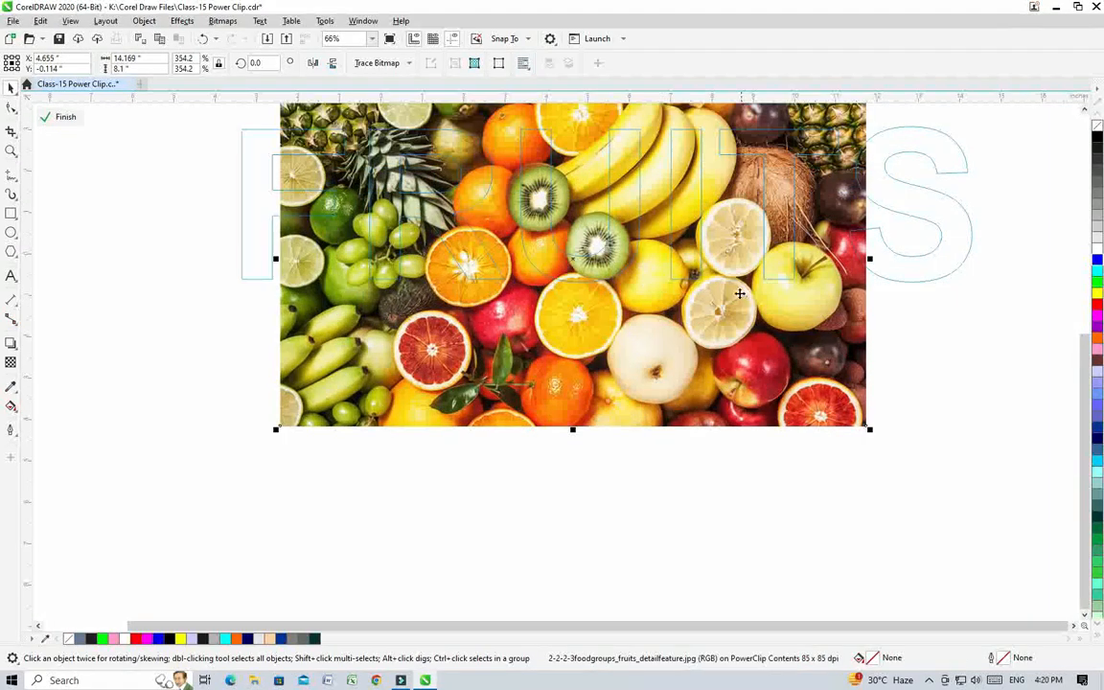
scroll(734, 293, "up", 3)
left_click_drag(684, 474, 685, 464)
left_click_drag(872, 393, 1047, 332)
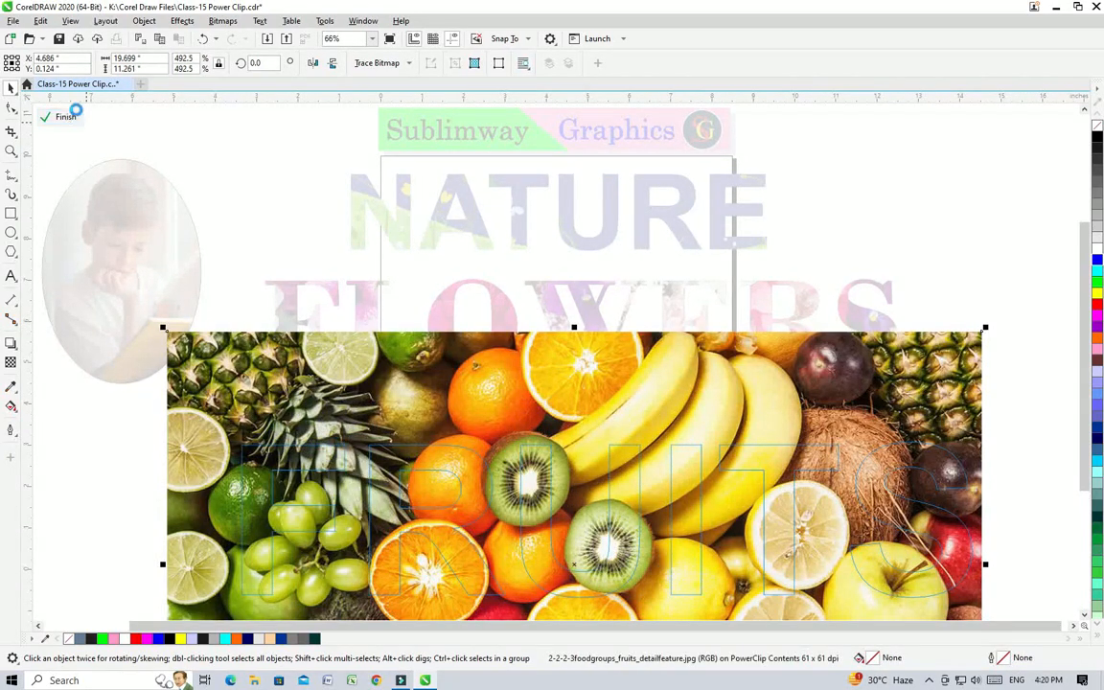
left_click(55, 116)
left_click_drag(552, 472, 606, 471)
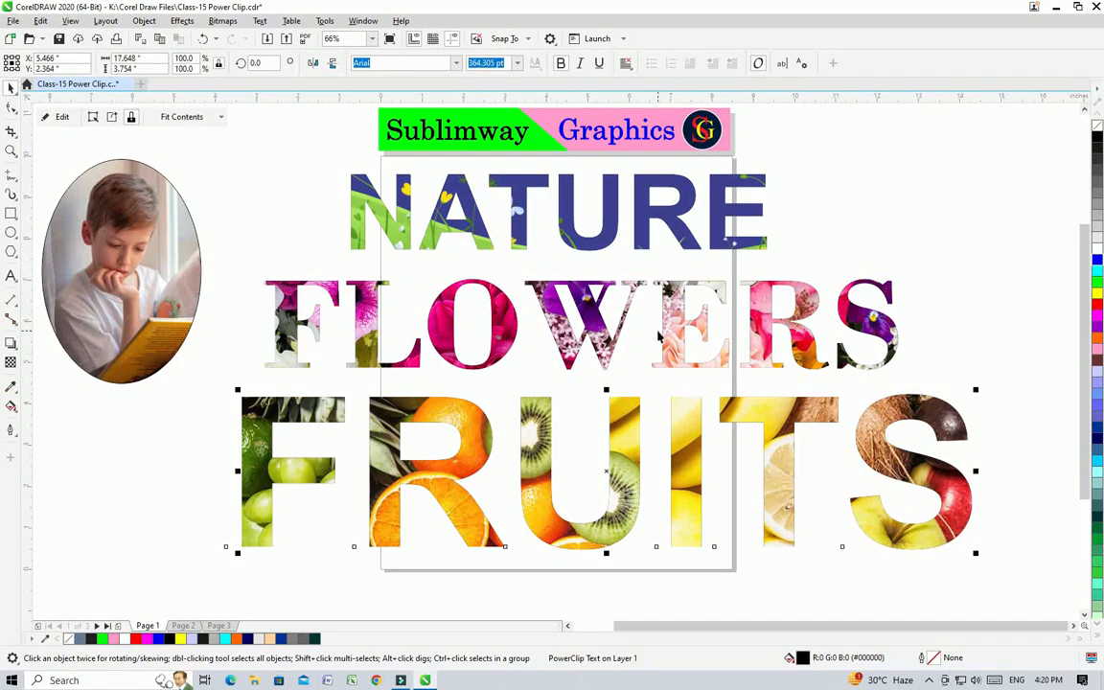